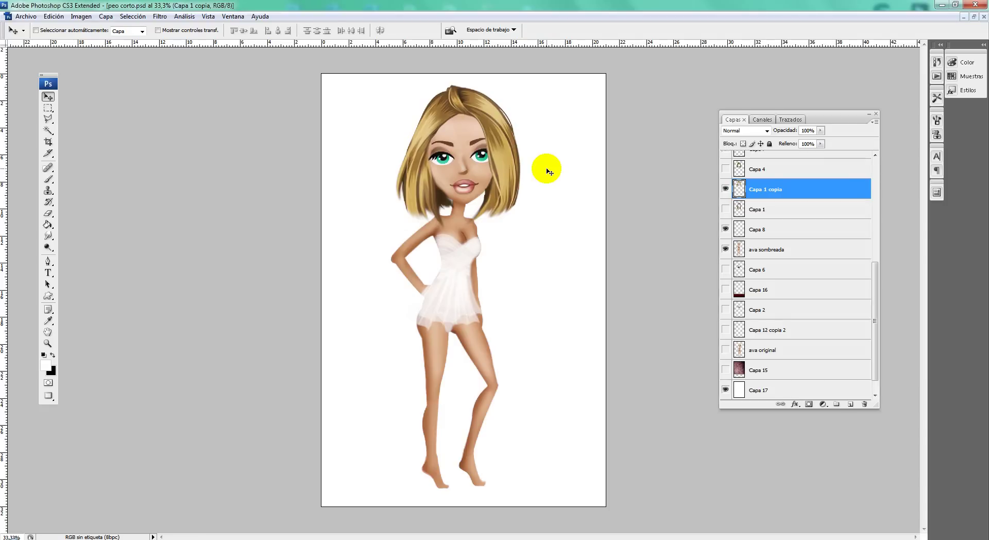
Hide the blonde bob hair layer after previewing the long brown and Capa 4 hair layers.
{"action": "left_click", "coordinate": [513, 151]}
{"action": "right_click", "coordinate": [513, 141]}
{"action": "left_click", "coordinate": [555, 148]}
{"action": "left_click", "coordinate": [725, 189]}
{"action": "left_click", "coordinate": [726, 189]}
{"action": "left_click", "coordinate": [725, 210]}
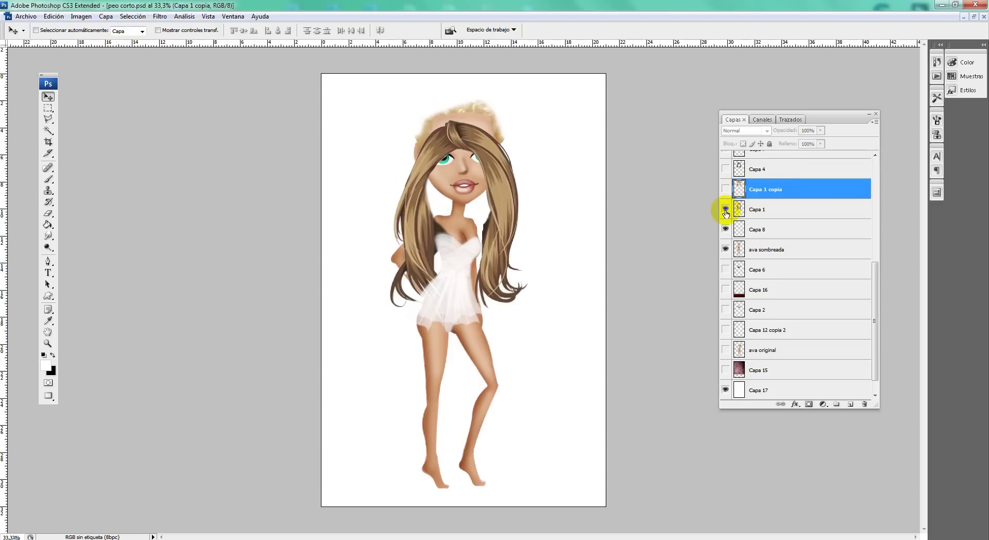
{"action": "left_click", "coordinate": [726, 169]}
{"action": "left_click", "coordinate": [725, 170]}
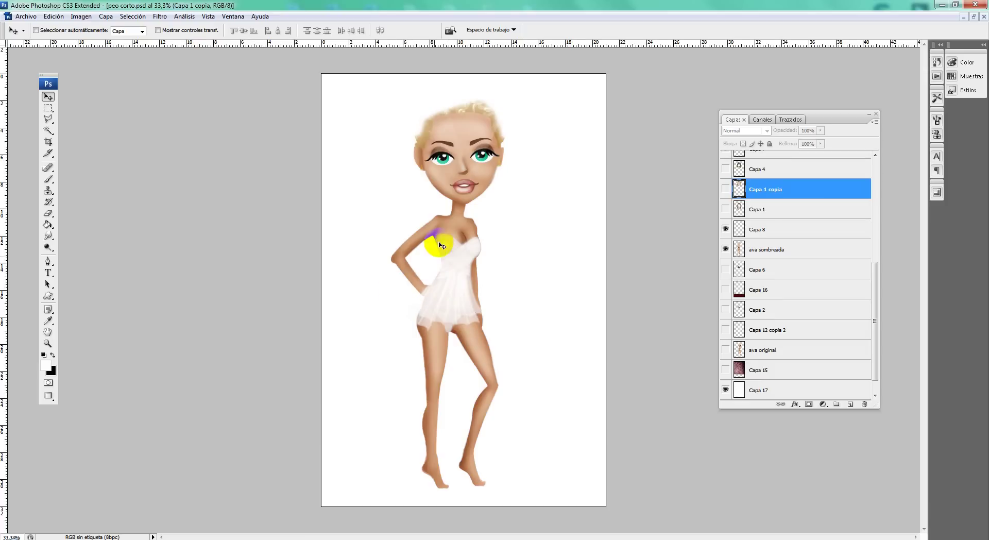
Zoom in to 100% on the dress, then back out to 50%.
{"action": "left_click", "coordinate": [47, 344]}
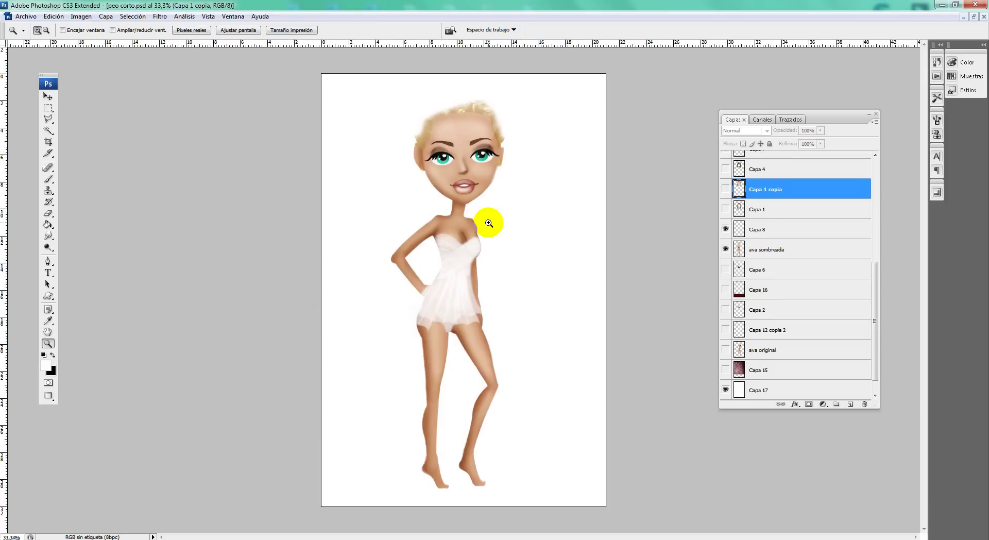
{"action": "left_click", "coordinate": [521, 252]}
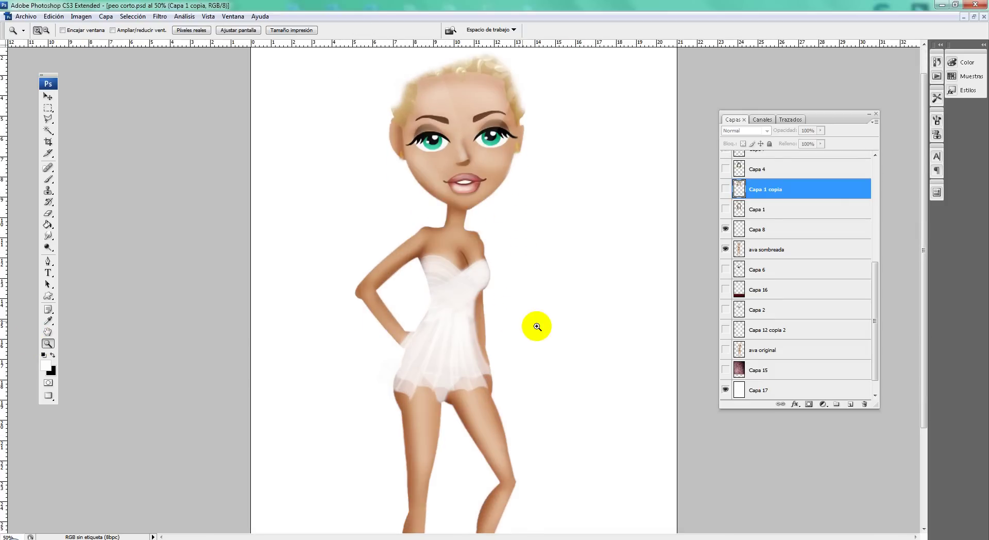
{"action": "left_click", "coordinate": [505, 376]}
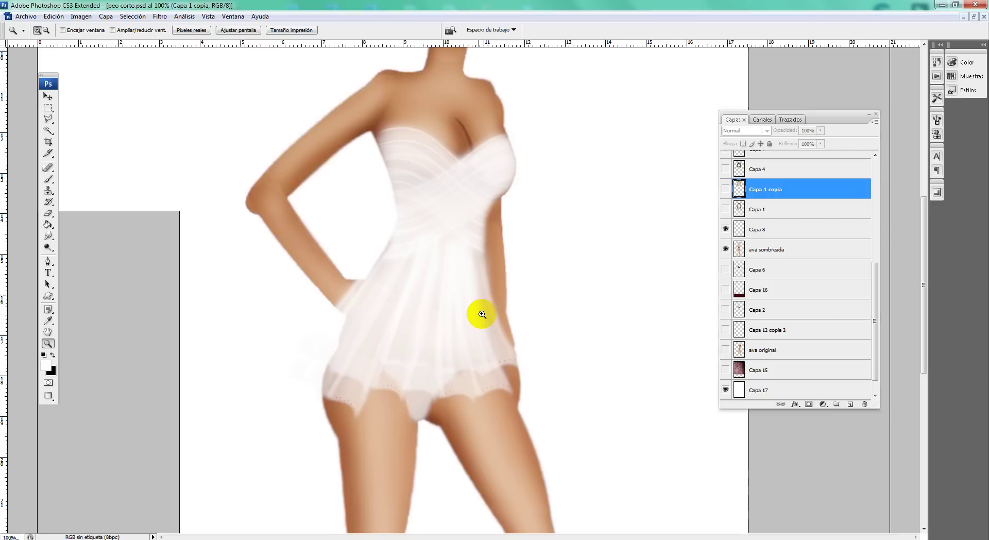
{"action": "left_click", "coordinate": [474, 313]}
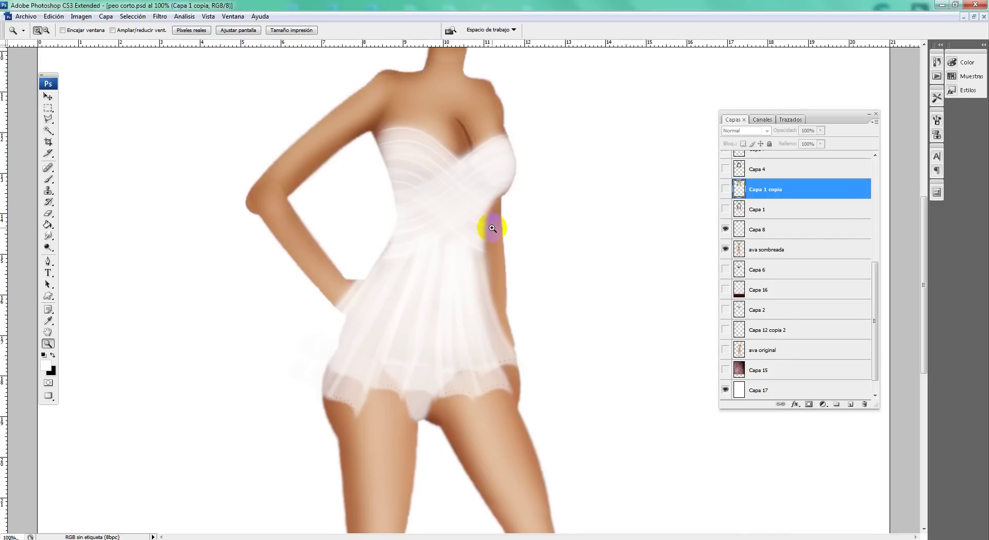
{"action": "left_click", "coordinate": [46, 31]}
{"action": "left_click", "coordinate": [471, 155]}
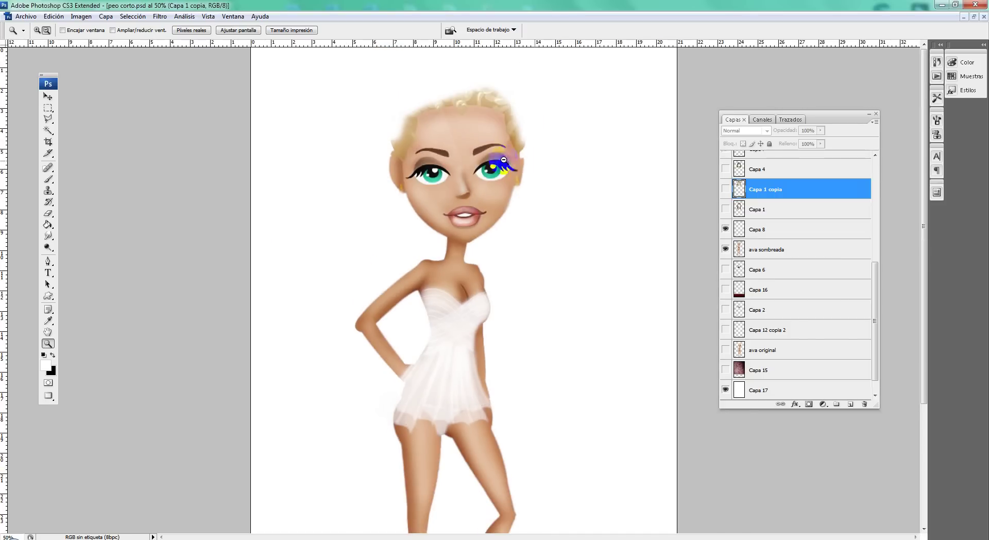
{"action": "left_click", "coordinate": [46, 96]}
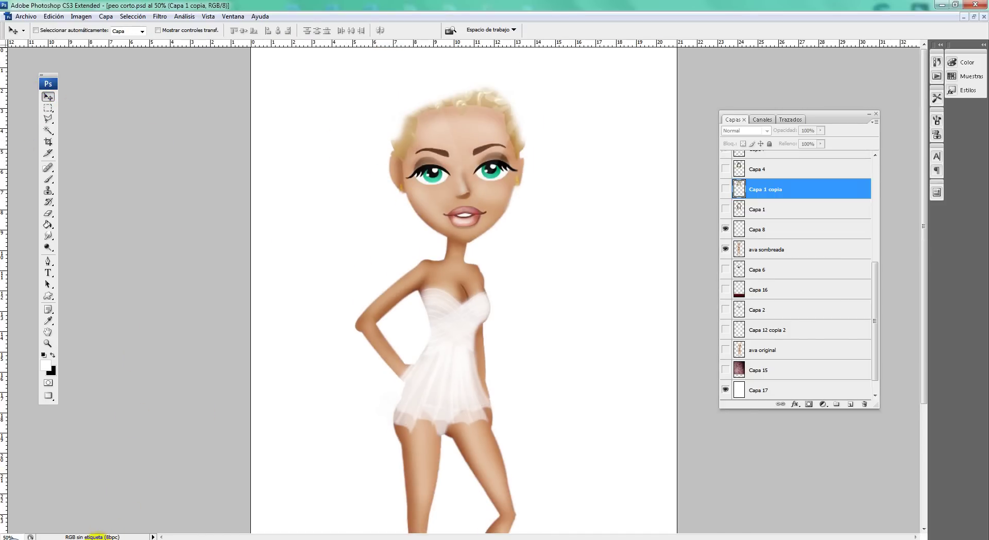
Copy the dark-haired doll image from the Facebook photo in Chrome.
{"action": "left_click", "coordinate": [100, 532]}
{"action": "right_click", "coordinate": [479, 201]}
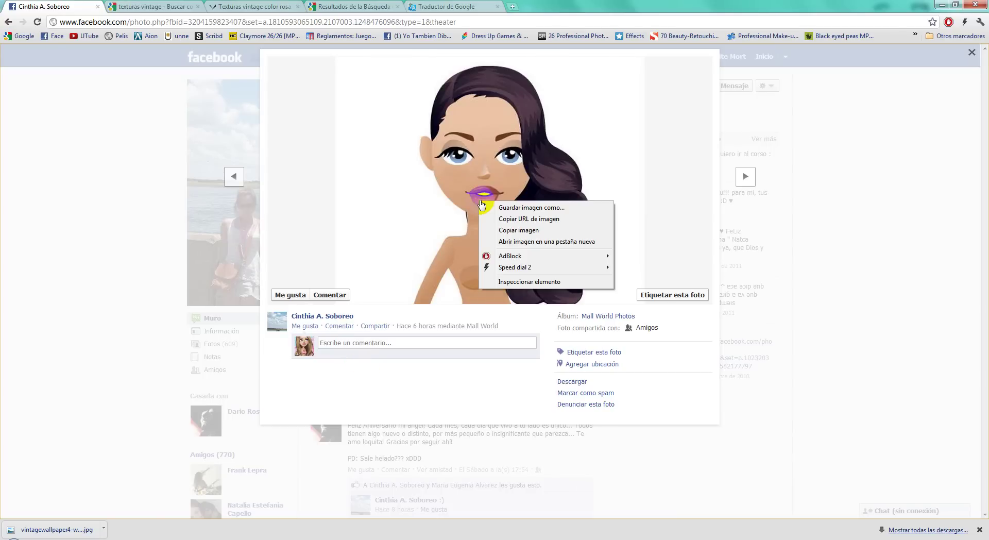
{"action": "left_click", "coordinate": [507, 232]}
{"action": "left_click", "coordinate": [205, 539]}
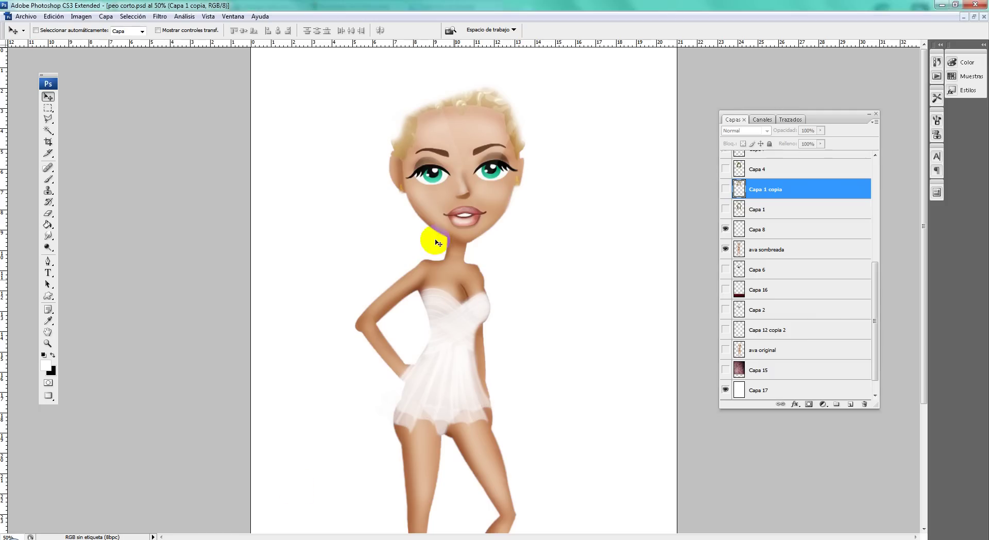
Paste the doll picture as Capa 18 at the top of the layers, shifted slightly left.
{"action": "key", "text": "ctrl+v"}
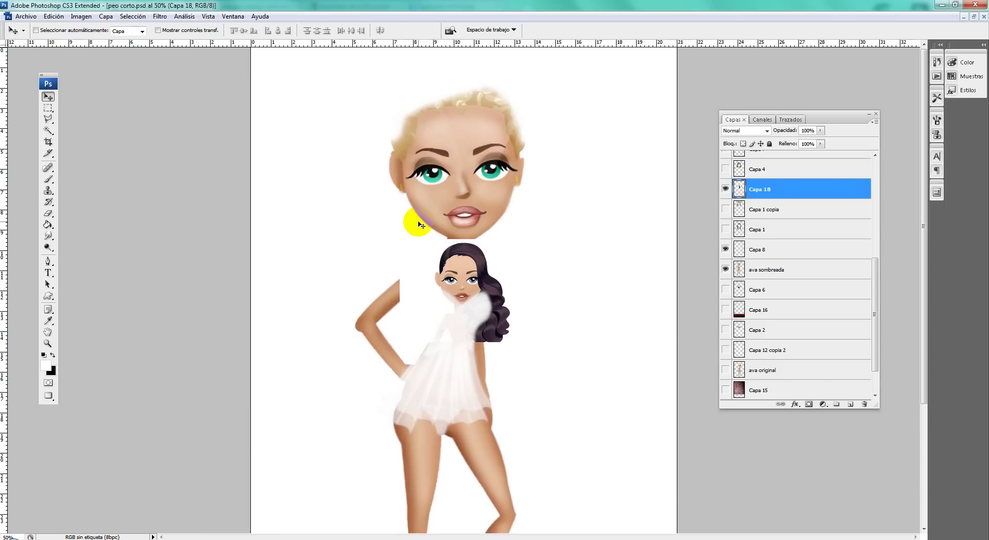
{"action": "left_click_drag", "start_coordinate": [874, 282], "coordinate": [854, 160]}
{"action": "scroll", "coordinate": [870, 172], "scroll_direction": "up", "scroll_amount": 3}
{"action": "left_click_drag", "start_coordinate": [822, 301], "coordinate": [814, 157]}
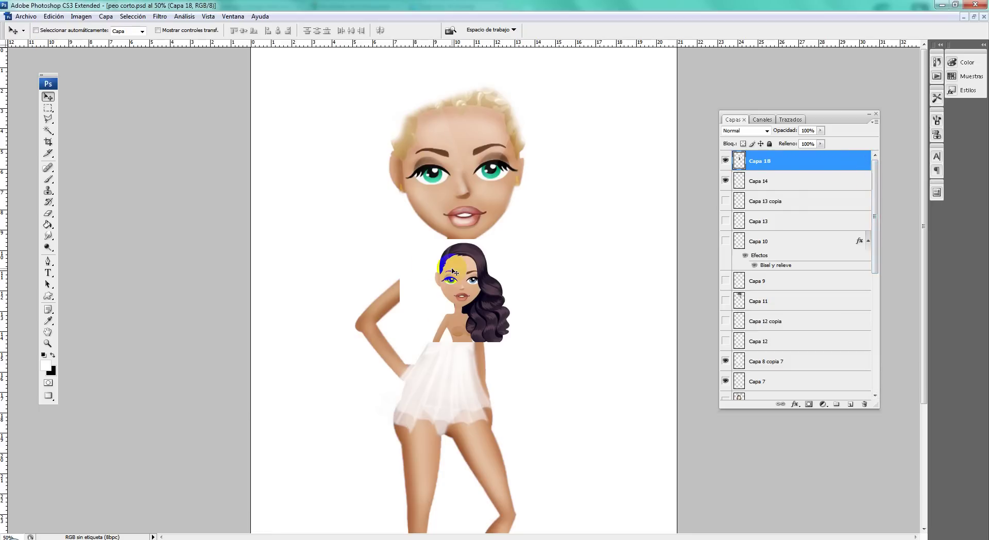
{"action": "left_click_drag", "start_coordinate": [454, 259], "coordinate": [430, 257]}
Zoom out to 33.3%, then in to 200% on the pasted head.
{"action": "left_click", "coordinate": [48, 343]}
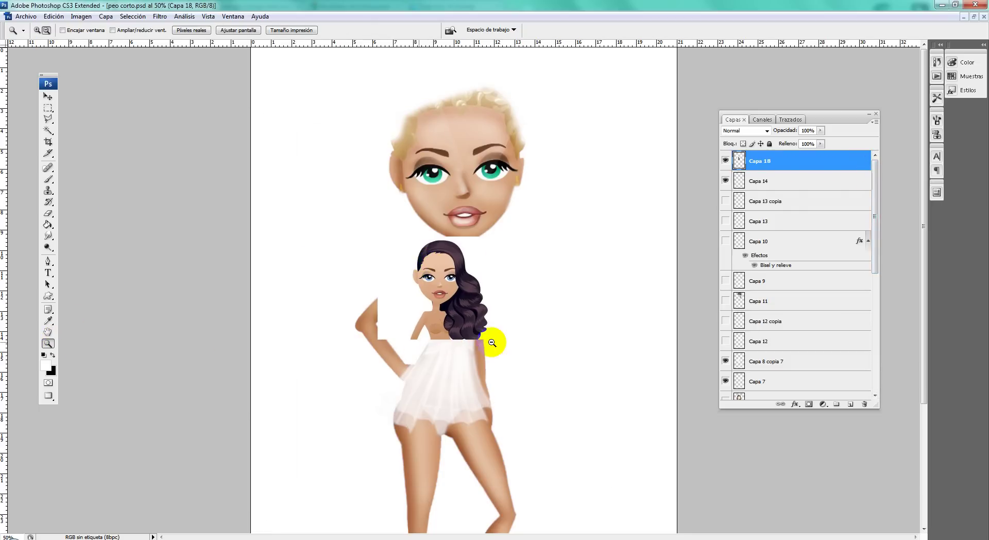
{"action": "left_click", "coordinate": [494, 340], "text": "alt"}
{"action": "left_click", "coordinate": [37, 31]}
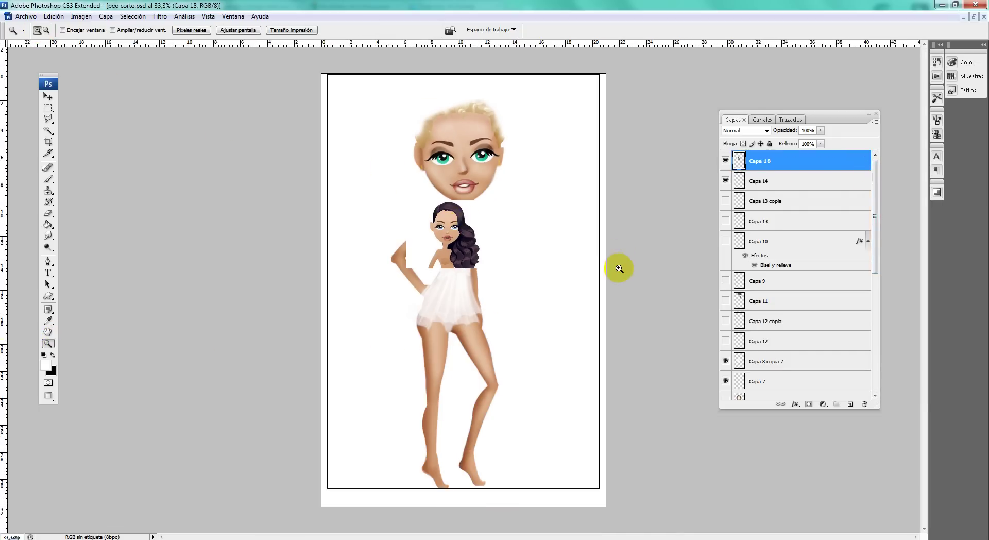
{"action": "left_click", "coordinate": [620, 267]}
{"action": "left_click", "coordinate": [541, 269]}
{"action": "left_click", "coordinate": [566, 368]}
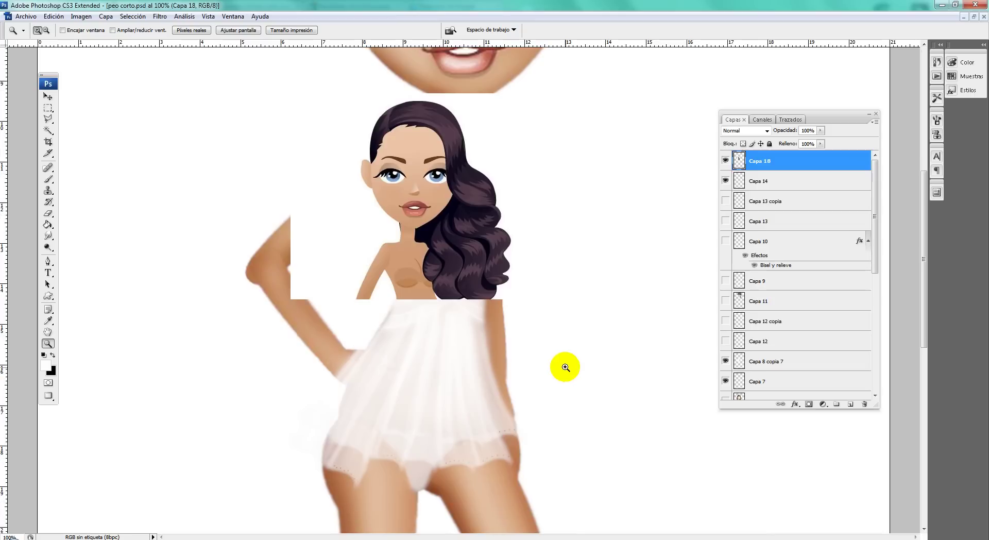
{"action": "left_click", "coordinate": [489, 287]}
{"action": "scroll", "coordinate": [380, 254], "scroll_direction": "up", "scroll_amount": 2}
{"action": "scroll", "coordinate": [382, 254], "scroll_direction": "up", "scroll_amount": 3}
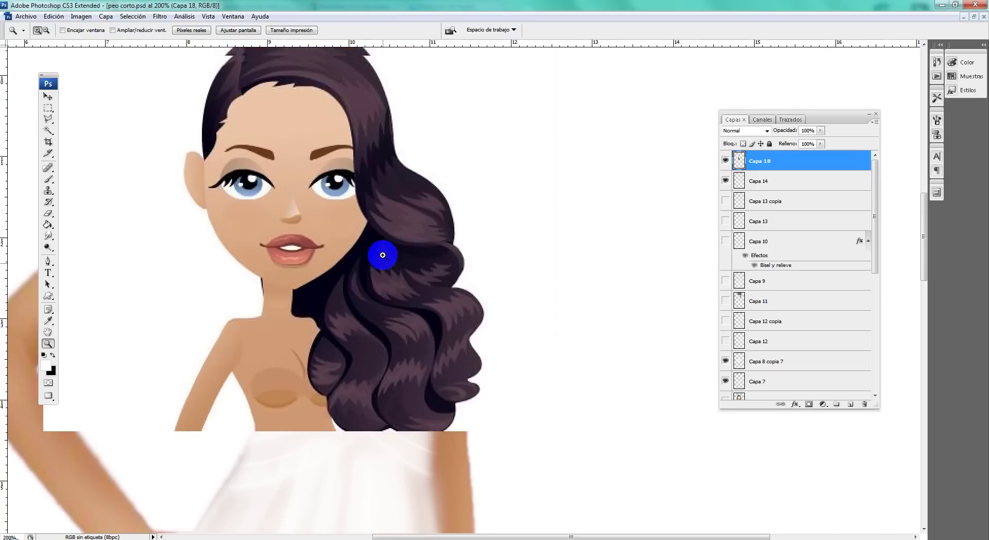
{"action": "left_click", "coordinate": [47, 131]}
Delete the pasted picture's white background with the Magic Wand and deselect.
{"action": "left_click", "coordinate": [109, 164]}
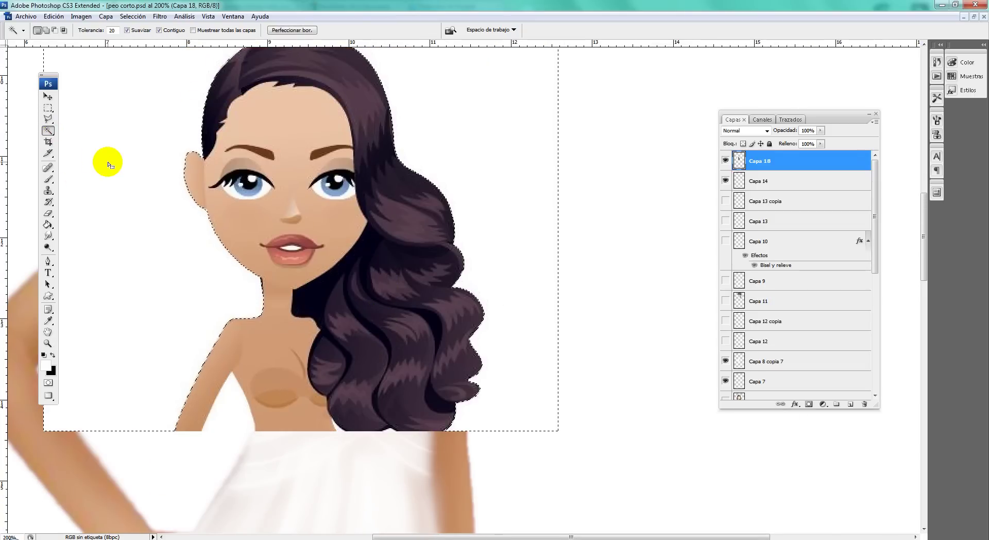
{"action": "key", "text": "Delete"}
{"action": "left_click", "coordinate": [48, 108]}
{"action": "key", "text": "ctrl+d"}
Erase the skin left of the pasted neck with a 180 px eraser.
{"action": "left_click", "coordinate": [48, 213]}
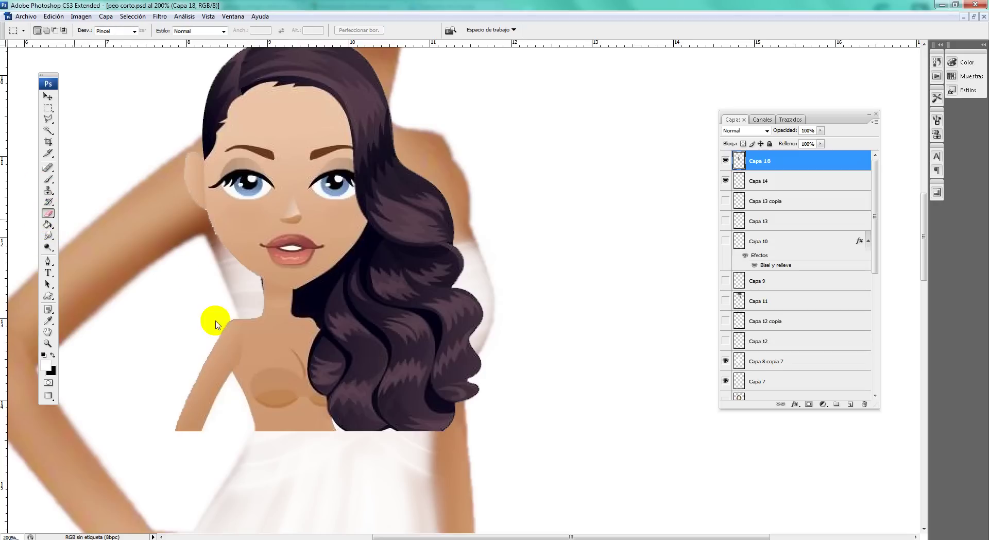
{"action": "right_click", "coordinate": [219, 317]}
{"action": "left_click_drag", "start_coordinate": [308, 339], "coordinate": [255, 337]}
{"action": "left_click", "coordinate": [190, 342]}
{"action": "mouse_move", "coordinate": [192, 361]}
{"action": "left_mouse_down"}
{"action": "mouse_move", "coordinate": [192, 411]}
{"action": "mouse_move", "coordinate": [170, 446]}
{"action": "mouse_move", "coordinate": [220, 405]}
{"action": "mouse_move", "coordinate": [248, 429]}
{"action": "mouse_move", "coordinate": [265, 364]}
{"action": "mouse_move", "coordinate": [298, 388]}
{"action": "left_mouse_up"}
With a 36 px eraser, remove the pasted cheek, arm, forehead strip and upper-left hair.
{"action": "right_click", "coordinate": [298, 396]}
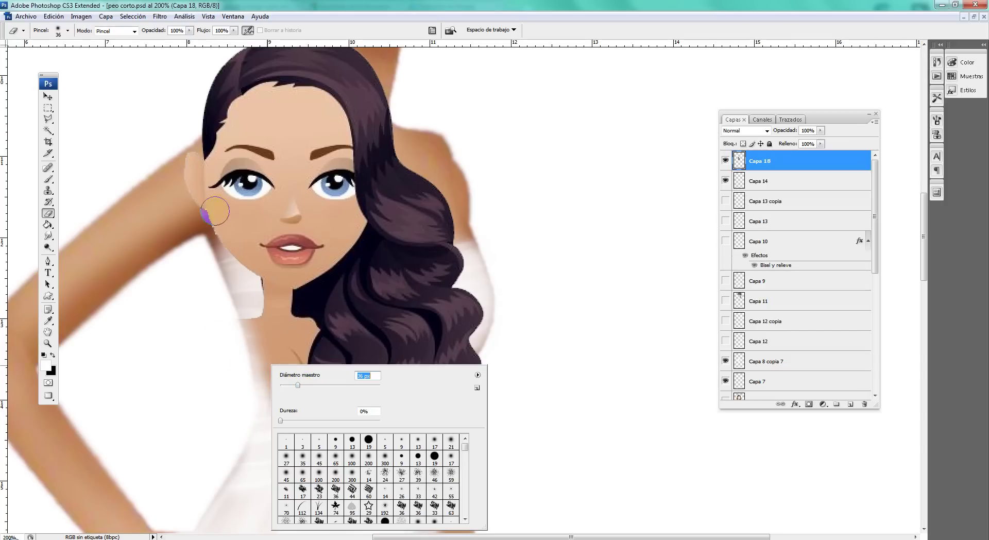
{"action": "left_click", "coordinate": [195, 214]}
{"action": "mouse_move", "coordinate": [195, 215]}
{"action": "left_mouse_down"}
{"action": "mouse_move", "coordinate": [232, 247]}
{"action": "mouse_move", "coordinate": [278, 236]}
{"action": "mouse_move", "coordinate": [283, 274]}
{"action": "mouse_move", "coordinate": [238, 319]}
{"action": "mouse_move", "coordinate": [287, 445]}
{"action": "mouse_move", "coordinate": [260, 341]}
{"action": "mouse_move", "coordinate": [276, 261]}
{"action": "mouse_move", "coordinate": [276, 150]}
{"action": "mouse_move", "coordinate": [249, 181]}
{"action": "mouse_move", "coordinate": [273, 170]}
{"action": "left_mouse_up"}
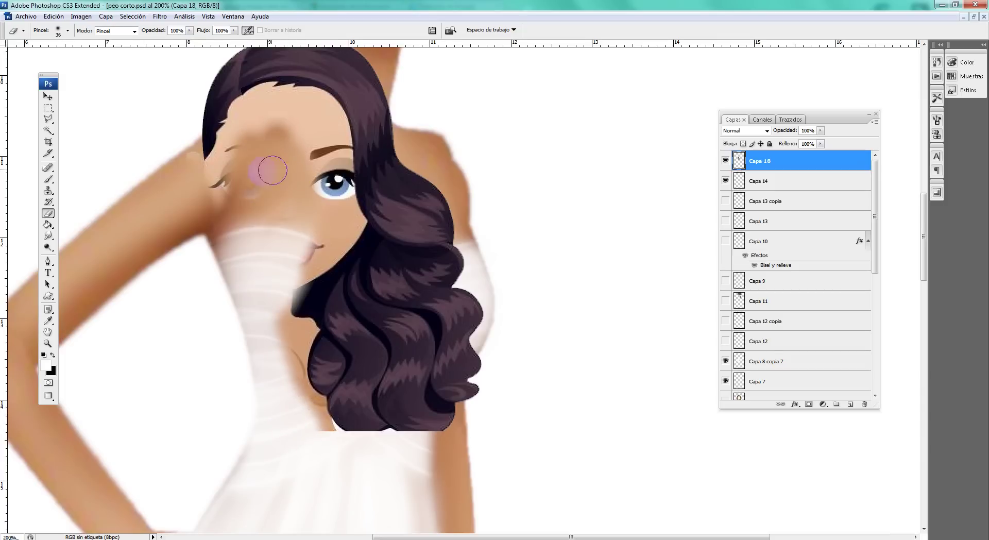
{"action": "scroll", "coordinate": [226, 178], "scroll_direction": "up", "scroll_amount": 1}
{"action": "scroll", "coordinate": [256, 196], "scroll_direction": "up", "scroll_amount": 3}
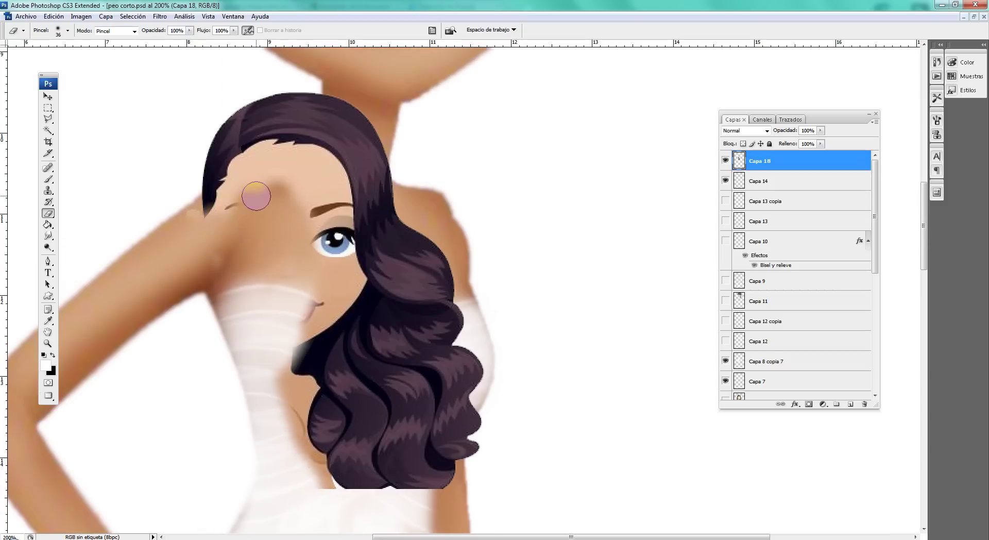
{"action": "left_click_drag", "start_coordinate": [273, 177], "coordinate": [275, 93]}
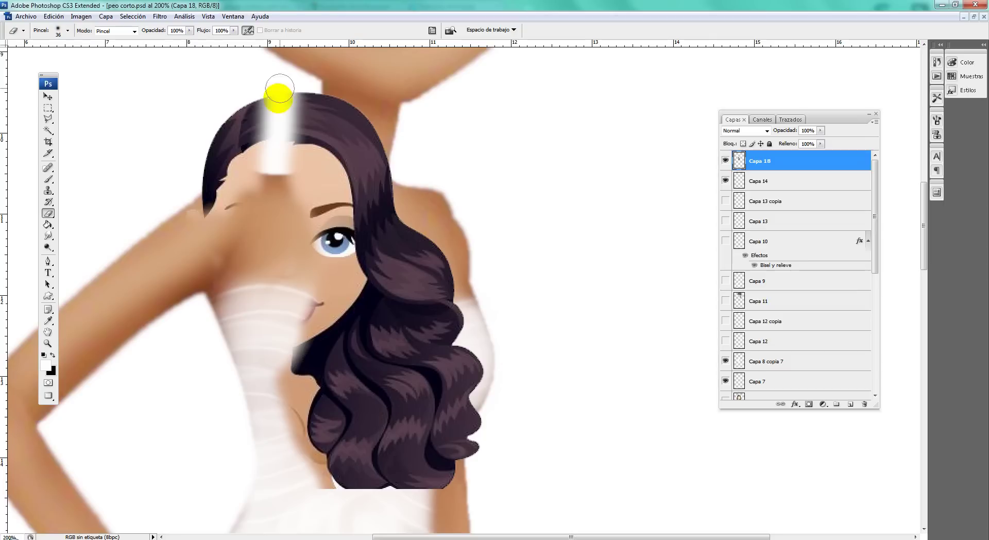
{"action": "mouse_move", "coordinate": [266, 173]}
{"action": "left_mouse_down"}
{"action": "mouse_move", "coordinate": [236, 98]}
{"action": "mouse_move", "coordinate": [211, 180]}
{"action": "left_mouse_up"}
{"action": "left_click", "coordinate": [48, 97]}
Move the hair layer down-right and delete the dark hair leftover near the chest.
{"action": "left_click_drag", "start_coordinate": [129, 81], "coordinate": [201, 168]}
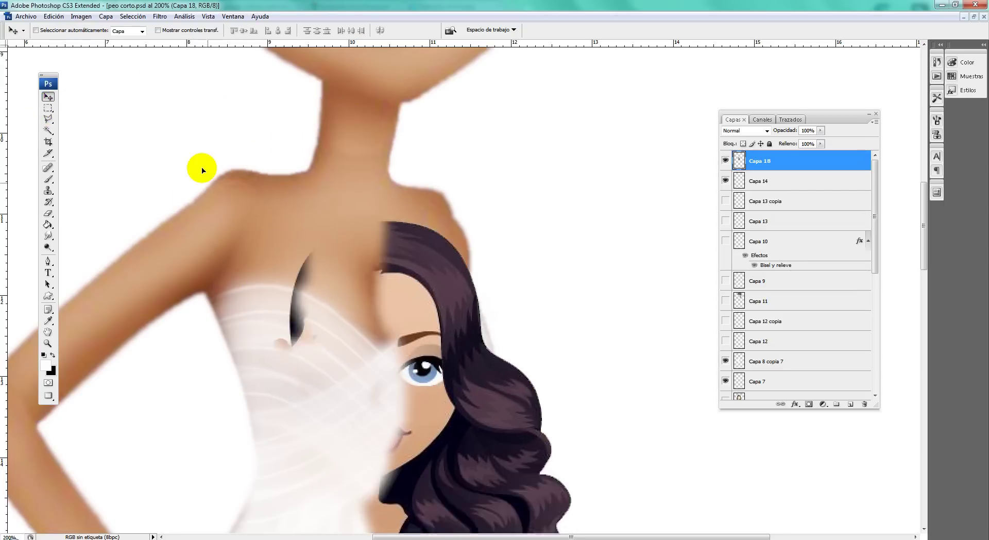
{"action": "left_click", "coordinate": [49, 108]}
{"action": "left_click_drag", "start_coordinate": [314, 370], "coordinate": [364, 477]}
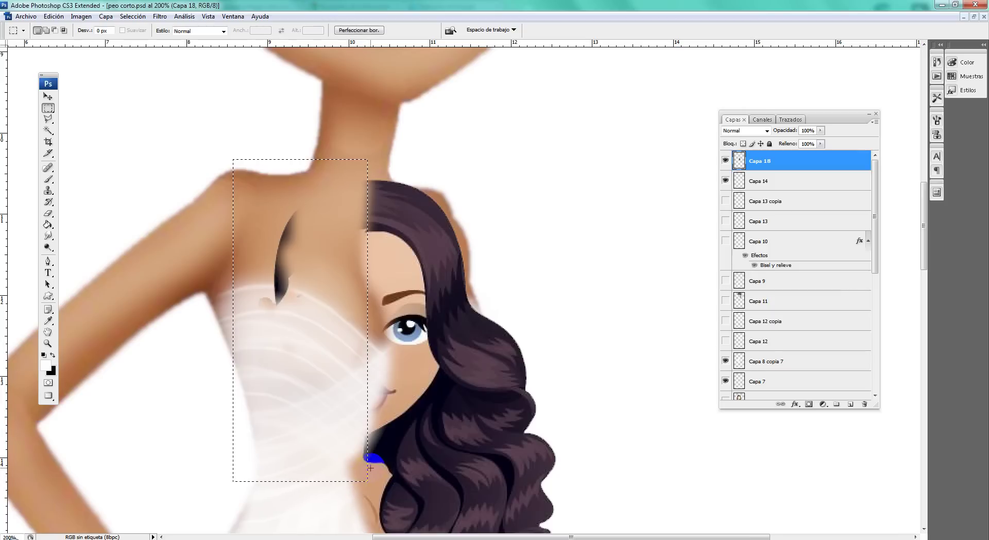
{"action": "key", "text": "Delete"}
{"action": "key", "text": "ctrl+d"}
Delete the light patch left of the hair with a tall rectangular selection, then deselect.
{"action": "scroll", "coordinate": [515, 309], "scroll_direction": "down", "scroll_amount": 1}
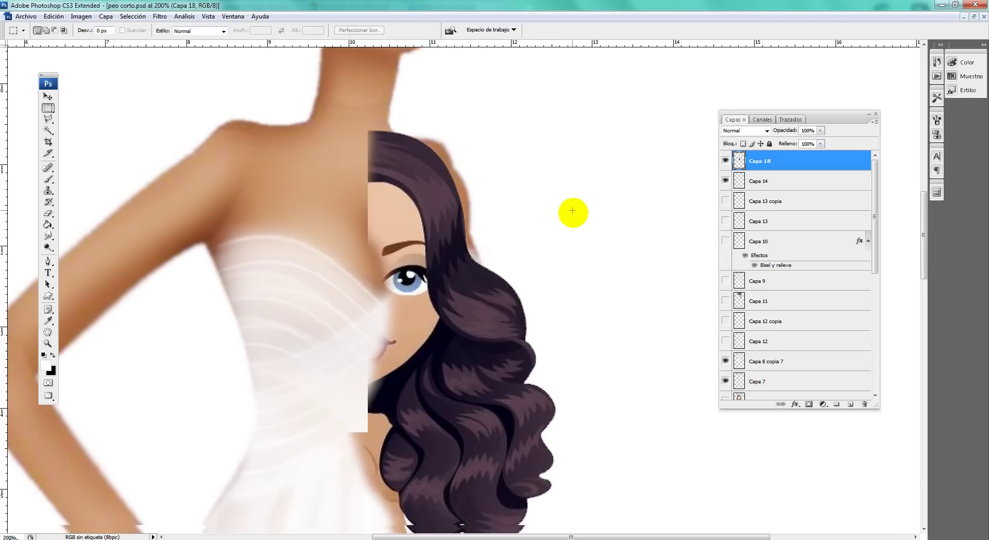
{"action": "scroll", "coordinate": [571, 212], "scroll_direction": "down", "scroll_amount": 3}
{"action": "mouse_move", "coordinate": [291, 98]}
{"action": "left_mouse_down"}
{"action": "mouse_move", "coordinate": [331, 240]}
{"action": "mouse_move", "coordinate": [374, 487]}
{"action": "mouse_move", "coordinate": [366, 510]}
{"action": "left_mouse_up"}
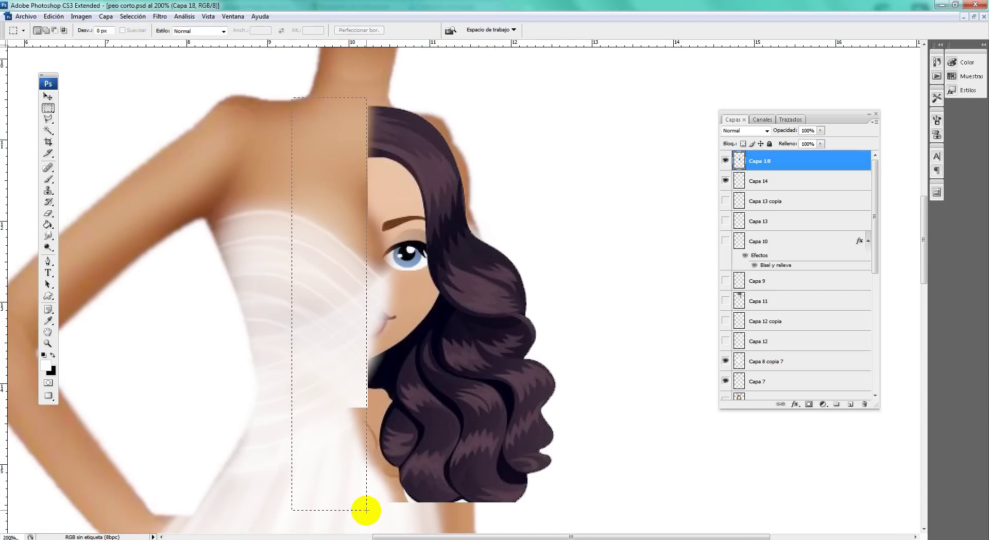
{"action": "key", "text": "Delete"}
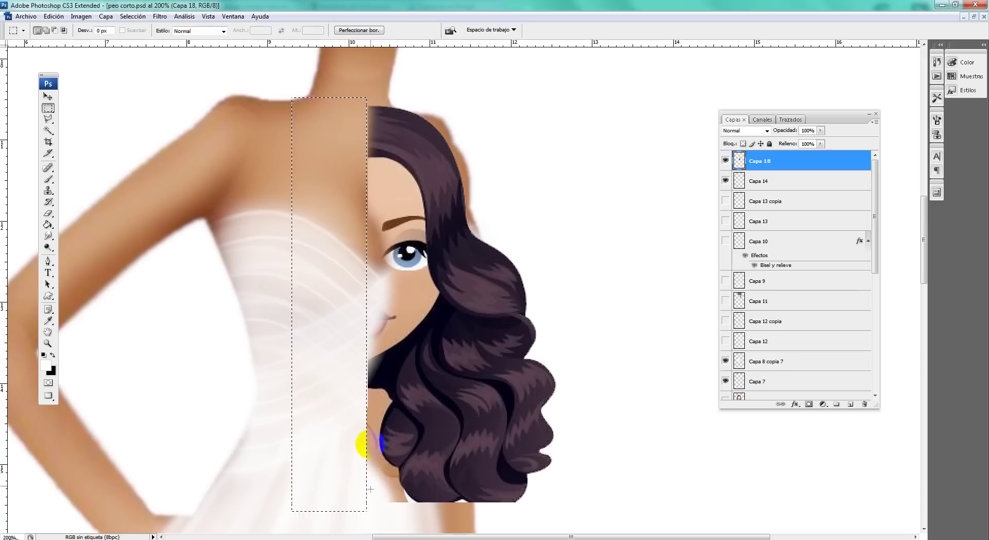
{"action": "left_click", "coordinate": [48, 212]}
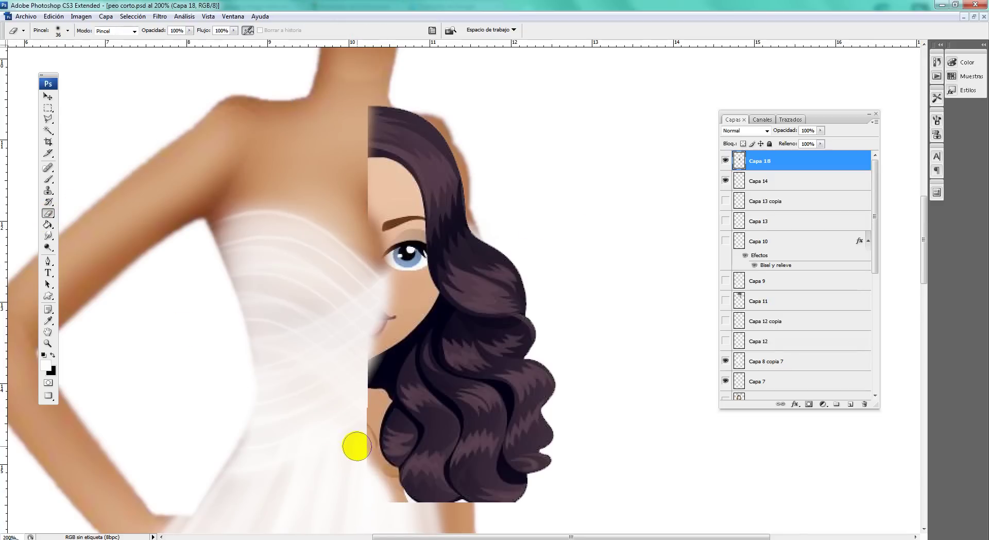
{"action": "key", "text": "ctrl+d"}
{"action": "scroll", "coordinate": [355, 448], "scroll_direction": "down", "scroll_amount": 1}
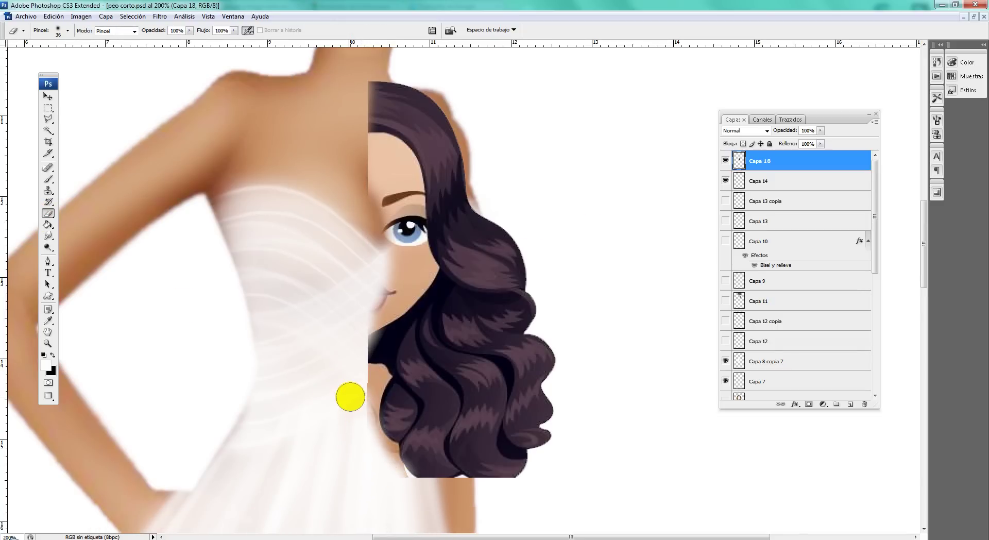
Set a 19 px eraser and trim the hair's lower-left and left edges.
{"action": "right_click", "coordinate": [353, 391]}
{"action": "left_click", "coordinate": [447, 454]}
{"action": "left_click", "coordinate": [349, 375]}
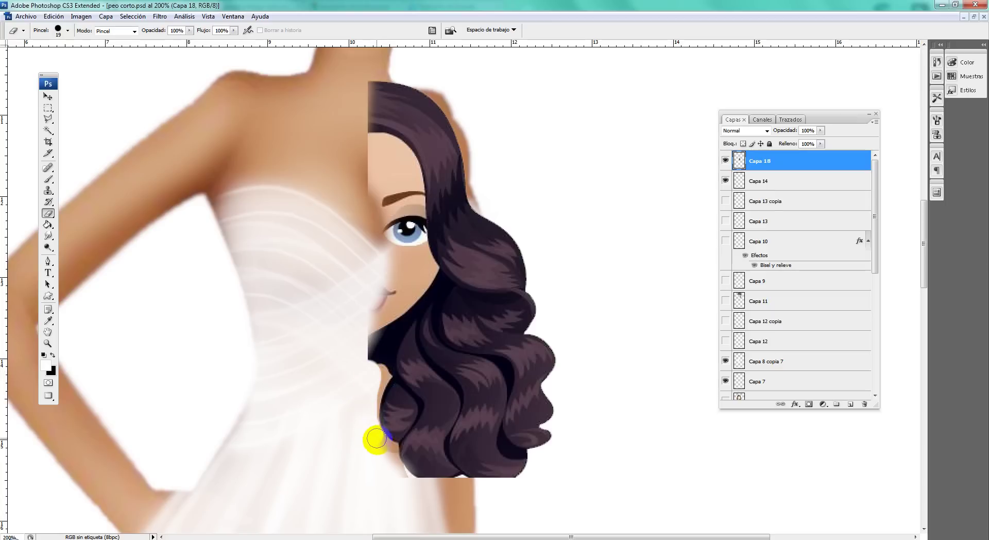
{"action": "left_click_drag", "start_coordinate": [382, 448], "coordinate": [369, 410]}
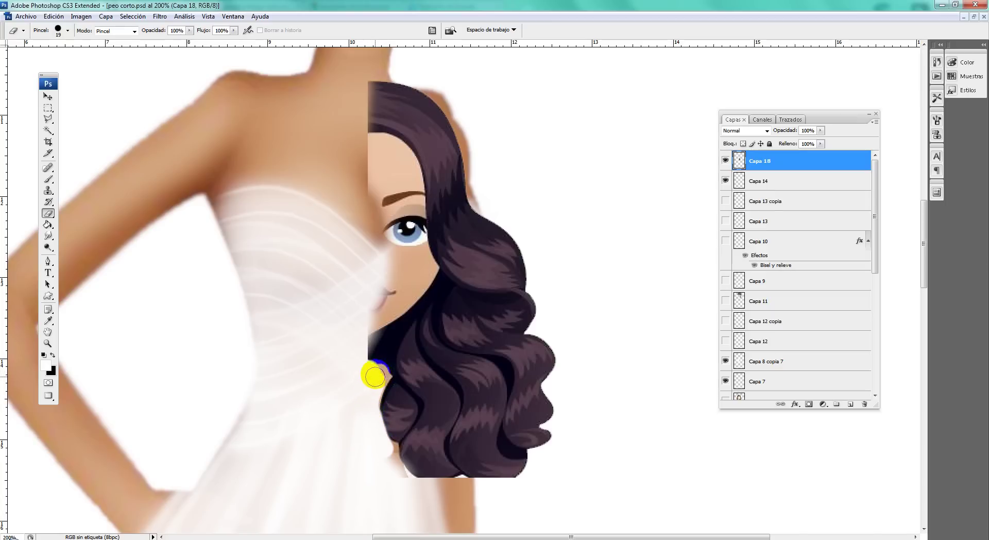
{"action": "left_click_drag", "start_coordinate": [369, 365], "coordinate": [356, 202]}
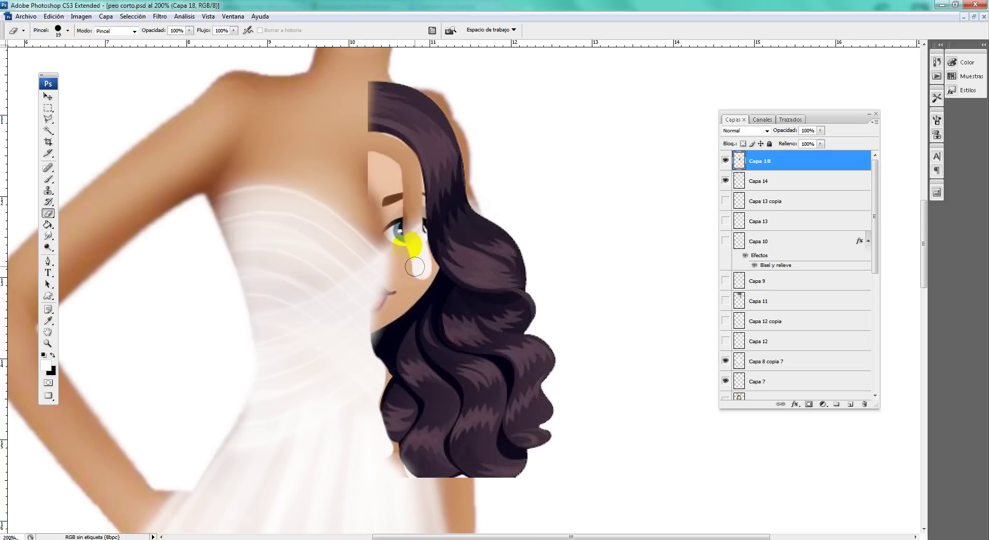
Wipe the pasted face and leftover skin remnants off the hair layer.
{"action": "left_click_drag", "start_coordinate": [415, 266], "coordinate": [409, 221]}
{"action": "mouse_move", "coordinate": [384, 154]}
{"action": "left_mouse_down"}
{"action": "mouse_move", "coordinate": [380, 296]}
{"action": "mouse_move", "coordinate": [360, 325]}
{"action": "mouse_move", "coordinate": [393, 287]}
{"action": "mouse_move", "coordinate": [399, 246]}
{"action": "left_mouse_up"}
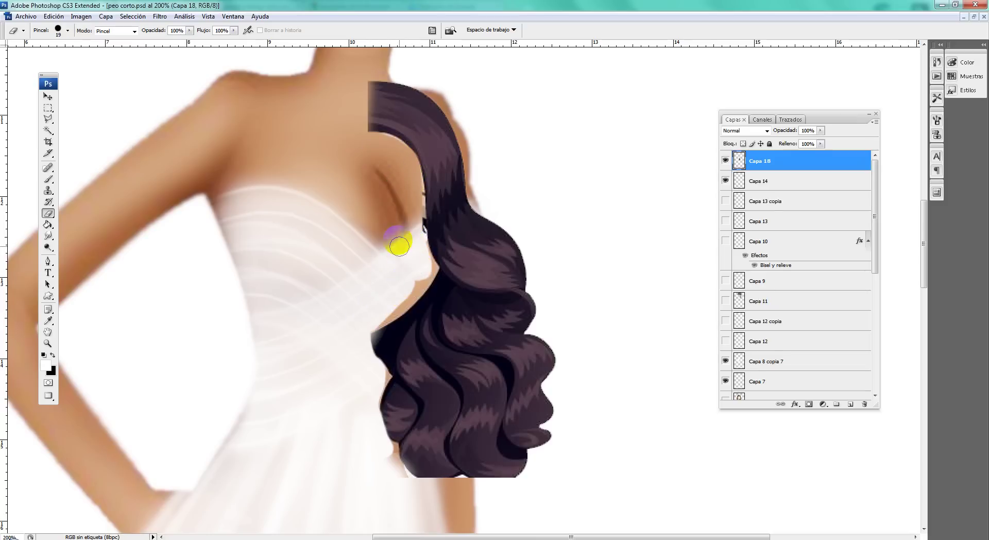
{"action": "left_click_drag", "start_coordinate": [366, 325], "coordinate": [423, 270]}
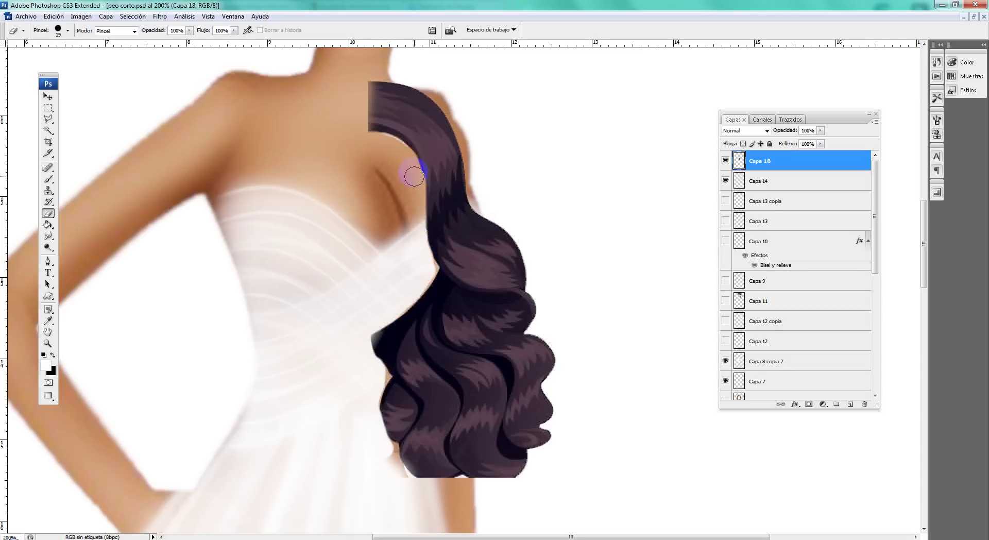
{"action": "mouse_move", "coordinate": [396, 223]}
{"action": "left_mouse_down"}
{"action": "mouse_move", "coordinate": [422, 260]}
{"action": "mouse_move", "coordinate": [406, 295]}
{"action": "left_mouse_up"}
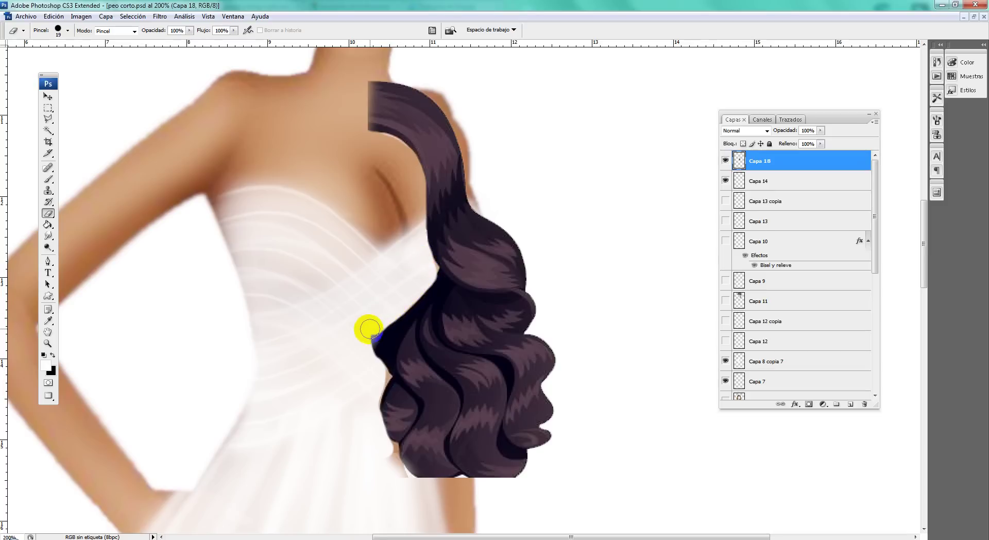
{"action": "left_click_drag", "start_coordinate": [370, 327], "coordinate": [358, 340]}
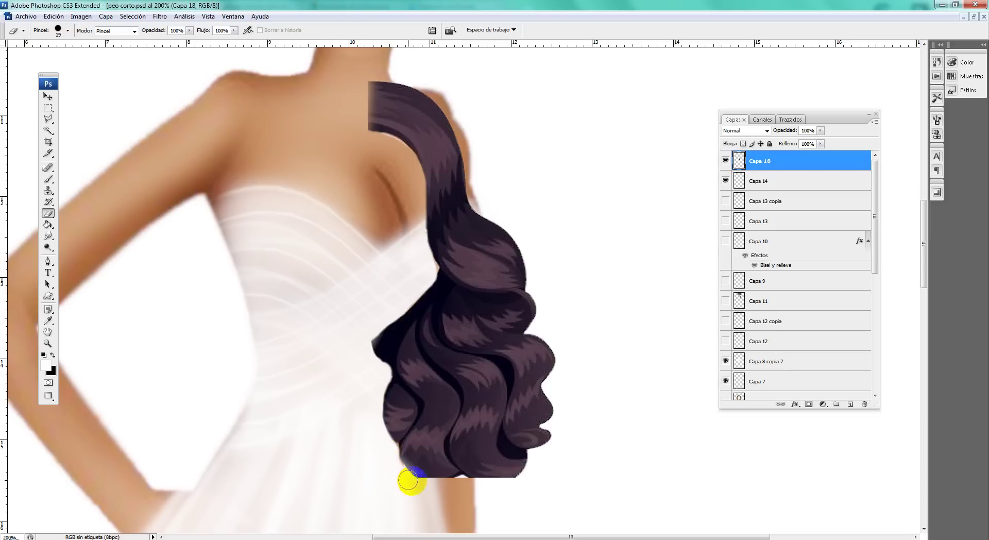
{"action": "left_click_drag", "start_coordinate": [469, 485], "coordinate": [536, 452]}
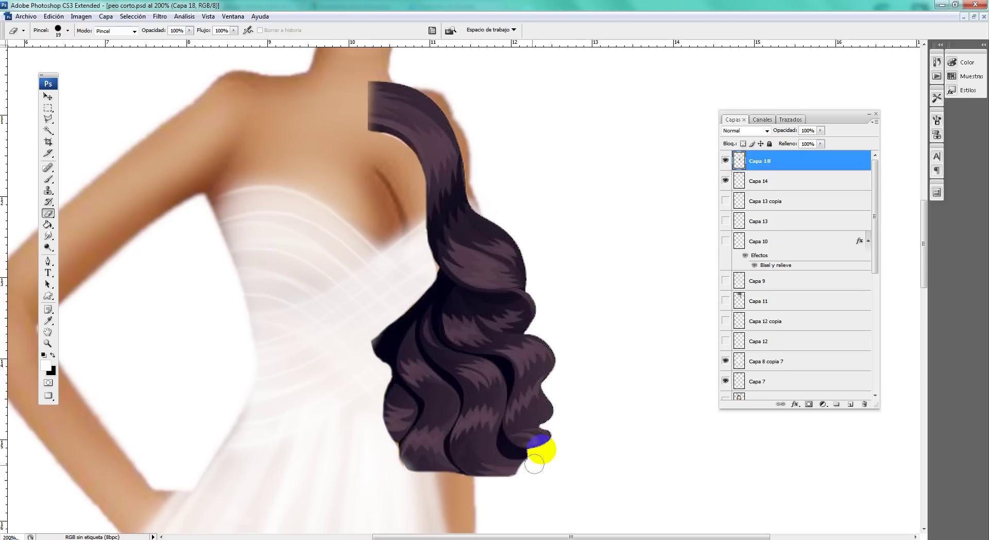
Enlarge the Smudge brush, then zoom out to 100% to show the face and upper body.
{"action": "left_click", "coordinate": [50, 240]}
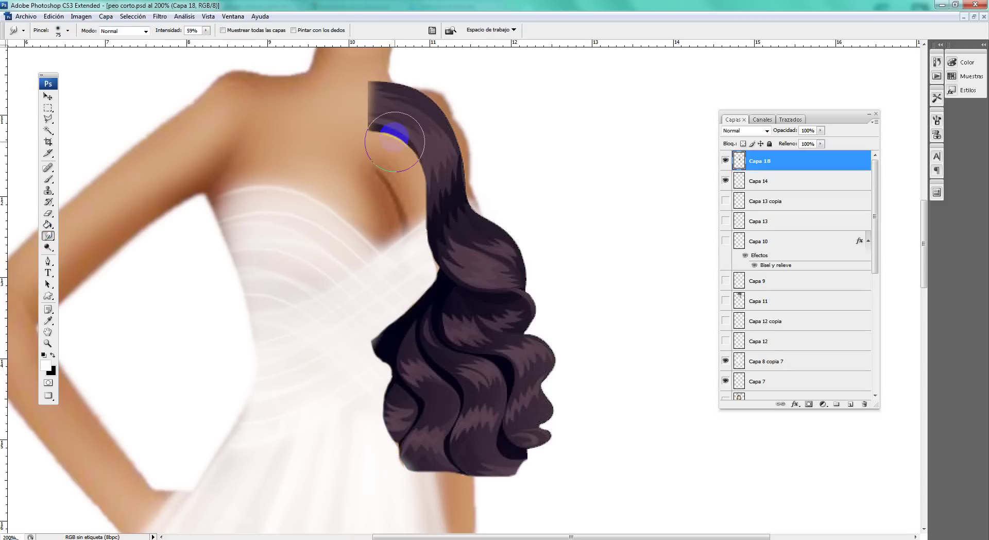
{"action": "right_click", "coordinate": [408, 150]}
{"action": "left_click_drag", "start_coordinate": [441, 151], "coordinate": [438, 153]}
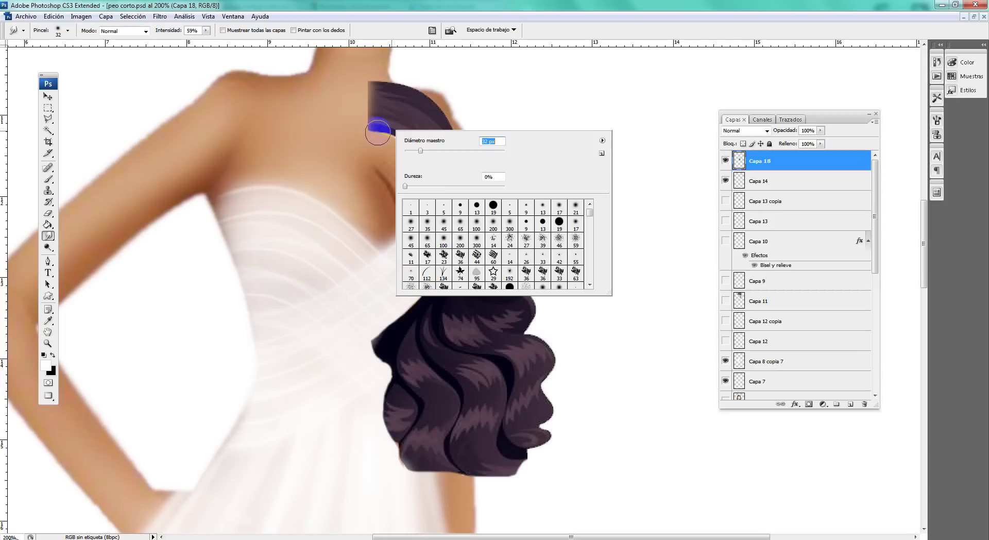
{"action": "left_click", "coordinate": [48, 96]}
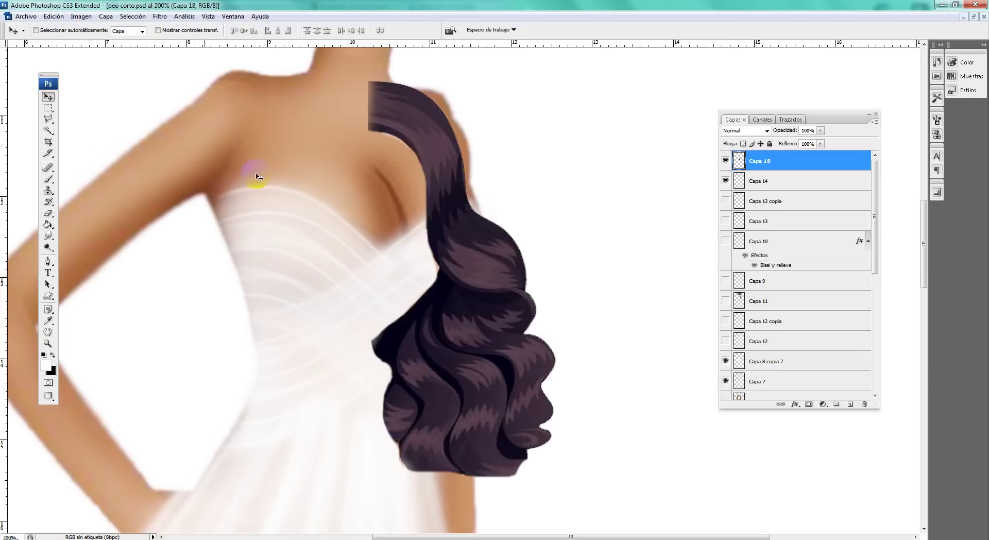
{"action": "left_click", "coordinate": [48, 343]}
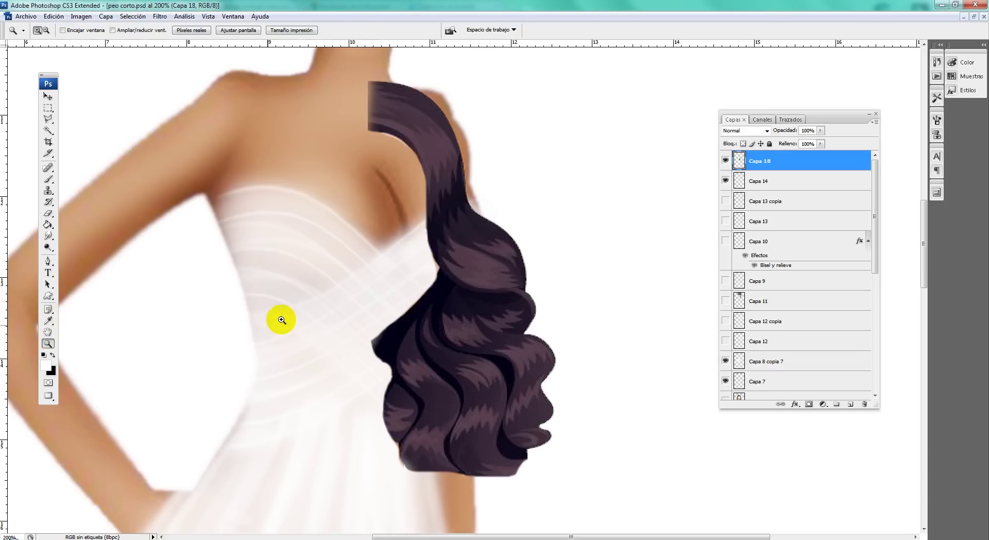
{"action": "left_click", "coordinate": [429, 209], "text": "alt"}
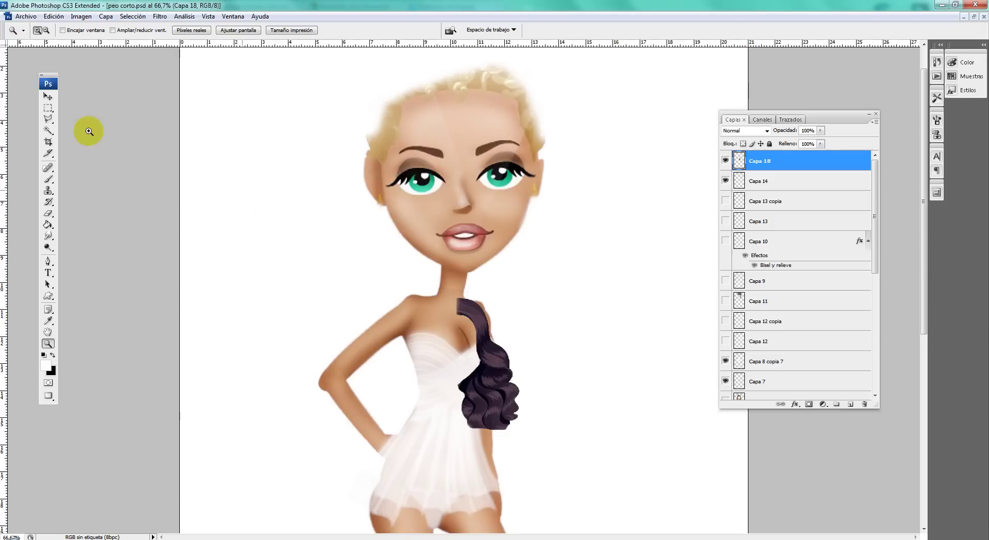
Move the hair up beside the face and scale it up to frame it.
{"action": "left_click", "coordinate": [48, 96]}
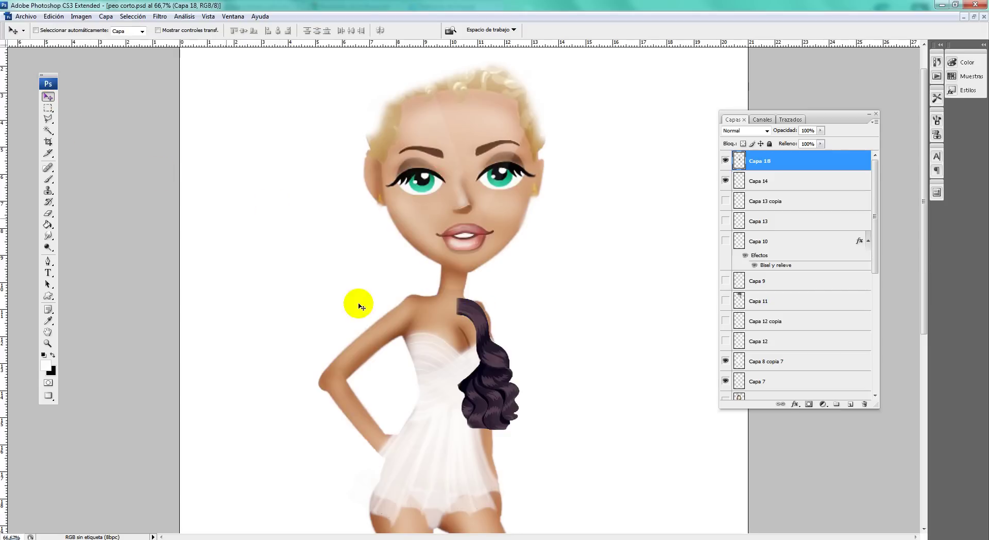
{"action": "left_click_drag", "start_coordinate": [485, 362], "coordinate": [520, 150]}
{"action": "key", "text": "ctrl+t"}
{"action": "left_click_drag", "start_coordinate": [599, 301], "coordinate": [656, 405]}
{"action": "left_click_drag", "start_coordinate": [614, 320], "coordinate": [555, 307]}
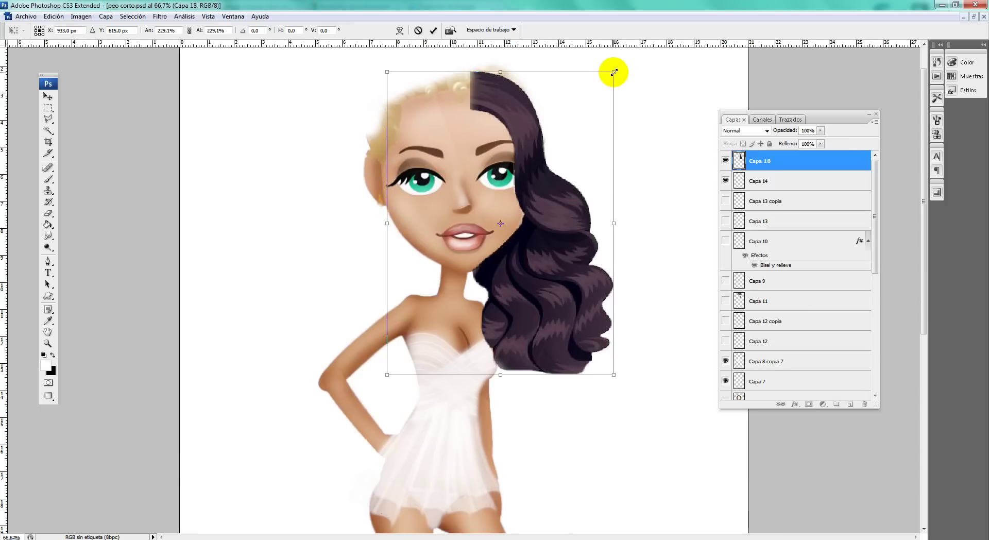
{"action": "left_click_drag", "start_coordinate": [615, 73], "coordinate": [604, 102]}
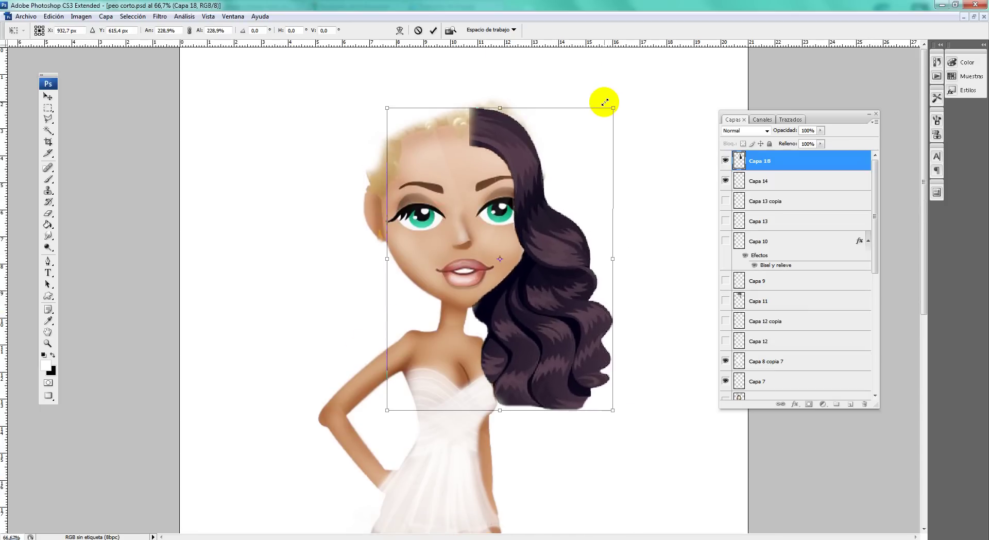
{"action": "key", "text": "Return"}
Shift the hair against the face and enlarge it slightly to about 106%.
{"action": "mouse_move", "coordinate": [570, 214]}
{"action": "left_mouse_down"}
{"action": "mouse_move", "coordinate": [579, 258]}
{"action": "mouse_move", "coordinate": [570, 259]}
{"action": "left_mouse_up"}
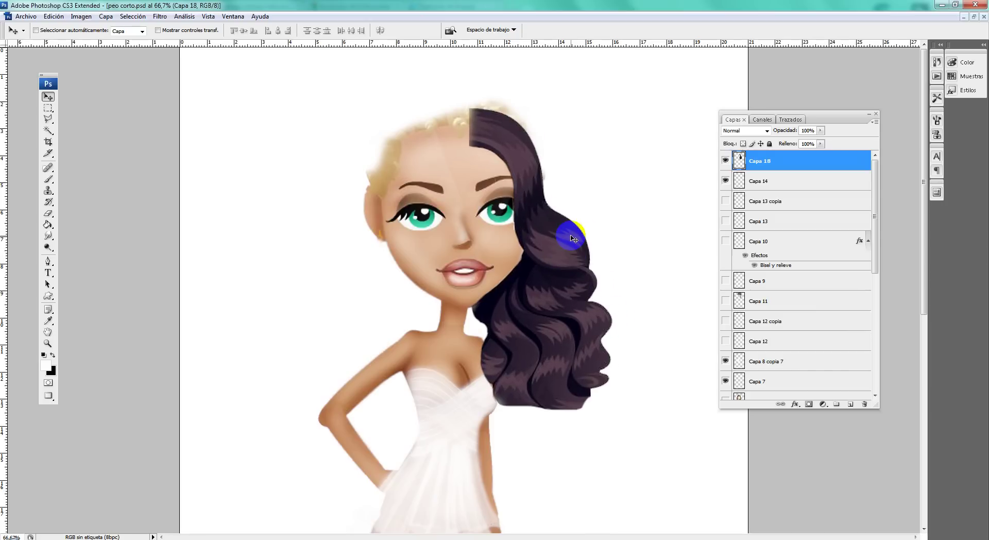
{"action": "key", "text": "ctrl+t"}
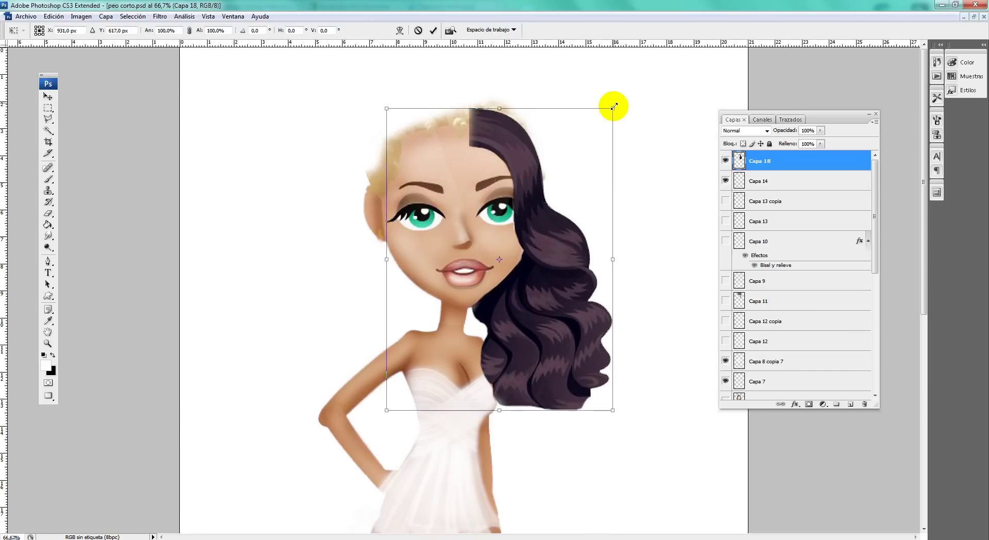
{"action": "left_click_drag", "start_coordinate": [613, 106], "coordinate": [623, 95]}
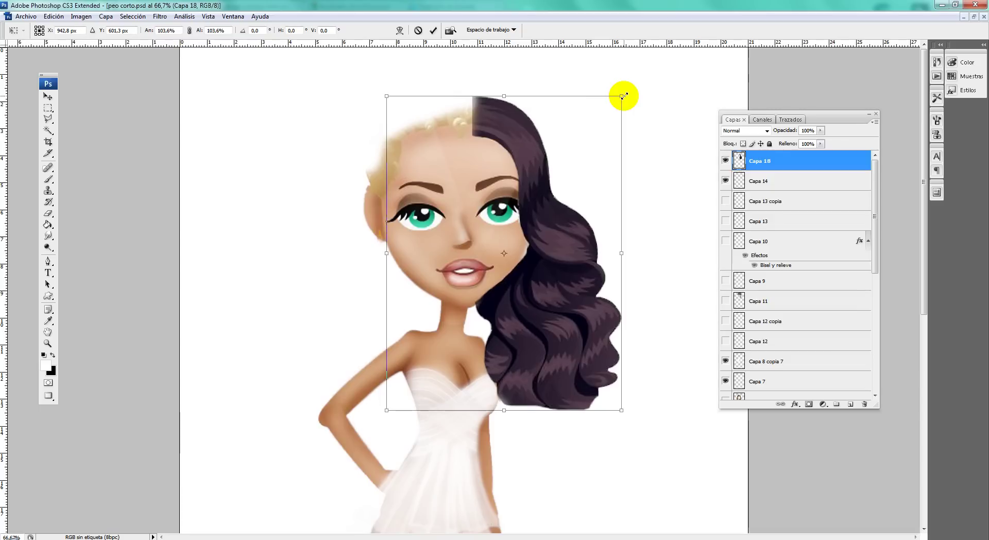
{"action": "left_click_drag", "start_coordinate": [563, 220], "coordinate": [557, 223]}
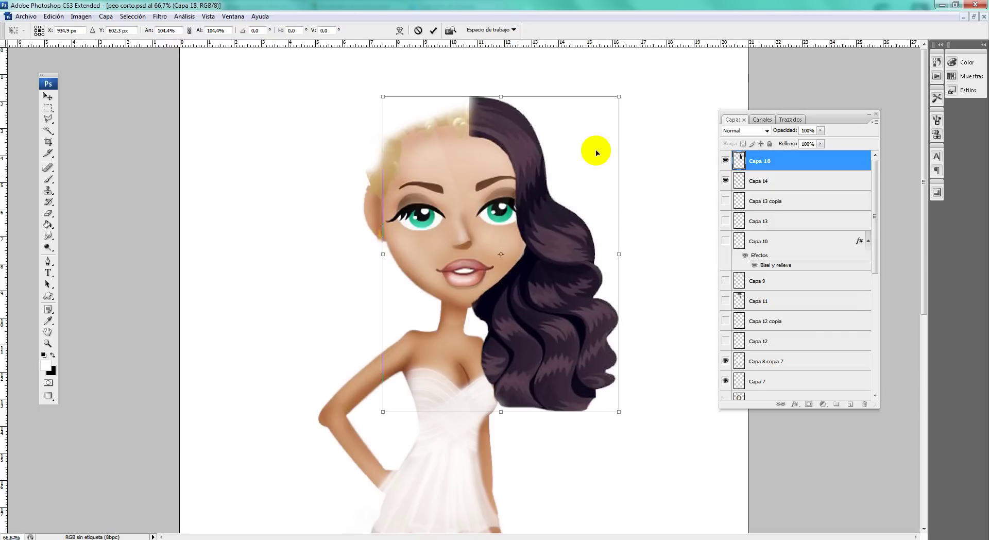
{"action": "left_click_drag", "start_coordinate": [618, 99], "coordinate": [621, 94]}
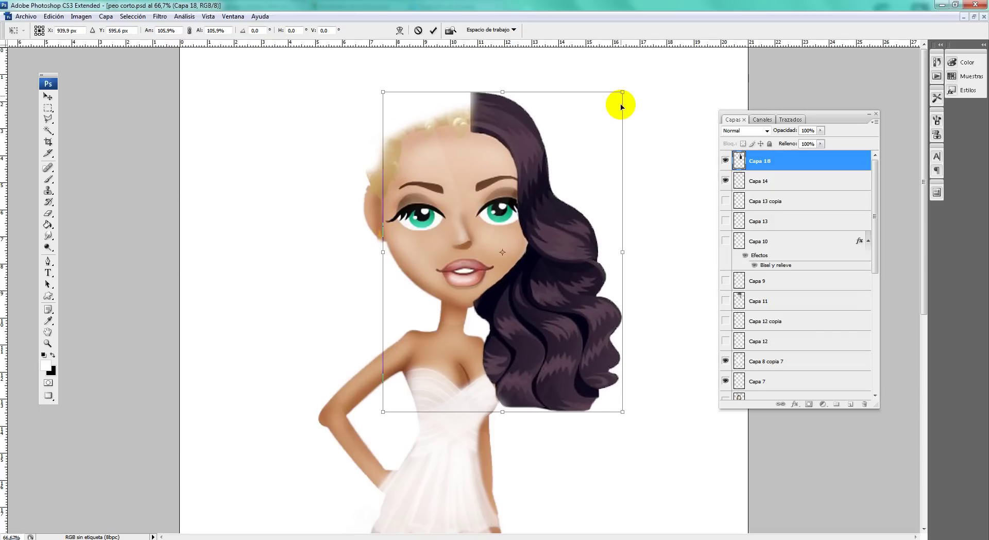
{"action": "key", "text": "Return"}
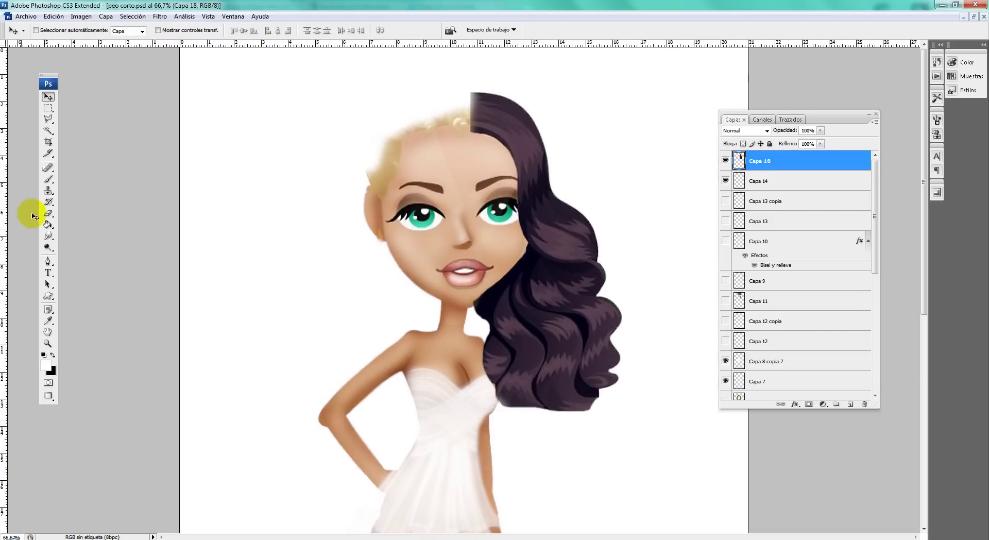
Select Capa 18 and erase the hair over the chin and neck with a 55 px eraser.
{"action": "right_click", "coordinate": [508, 241]}
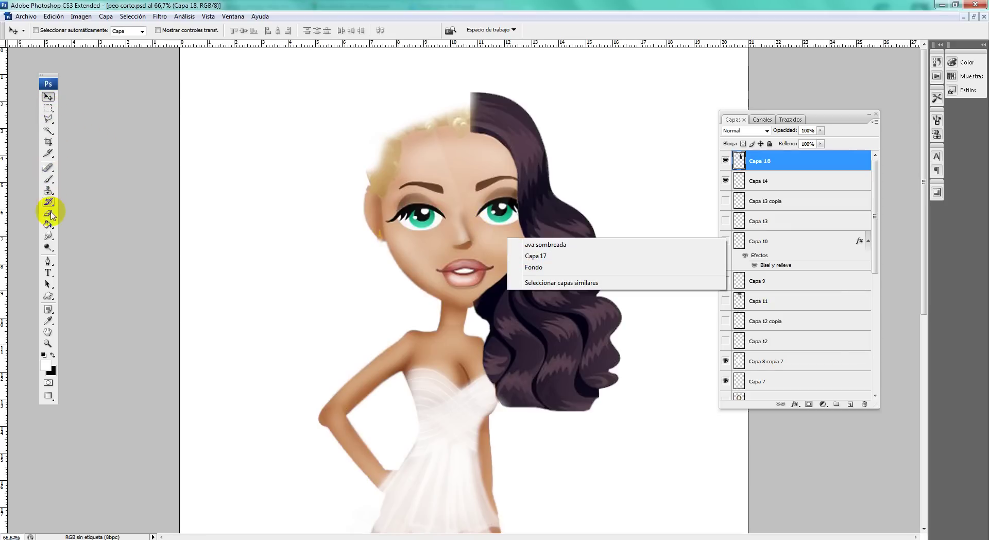
{"action": "right_click", "coordinate": [472, 306]}
{"action": "right_click", "coordinate": [532, 251]}
{"action": "left_click", "coordinate": [542, 256]}
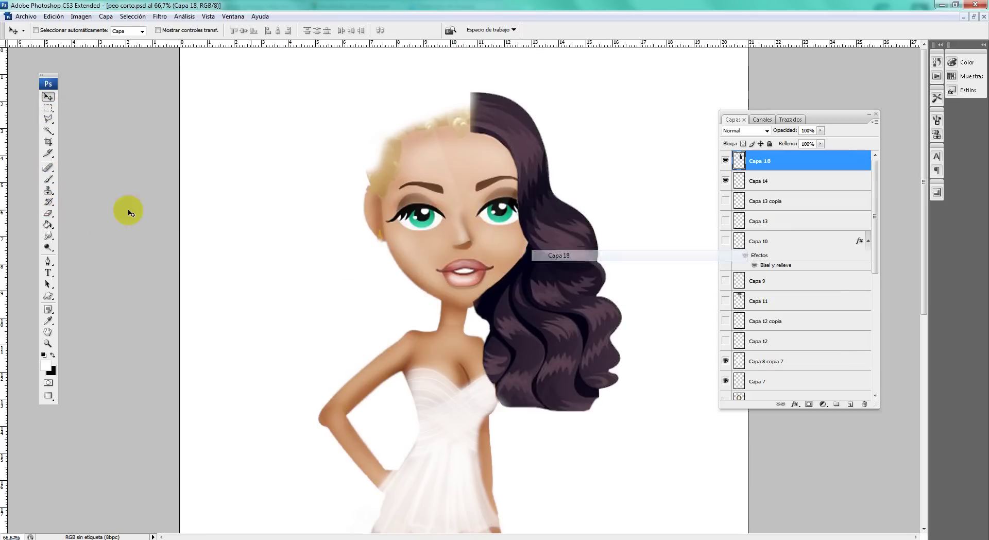
{"action": "left_click", "coordinate": [54, 214]}
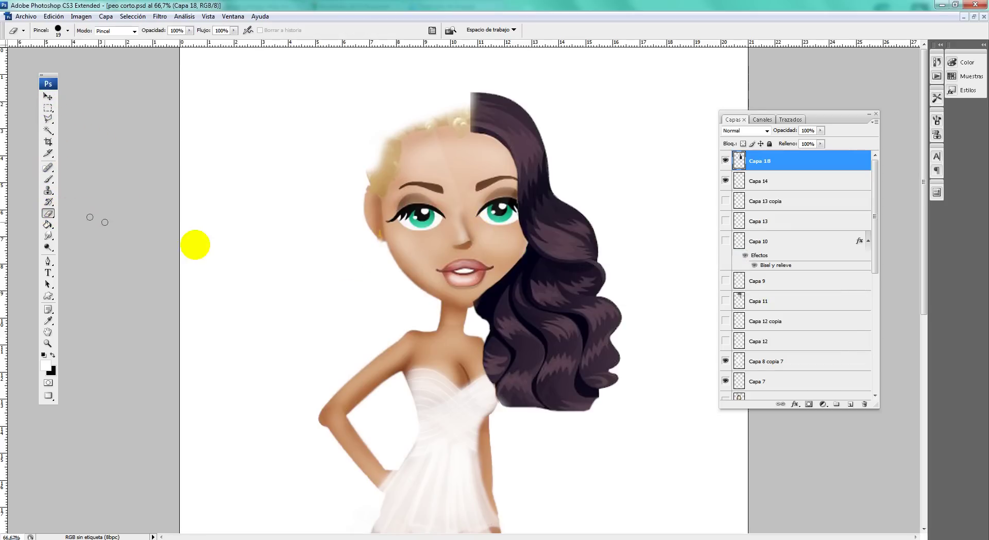
{"action": "right_click", "coordinate": [487, 232]}
{"action": "left_click_drag", "start_coordinate": [509, 250], "coordinate": [512, 249]}
{"action": "left_click", "coordinate": [489, 230]}
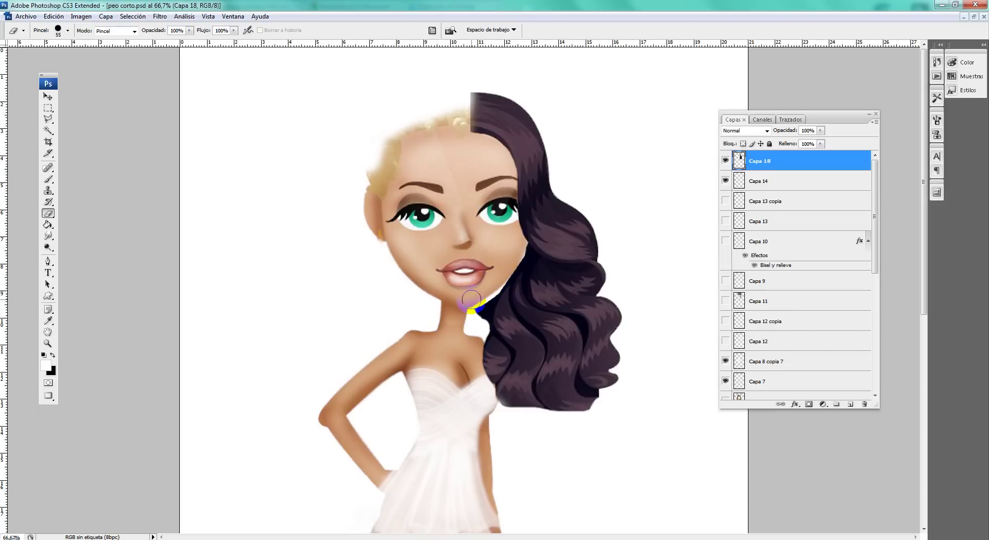
{"action": "left_click", "coordinate": [47, 97]}
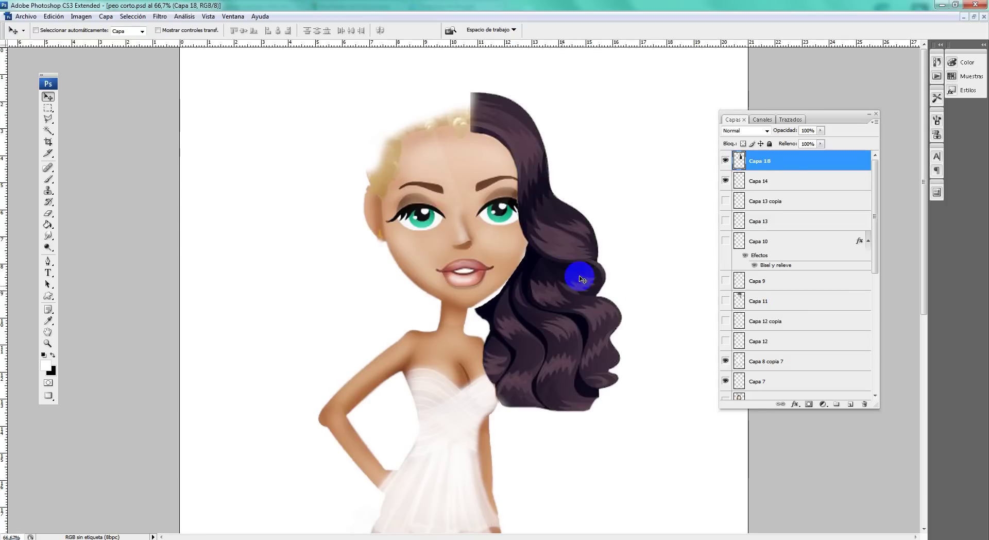
Duplicate the hair layer as Capa 18 copia and move it left of the face.
{"action": "right_click", "coordinate": [783, 160]}
{"action": "left_click", "coordinate": [811, 194]}
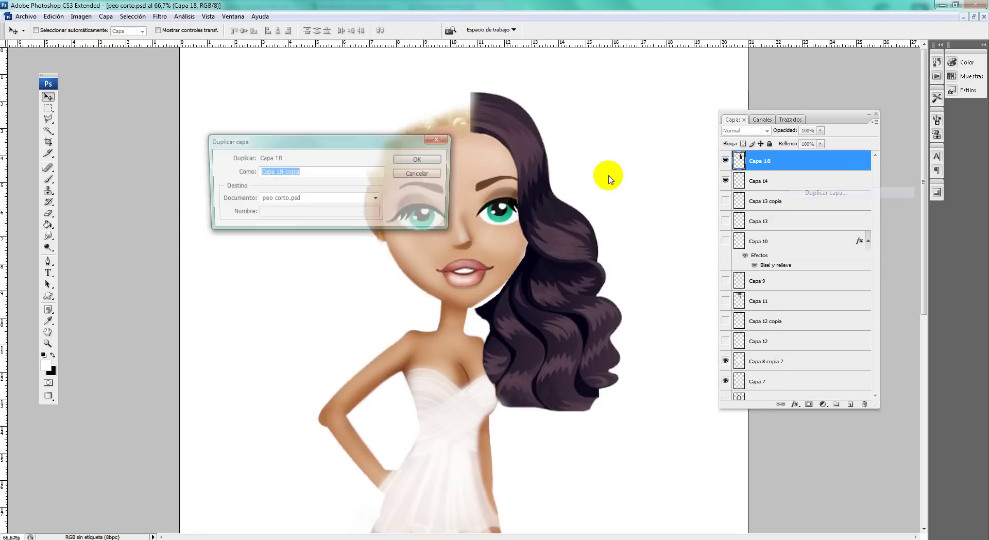
{"action": "left_click", "coordinate": [416, 159]}
{"action": "left_click_drag", "start_coordinate": [567, 232], "coordinate": [397, 232]}
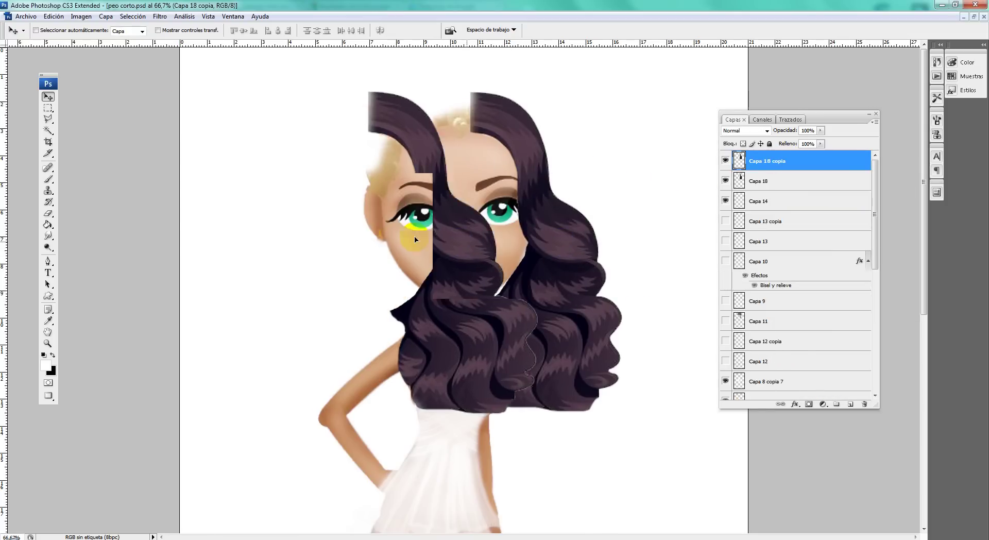
Flip the hair copy horizontally, position it on the left and rotate it about -6.6°.
{"action": "left_click", "coordinate": [74, 17]}
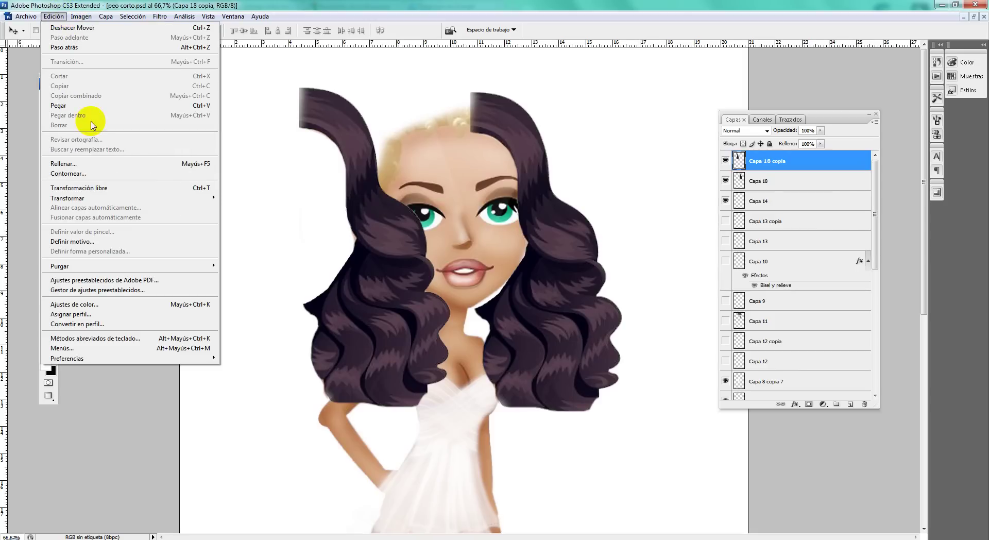
{"action": "left_click", "coordinate": [172, 188]}
{"action": "right_click", "coordinate": [363, 256]}
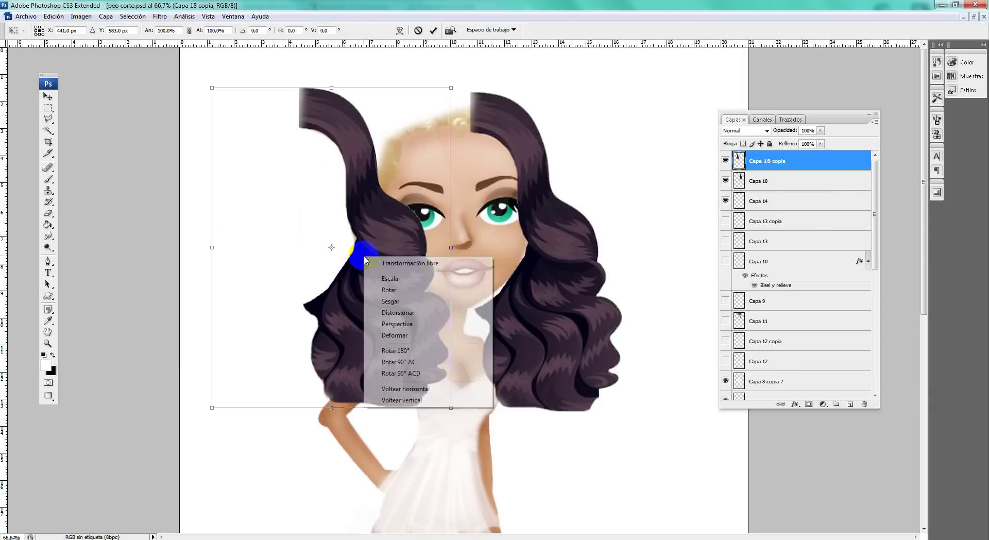
{"action": "left_click", "coordinate": [427, 389]}
{"action": "mouse_move", "coordinate": [331, 338]}
{"action": "left_mouse_down"}
{"action": "mouse_move", "coordinate": [385, 333]}
{"action": "mouse_move", "coordinate": [358, 335]}
{"action": "mouse_move", "coordinate": [366, 332]}
{"action": "left_mouse_up"}
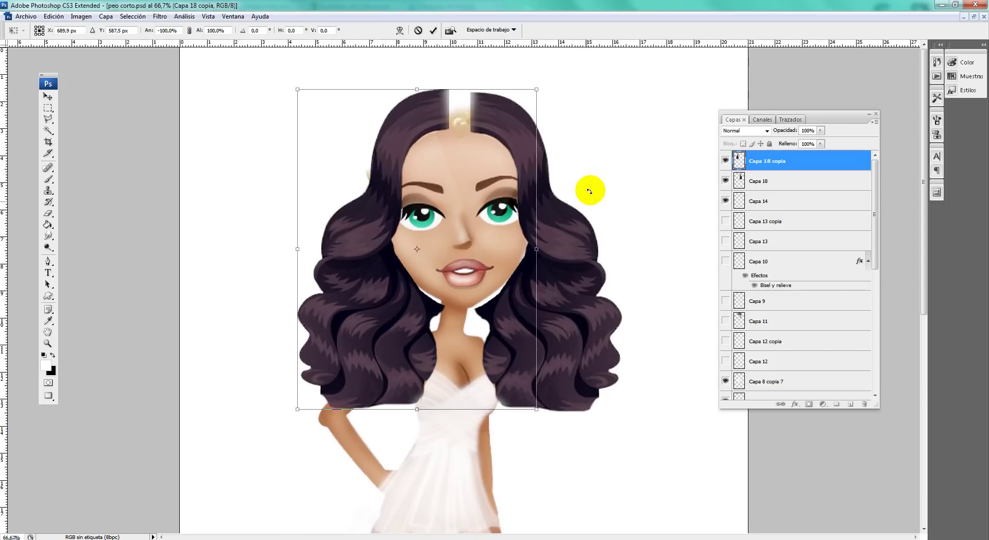
{"action": "left_click_drag", "start_coordinate": [450, 125], "coordinate": [396, 289]}
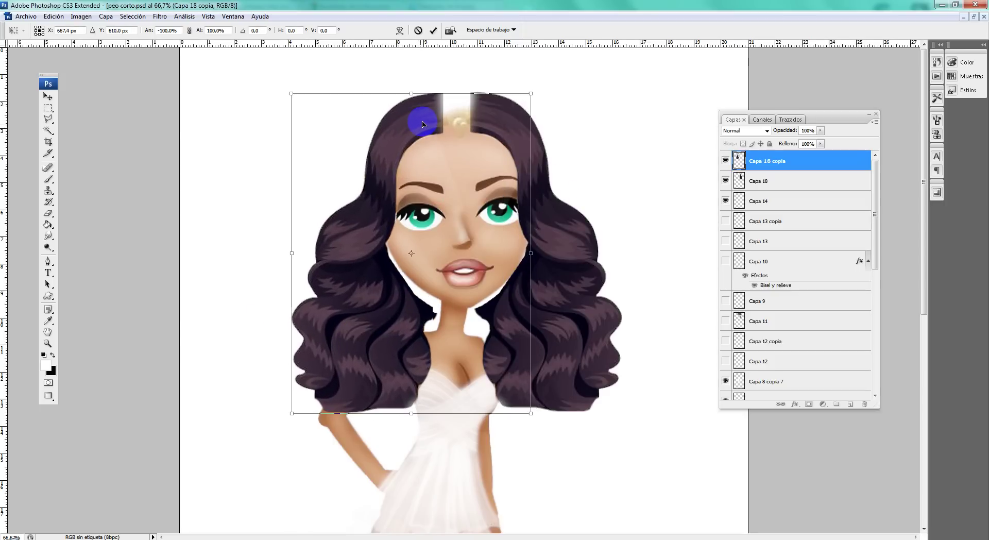
{"action": "left_click_drag", "start_coordinate": [638, 233], "coordinate": [638, 214]}
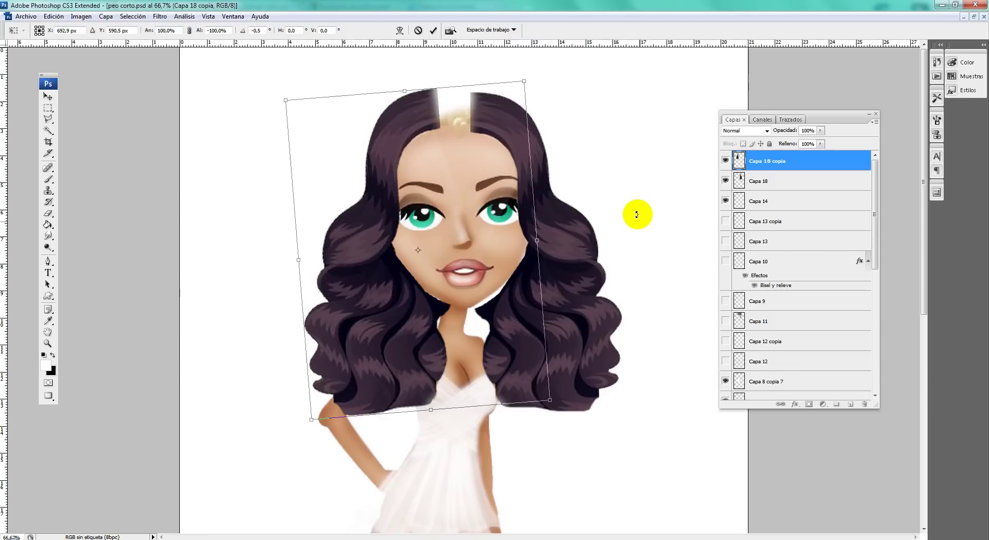
{"action": "left_click_drag", "start_coordinate": [393, 233], "coordinate": [390, 240]}
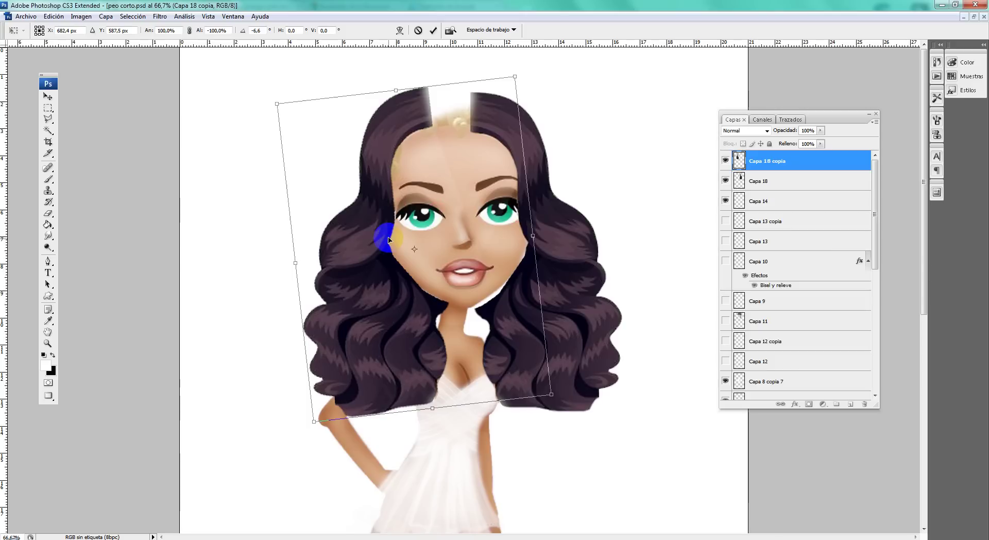
{"action": "key", "text": "Return"}
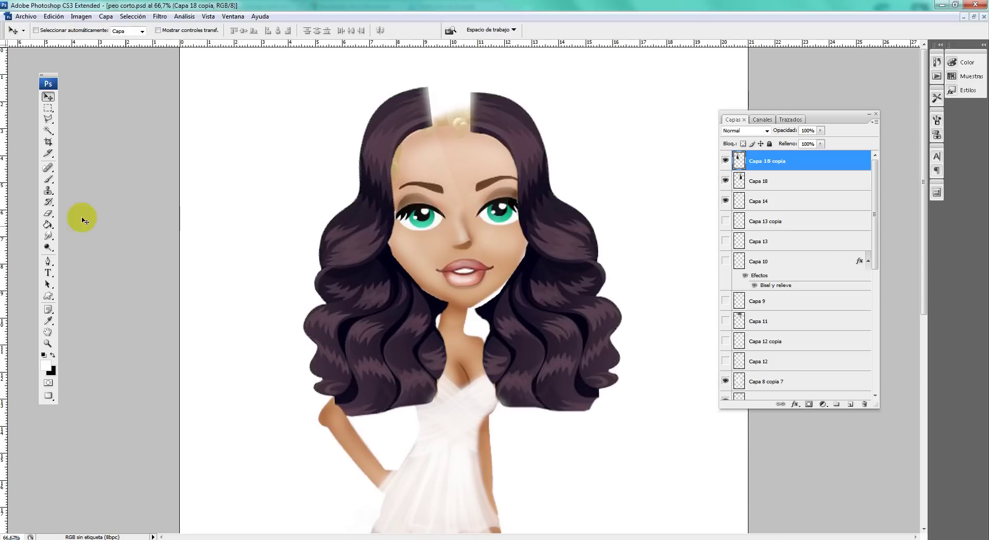
Erase the mirrored hair's inner edge along the left cheek with a 65 px soft eraser.
{"action": "left_click", "coordinate": [48, 212]}
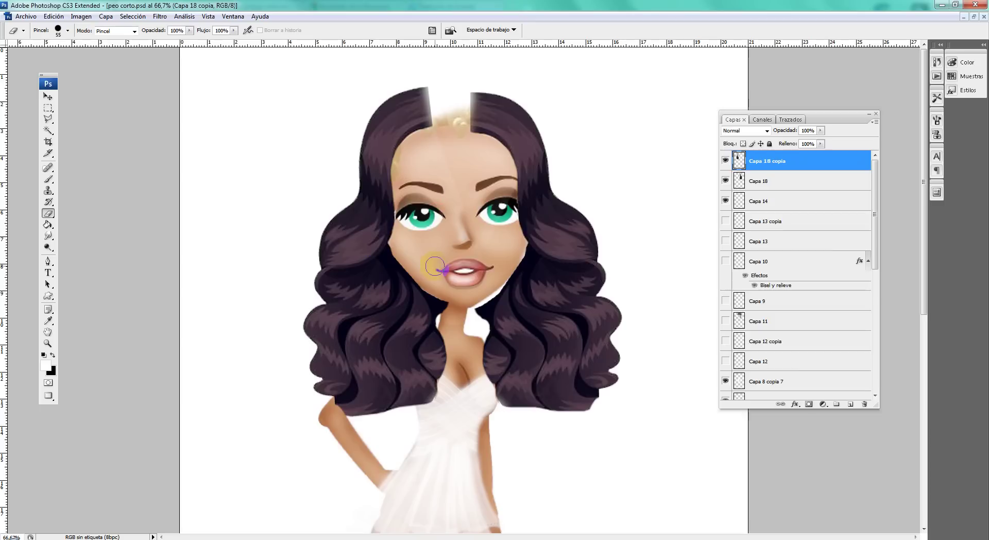
{"action": "right_click", "coordinate": [465, 299]}
{"action": "left_click", "coordinate": [531, 392]}
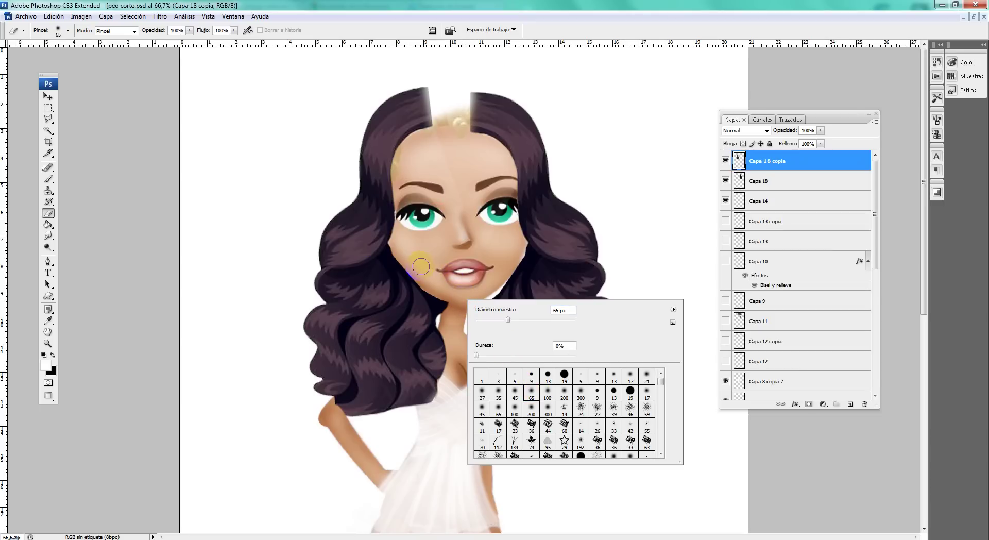
{"action": "left_click_drag", "start_coordinate": [401, 250], "coordinate": [411, 269]}
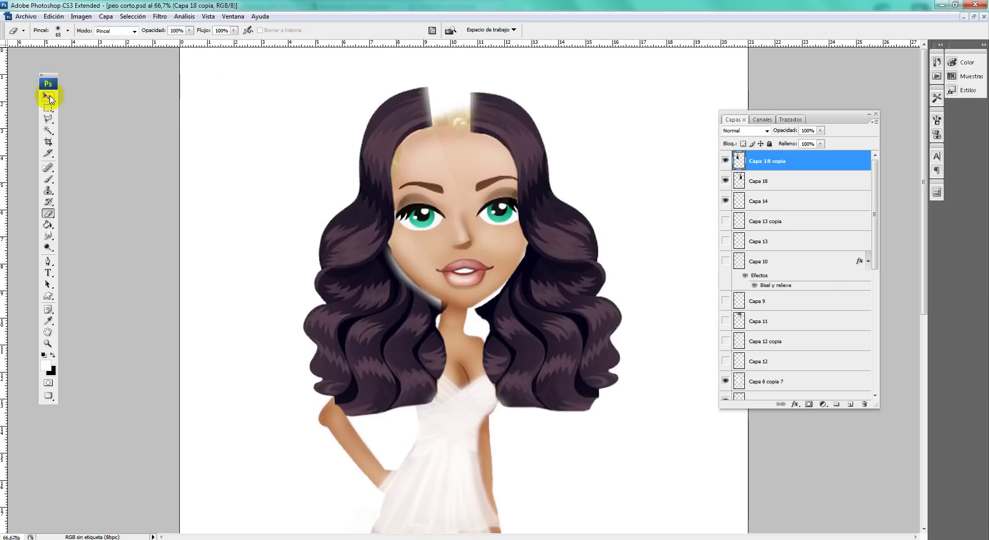
{"action": "left_click", "coordinate": [48, 97]}
Select Capa 18 and nudge the right-side hair slightly up and left.
{"action": "right_click", "coordinate": [512, 113]}
{"action": "left_click", "coordinate": [518, 119]}
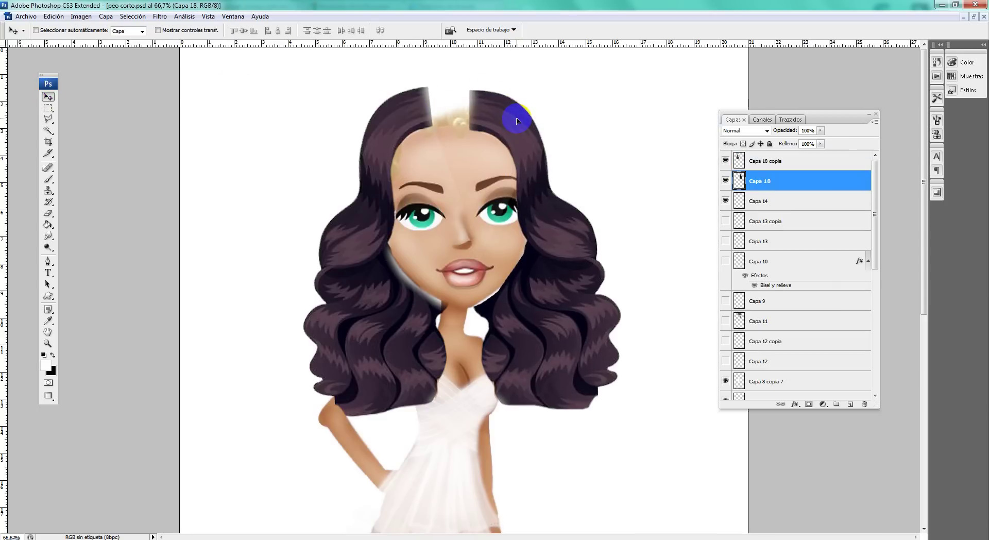
{"action": "left_click_drag", "start_coordinate": [517, 120], "coordinate": [515, 116]}
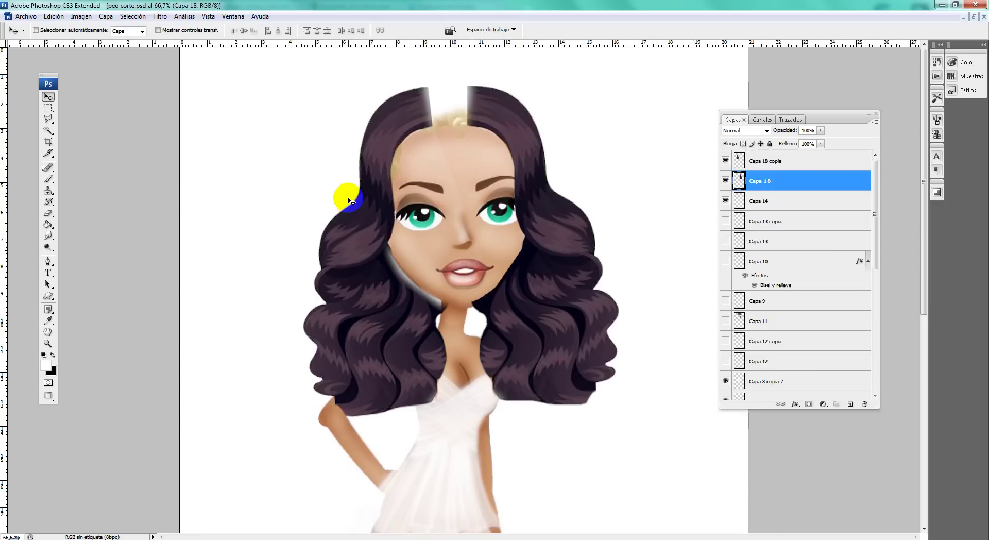
Warp the right hair's top up over the crown, then shift it slightly right and down.
{"action": "key", "text": "ctrl+t"}
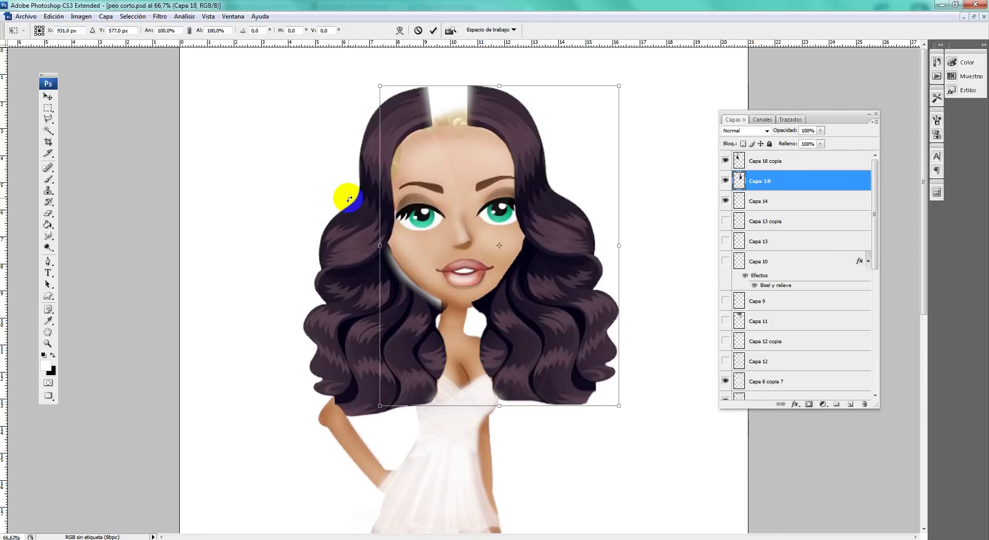
{"action": "right_click", "coordinate": [517, 134]}
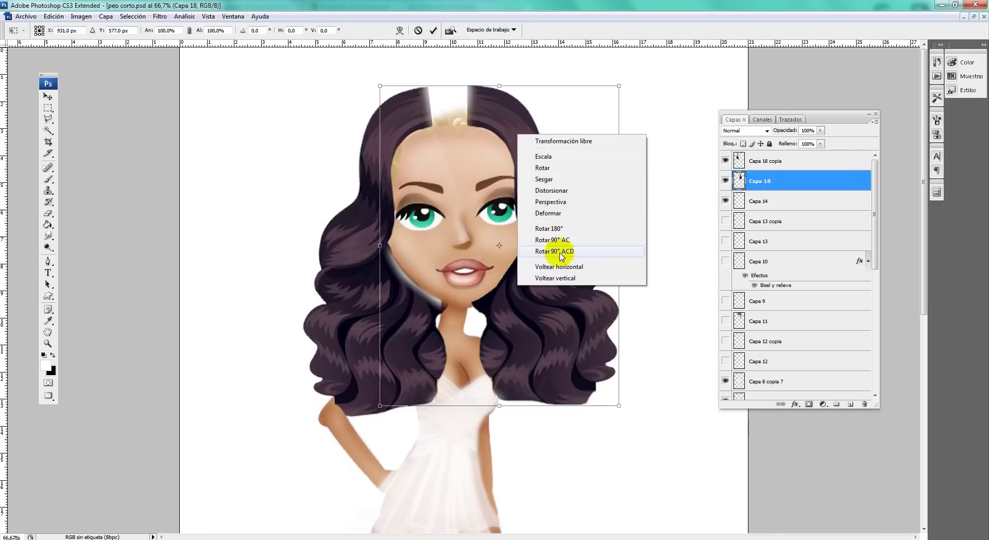
{"action": "left_click", "coordinate": [550, 212]}
{"action": "left_click_drag", "start_coordinate": [474, 98], "coordinate": [468, 132]}
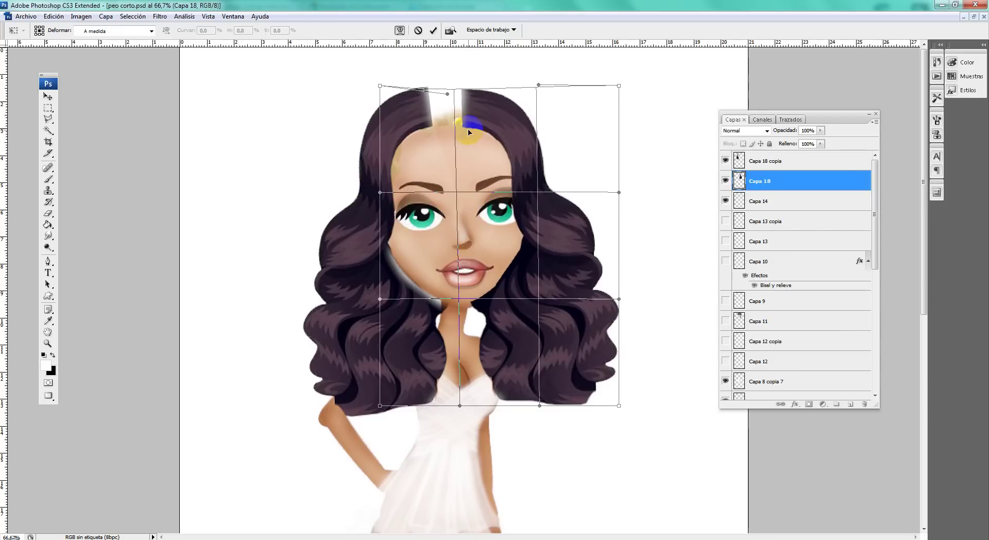
{"action": "left_click_drag", "start_coordinate": [537, 85], "coordinate": [503, 102]}
{"action": "left_click_drag", "start_coordinate": [382, 88], "coordinate": [420, 210]}
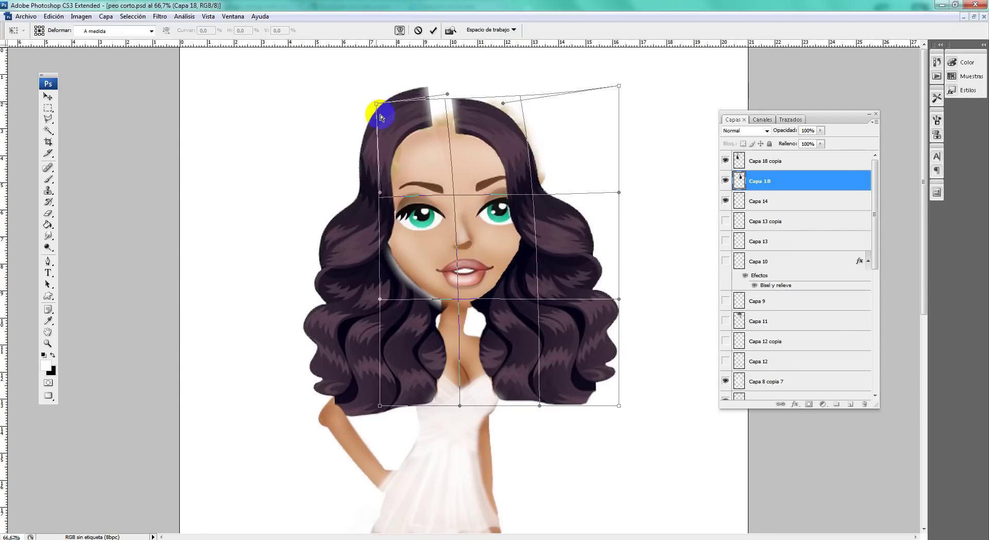
{"action": "key", "text": "ctrl+z"}
{"action": "double_click", "coordinate": [512, 132]}
{"action": "left_click_drag", "start_coordinate": [493, 135], "coordinate": [502, 147]}
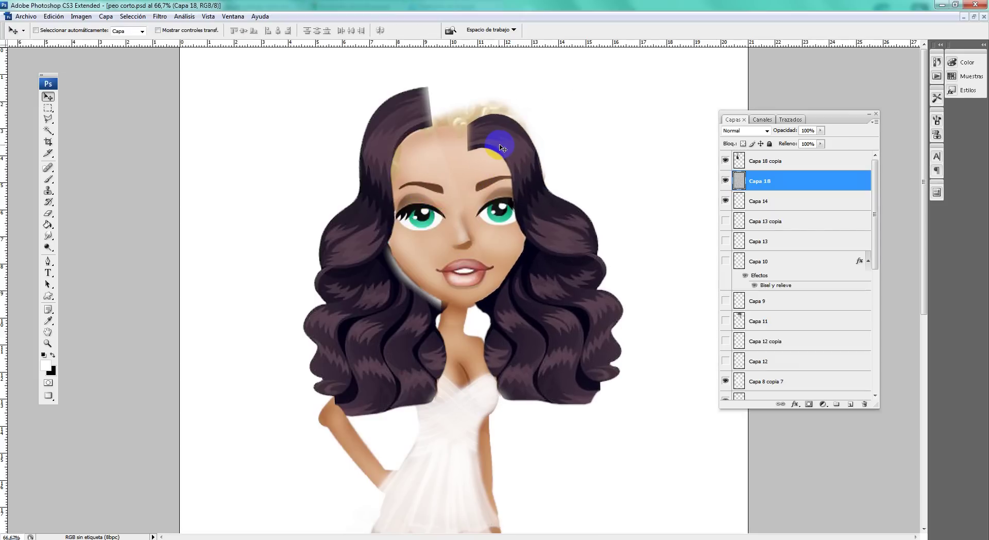
Duplicate the right hair as Capa 18 copia 2 below Capa 18, tilted about 7.6° and repositioned.
{"action": "left_click_drag", "start_coordinate": [507, 148], "coordinate": [512, 118]}
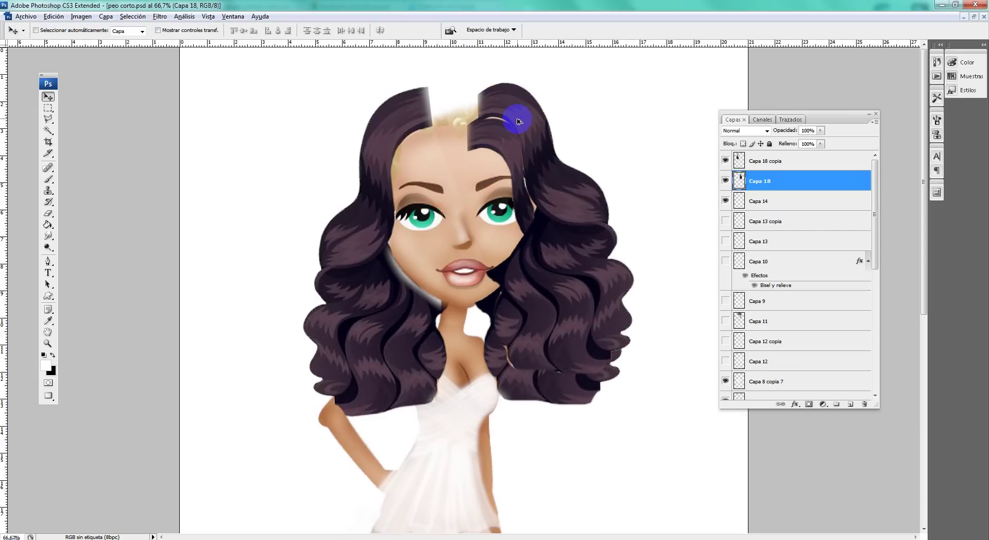
{"action": "left_click_drag", "start_coordinate": [768, 180], "coordinate": [783, 210]}
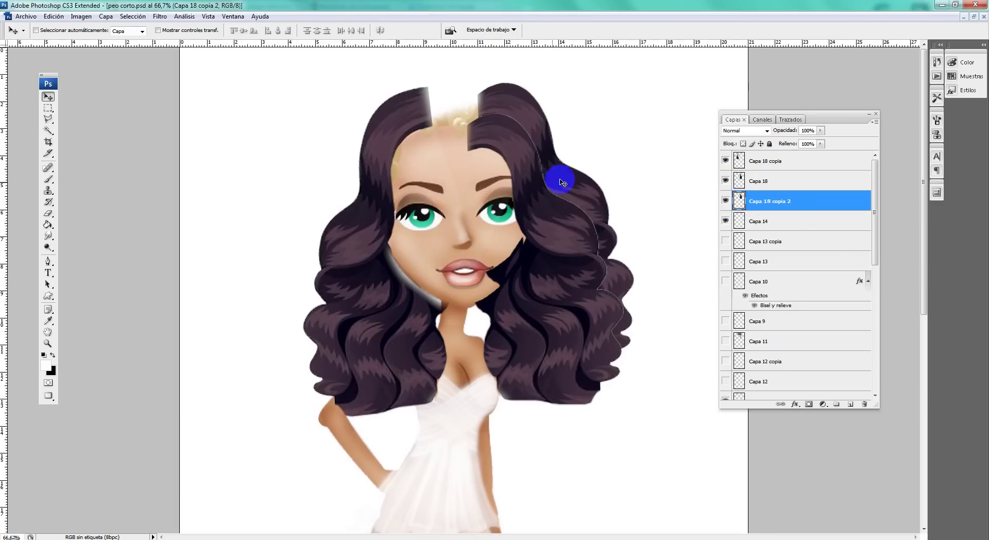
{"action": "key", "text": "ctrl+t"}
{"action": "left_click_drag", "start_coordinate": [651, 125], "coordinate": [641, 92]}
{"action": "left_click_drag", "start_coordinate": [527, 122], "coordinate": [519, 127]}
{"action": "key", "text": "Return"}
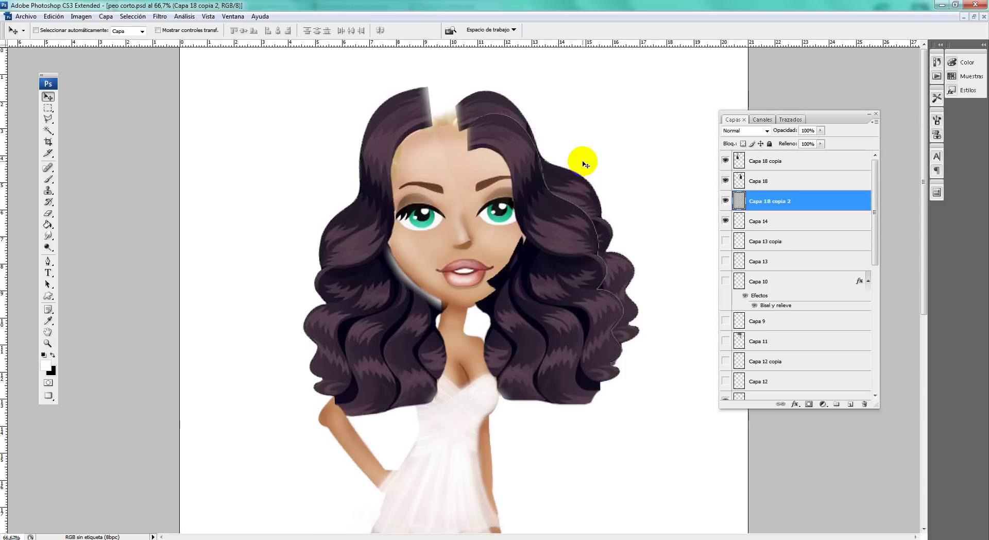
{"action": "left_click_drag", "start_coordinate": [591, 197], "coordinate": [586, 200]}
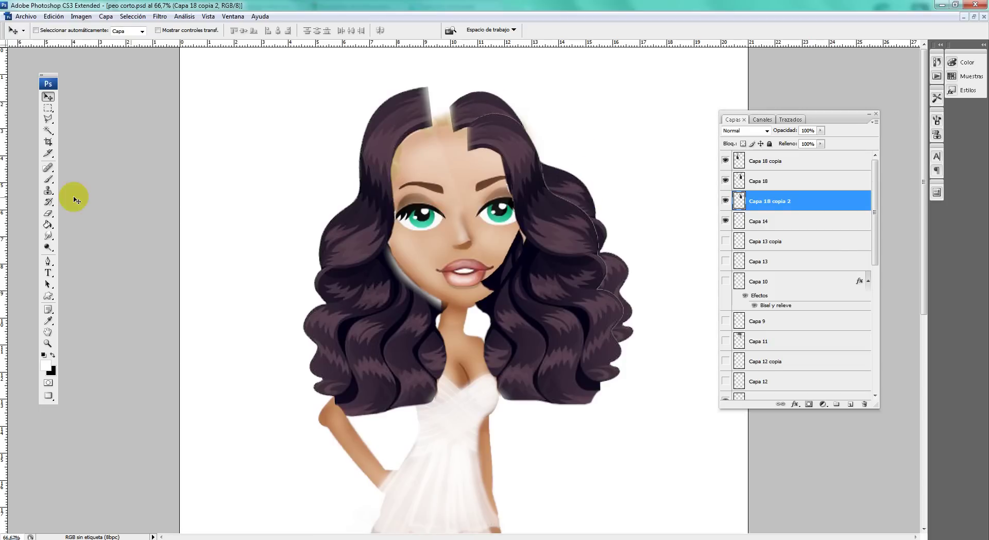
Erase stray hair beside the right eyebrow and face.
{"action": "left_click", "coordinate": [49, 213]}
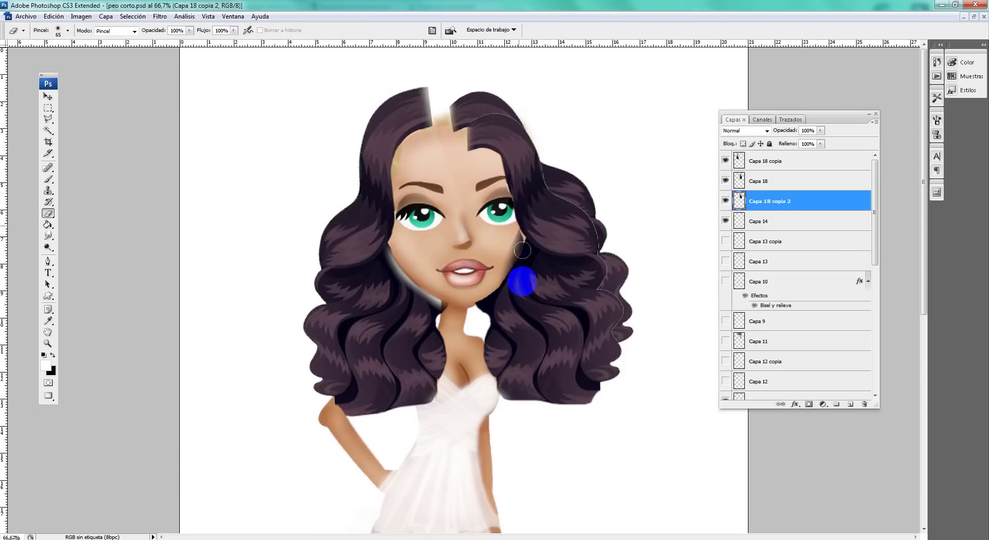
{"action": "left_click_drag", "start_coordinate": [504, 207], "coordinate": [503, 198]}
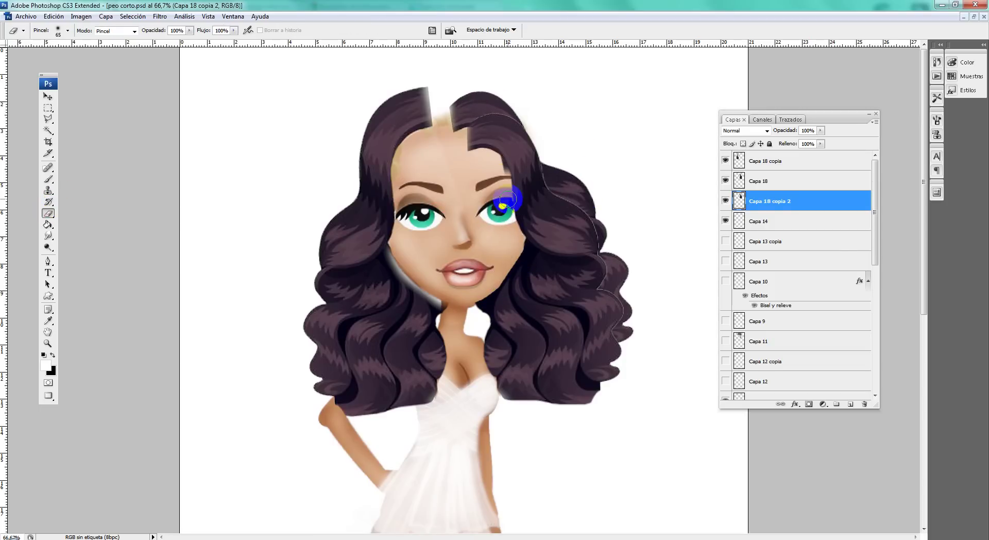
{"action": "left_click_drag", "start_coordinate": [502, 158], "coordinate": [510, 195]}
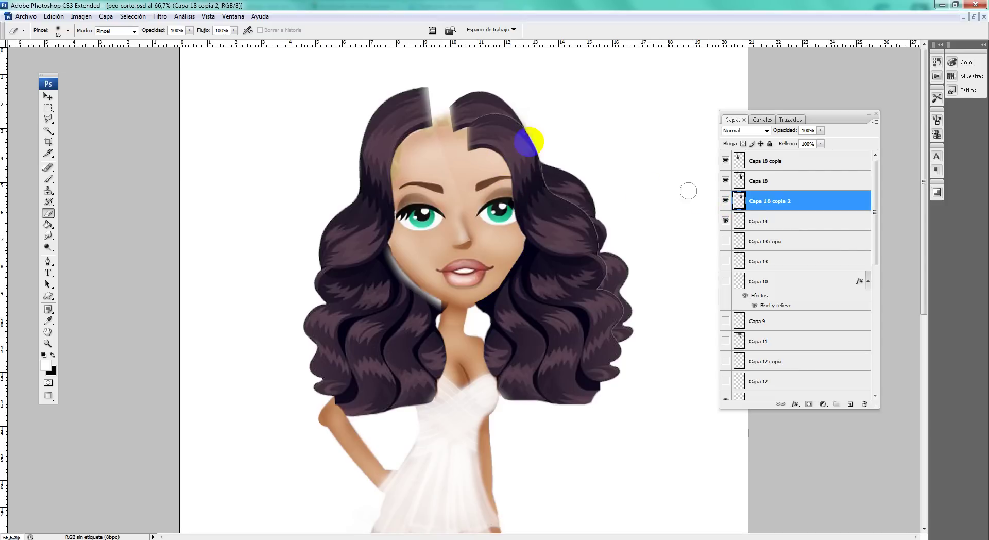
On Capa 18 copia, smudge the hair along the top-of-head part with a 47 px brush.
{"action": "left_click", "coordinate": [48, 97]}
{"action": "right_click", "coordinate": [405, 146]}
{"action": "left_click", "coordinate": [406, 141]}
{"action": "left_click", "coordinate": [48, 236]}
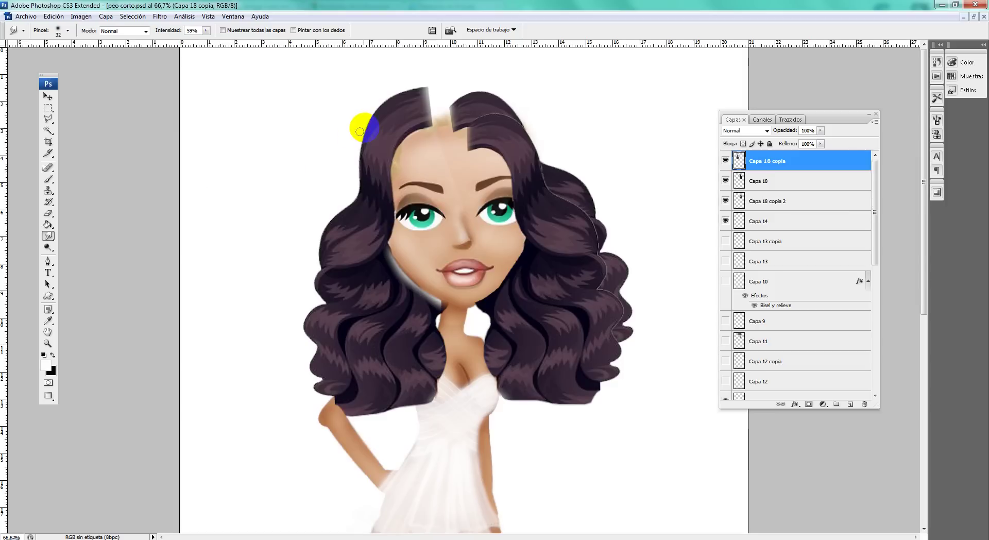
{"action": "right_click", "coordinate": [439, 133]}
{"action": "left_click_drag", "start_coordinate": [460, 146], "coordinate": [466, 145]}
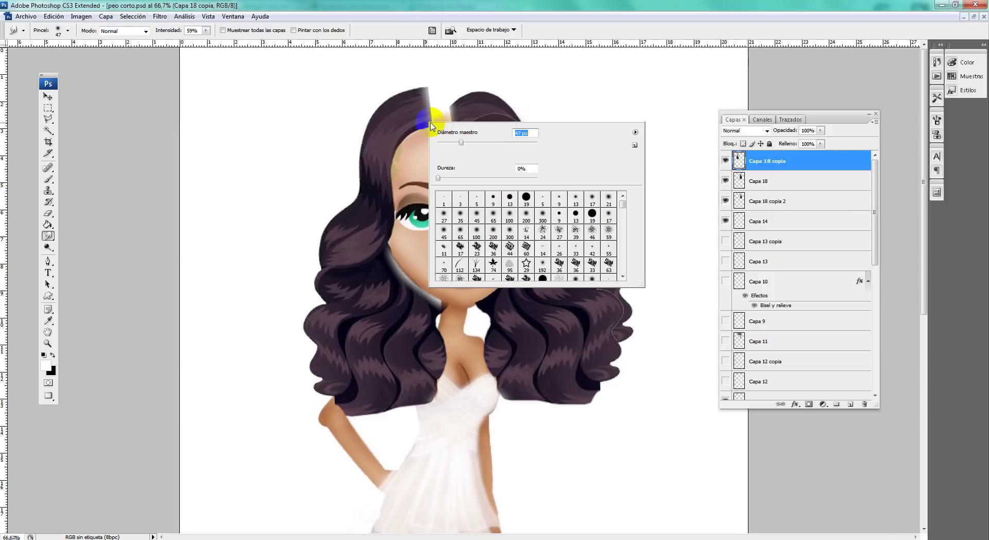
{"action": "left_click", "coordinate": [429, 118]}
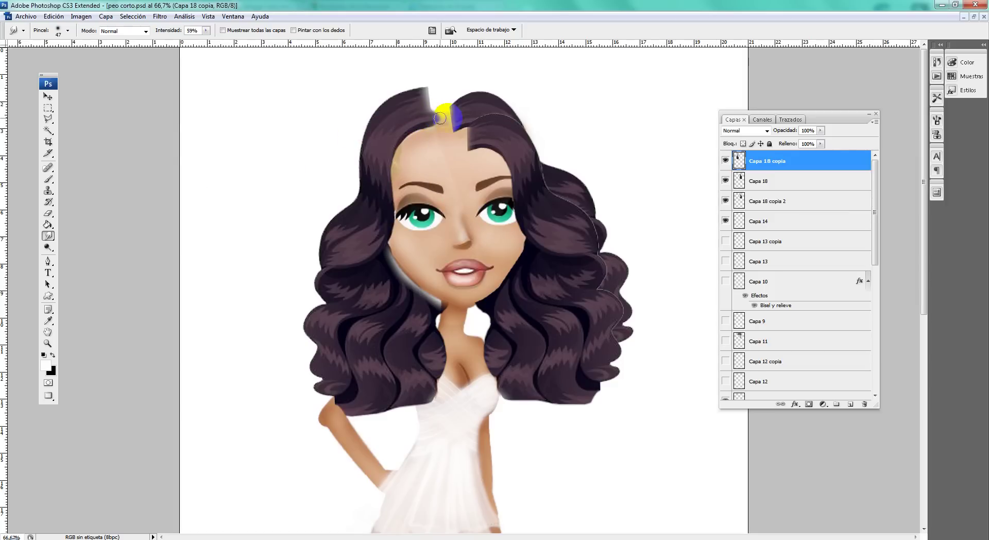
{"action": "mouse_move", "coordinate": [423, 110]}
{"action": "left_mouse_down"}
{"action": "mouse_move", "coordinate": [435, 93]}
{"action": "mouse_move", "coordinate": [453, 106]}
{"action": "left_mouse_up"}
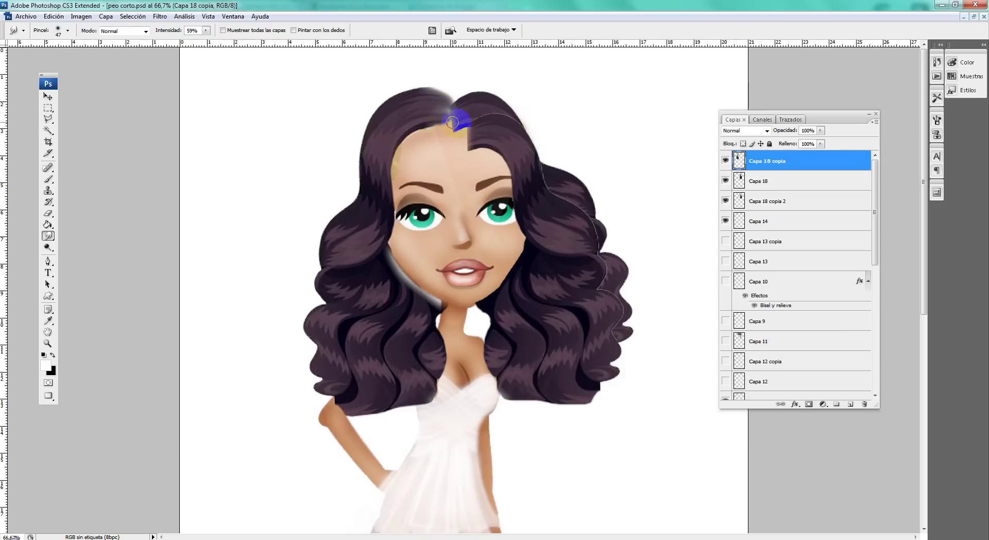
{"action": "mouse_move", "coordinate": [459, 126]}
{"action": "left_mouse_down"}
{"action": "mouse_move", "coordinate": [464, 111]}
{"action": "mouse_move", "coordinate": [420, 100]}
{"action": "mouse_move", "coordinate": [453, 105]}
{"action": "left_mouse_up"}
Select Capa 18 and move the right hair right and down.
{"action": "left_click", "coordinate": [48, 96]}
{"action": "right_click", "coordinate": [518, 152]}
{"action": "left_click", "coordinate": [521, 154]}
{"action": "left_click_drag", "start_coordinate": [529, 155], "coordinate": [614, 210]}
On Capa 18 copia 2, smudge the hair down onto the forehead.
{"action": "right_click", "coordinate": [522, 138]}
{"action": "left_click", "coordinate": [524, 136]}
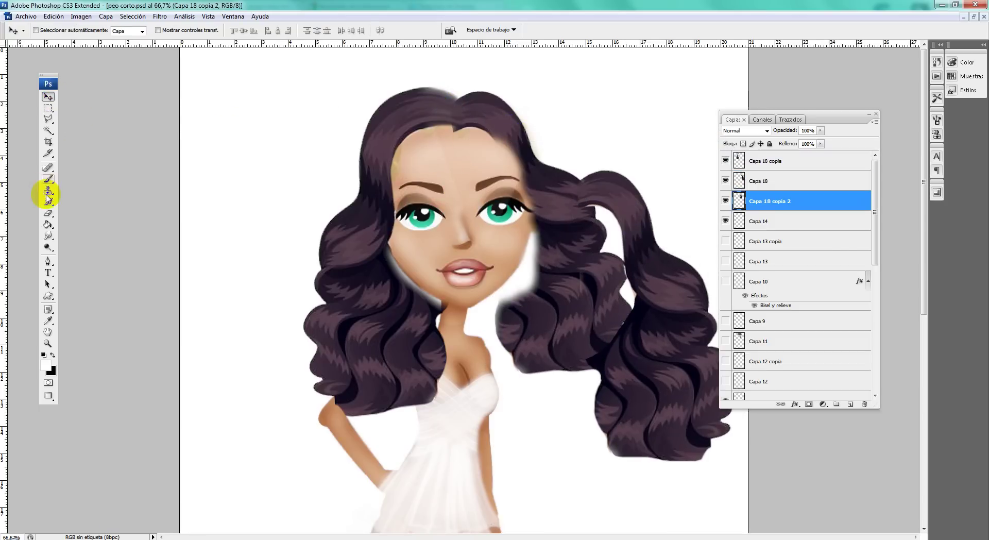
{"action": "left_click", "coordinate": [49, 236]}
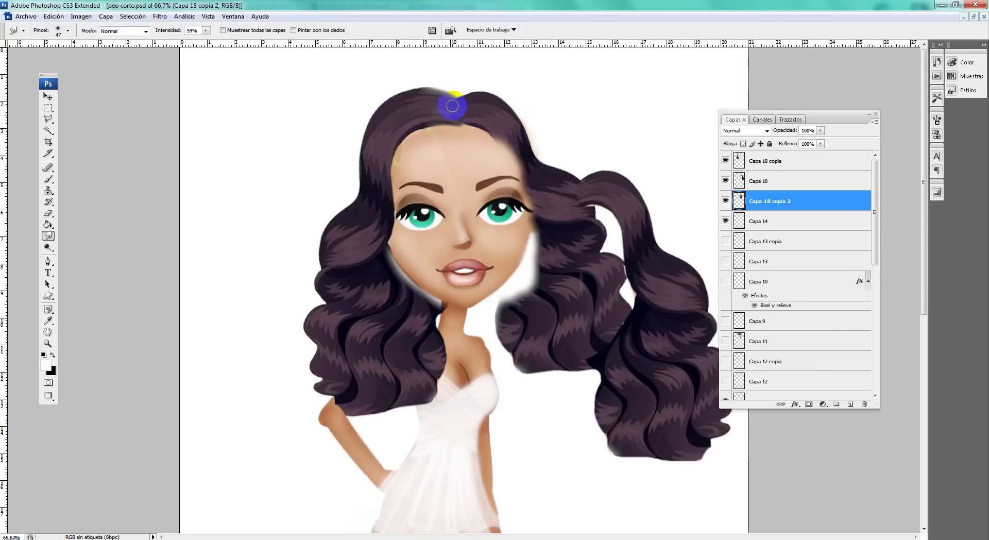
{"action": "mouse_move", "coordinate": [454, 109]}
{"action": "left_mouse_down"}
{"action": "mouse_move", "coordinate": [474, 136]}
{"action": "mouse_move", "coordinate": [529, 165]}
{"action": "mouse_move", "coordinate": [522, 186]}
{"action": "left_mouse_up"}
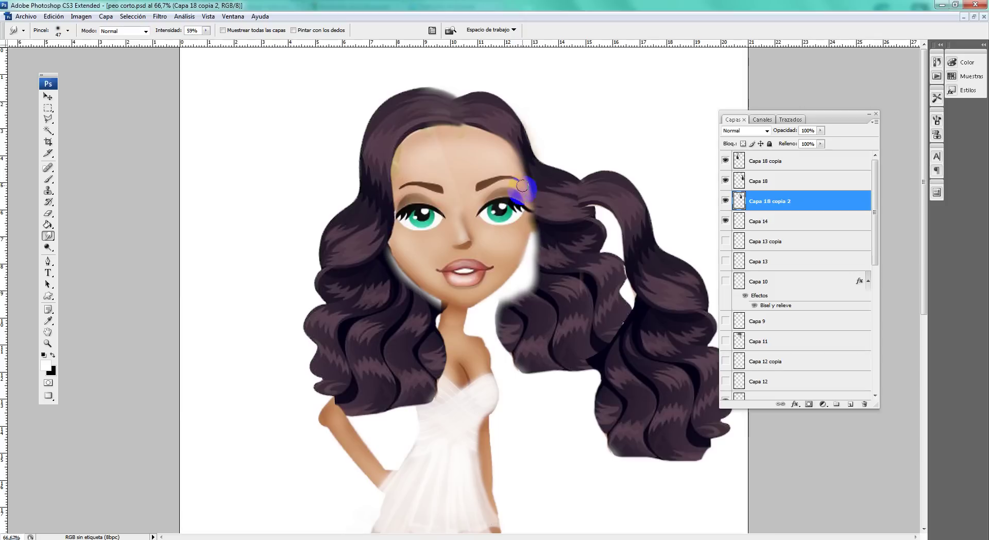
Drag the hair back up-left toward the face and reselect Capa 18.
{"action": "left_click", "coordinate": [47, 97]}
{"action": "mouse_move", "coordinate": [574, 239]}
{"action": "left_mouse_down"}
{"action": "mouse_move", "coordinate": [642, 238]}
{"action": "mouse_move", "coordinate": [524, 185]}
{"action": "left_mouse_up"}
{"action": "right_click", "coordinate": [641, 238]}
{"action": "left_click", "coordinate": [659, 245]}
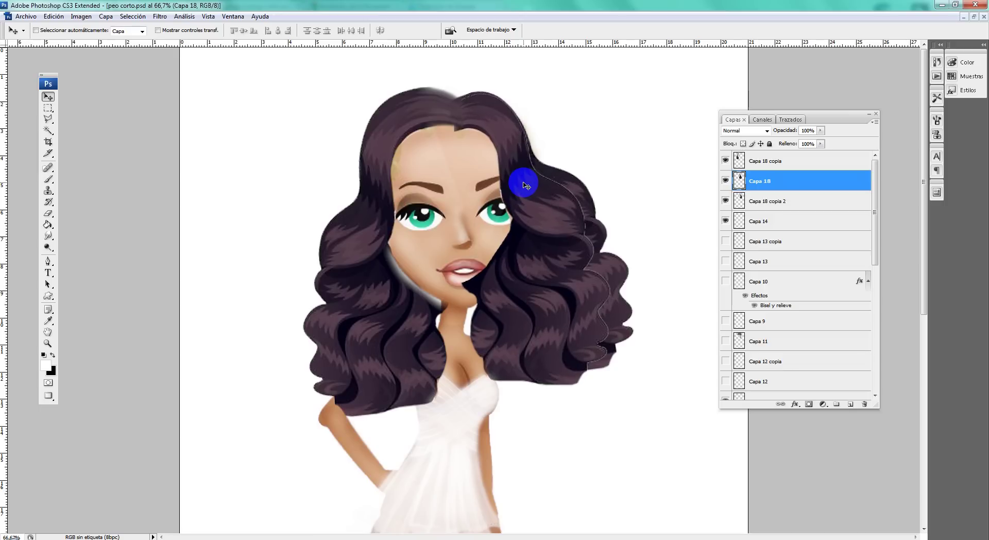
Rotate Capa 18's right hair about 14.8° clockwise, shift it up slightly, and commit.
{"action": "key", "text": "ctrl+t"}
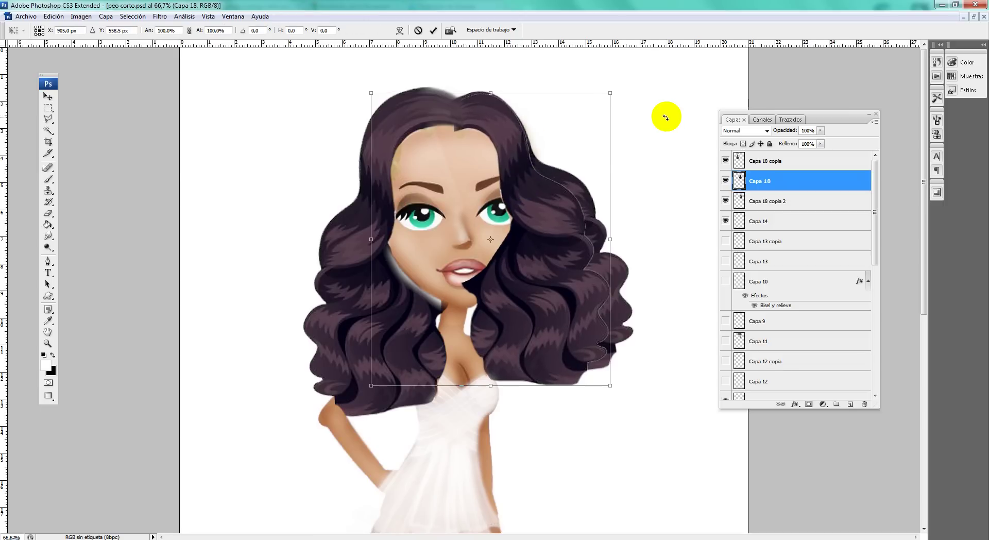
{"action": "left_click_drag", "start_coordinate": [663, 115], "coordinate": [673, 145]}
{"action": "mouse_move", "coordinate": [578, 177]}
{"action": "left_mouse_down"}
{"action": "mouse_move", "coordinate": [579, 254]}
{"action": "mouse_move", "coordinate": [571, 249]}
{"action": "left_mouse_up"}
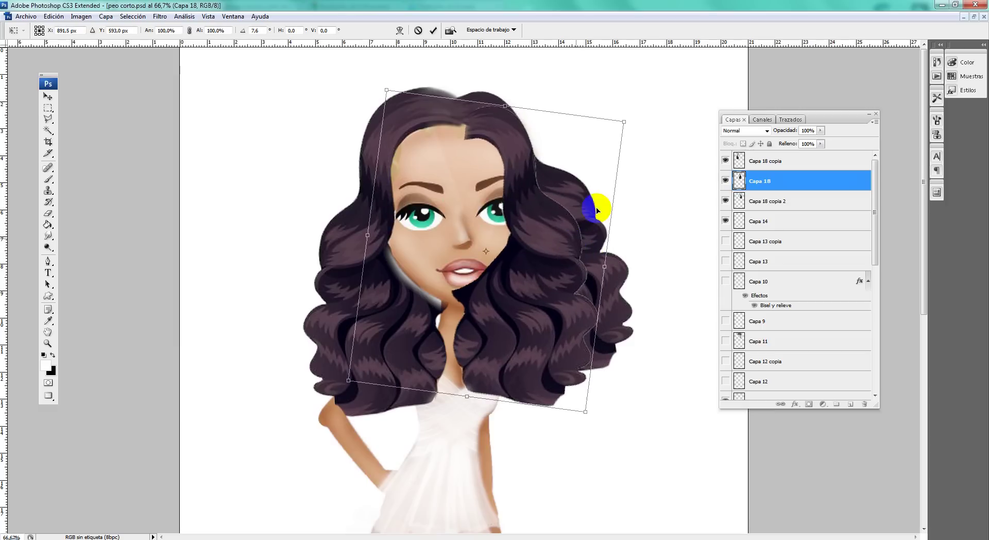
{"action": "left_click_drag", "start_coordinate": [662, 106], "coordinate": [650, 154]}
{"action": "left_click_drag", "start_coordinate": [521, 181], "coordinate": [518, 157]}
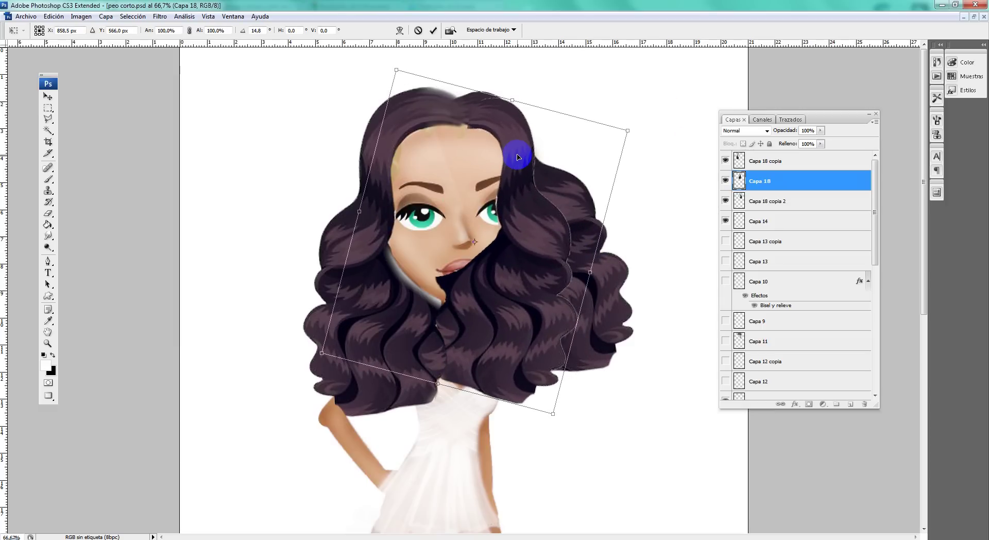
{"action": "key", "text": "Return"}
Erase the rotated hair off the nose, mouth, right eye, eyebrow and forehead.
{"action": "left_click", "coordinate": [48, 224]}
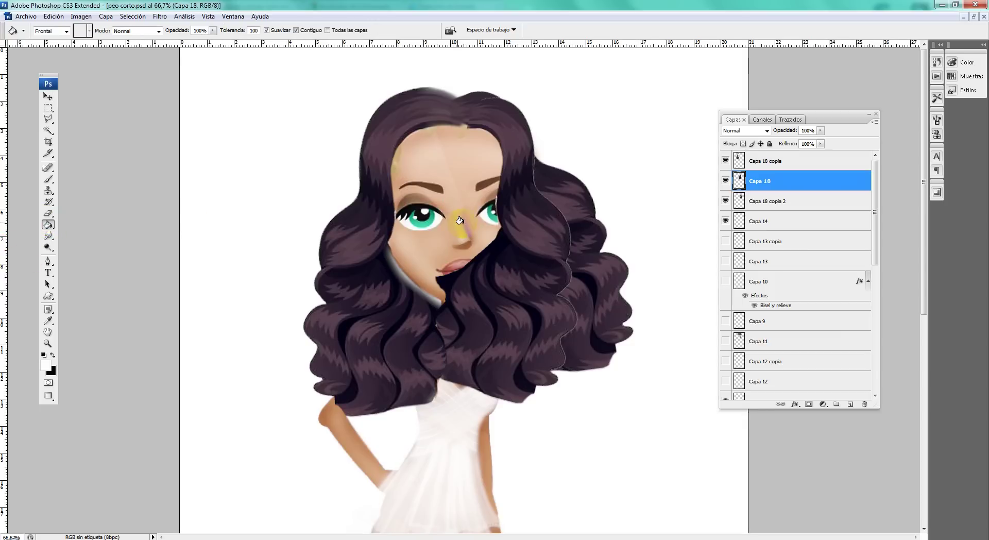
{"action": "left_click", "coordinate": [48, 213]}
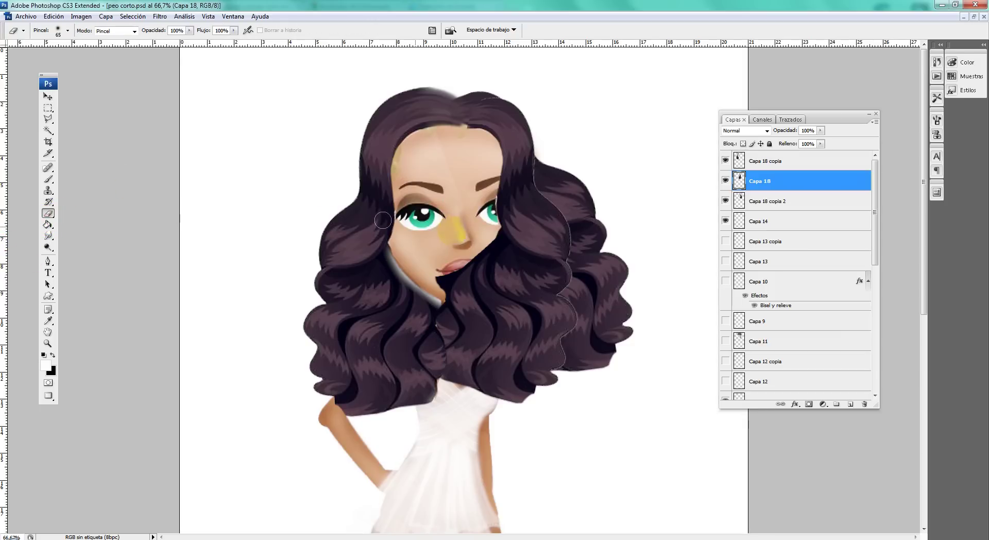
{"action": "mouse_move", "coordinate": [486, 240]}
{"action": "left_mouse_down"}
{"action": "mouse_move", "coordinate": [443, 279]}
{"action": "mouse_move", "coordinate": [457, 267]}
{"action": "mouse_move", "coordinate": [466, 273]}
{"action": "left_mouse_up"}
{"action": "mouse_move", "coordinate": [483, 214]}
{"action": "left_mouse_down"}
{"action": "mouse_move", "coordinate": [464, 265]}
{"action": "mouse_move", "coordinate": [477, 286]}
{"action": "left_mouse_up"}
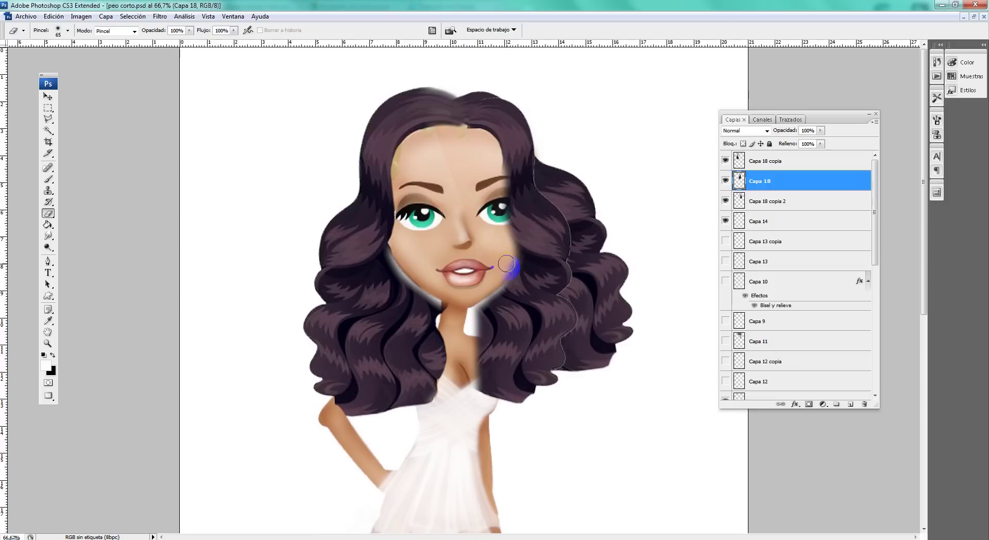
{"action": "left_click_drag", "start_coordinate": [501, 219], "coordinate": [485, 169]}
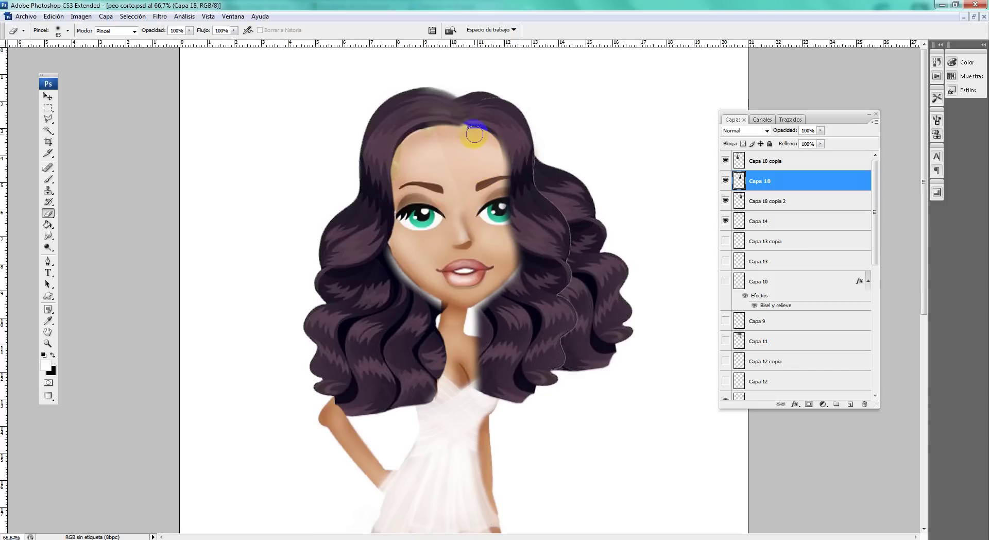
{"action": "left_click_drag", "start_coordinate": [466, 130], "coordinate": [497, 214]}
Check the layers under the hair, then erase hair at the face's top right.
{"action": "left_click", "coordinate": [541, 210]}
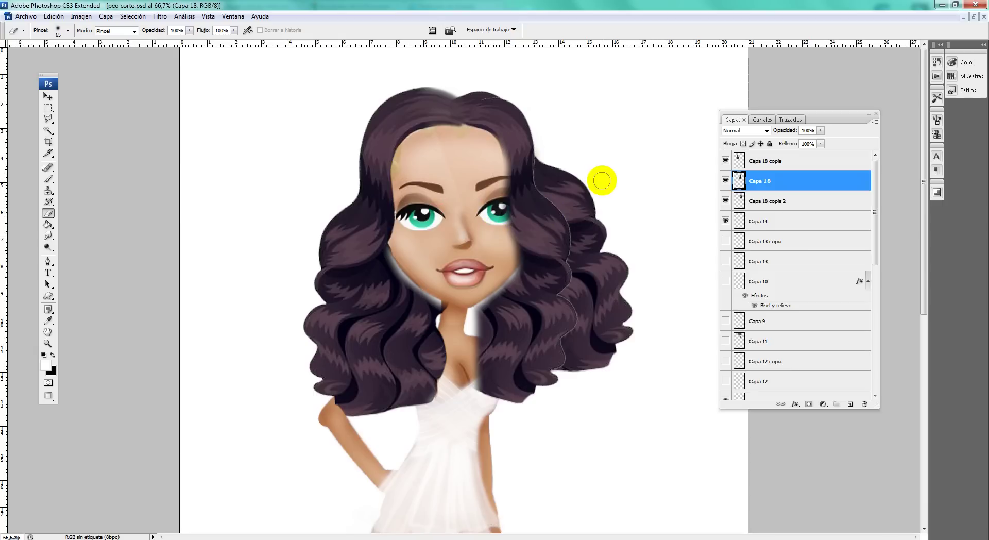
{"action": "left_click", "coordinate": [48, 96]}
{"action": "right_click", "coordinate": [548, 273]}
{"action": "left_click", "coordinate": [553, 281]}
{"action": "left_click", "coordinate": [47, 213]}
{"action": "left_click_drag", "start_coordinate": [522, 210], "coordinate": [539, 174]}
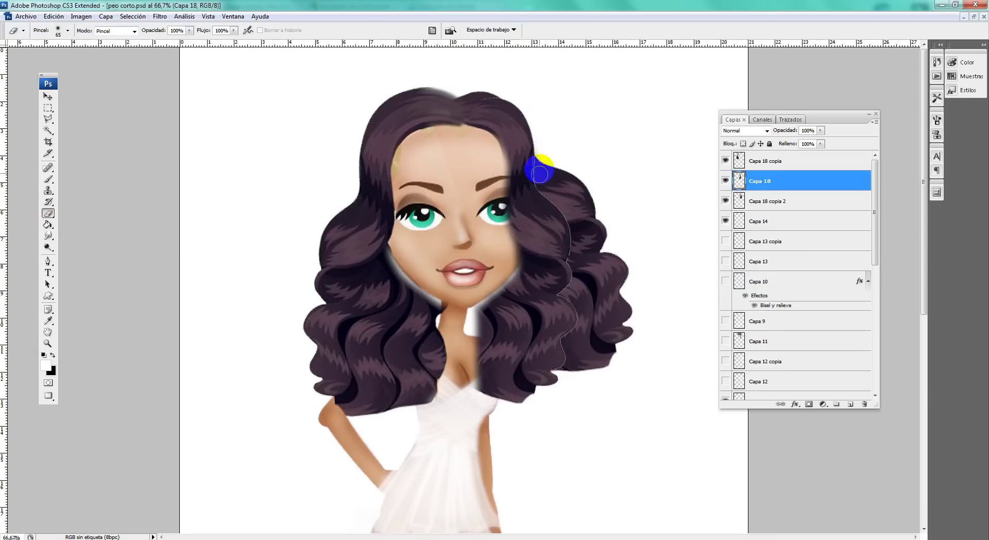
At 66% eraser flow, lightly erase along the right-side hair seam.
{"action": "left_click", "coordinate": [234, 31]}
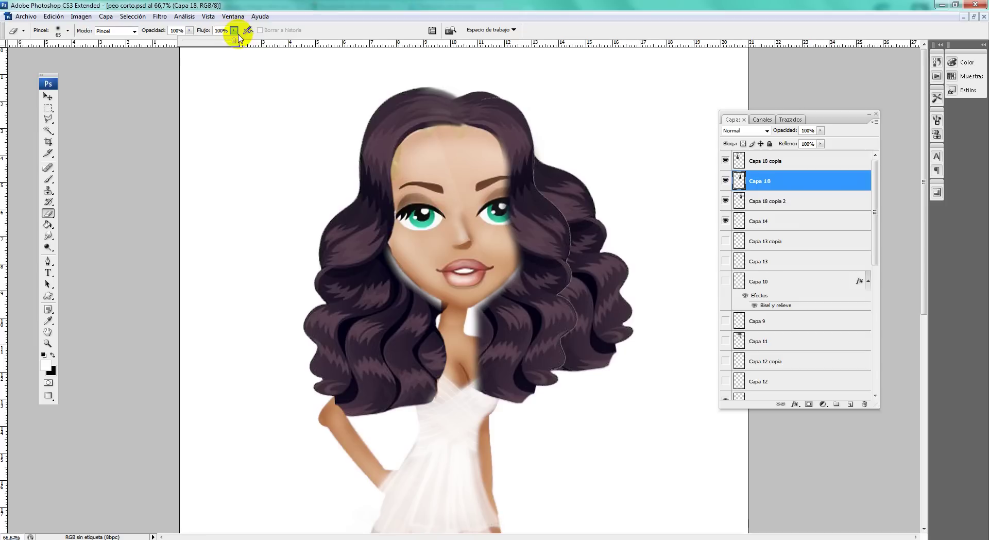
{"action": "right_click", "coordinate": [635, 236]}
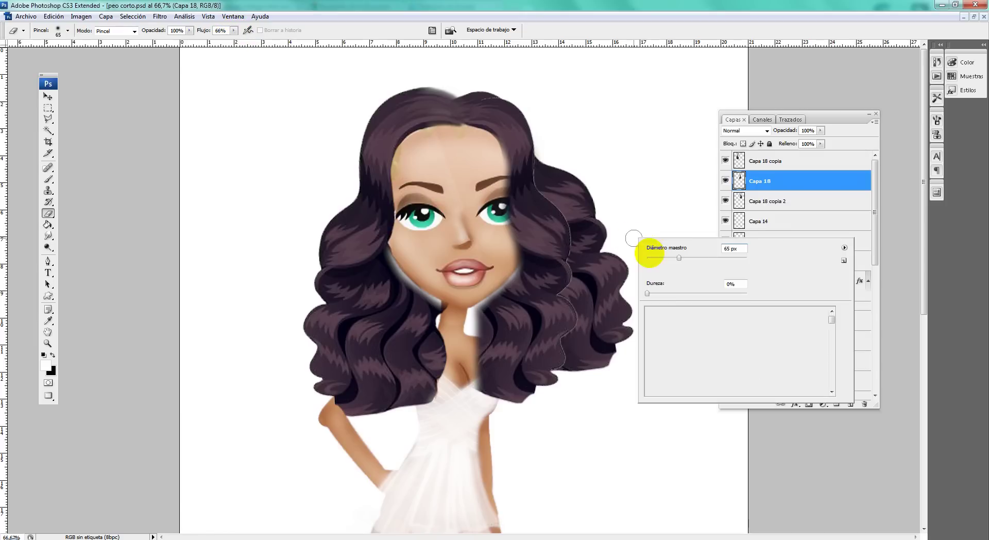
{"action": "left_click", "coordinate": [541, 170]}
{"action": "mouse_move", "coordinate": [551, 195]}
{"action": "left_mouse_down"}
{"action": "mouse_move", "coordinate": [570, 220]}
{"action": "mouse_move", "coordinate": [530, 180]}
{"action": "mouse_move", "coordinate": [575, 232]}
{"action": "mouse_move", "coordinate": [572, 325]}
{"action": "left_mouse_up"}
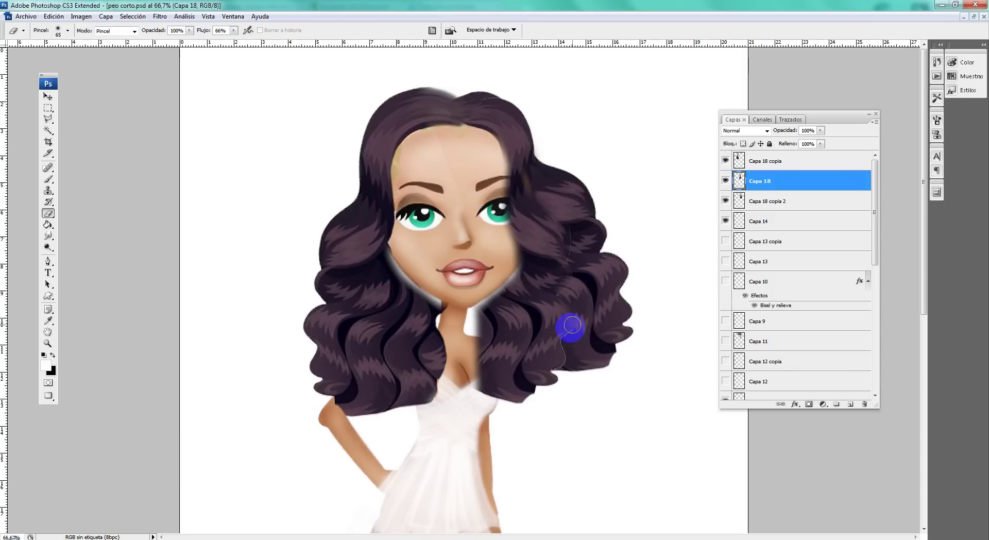
{"action": "mouse_move", "coordinate": [565, 365]}
{"action": "left_mouse_down"}
{"action": "mouse_move", "coordinate": [573, 332]}
{"action": "mouse_move", "coordinate": [564, 287]}
{"action": "mouse_move", "coordinate": [569, 216]}
{"action": "left_mouse_up"}
{"action": "left_click", "coordinate": [563, 238]}
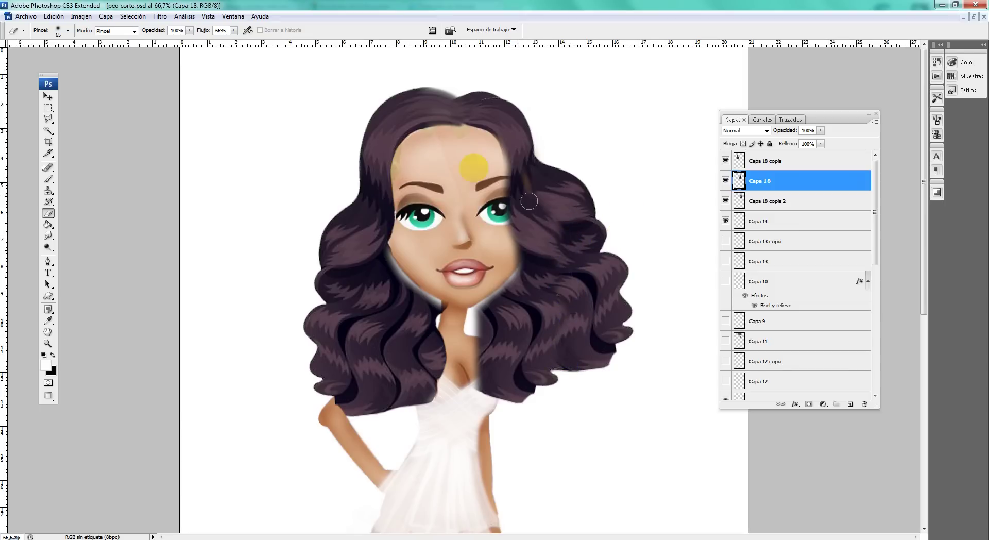
On Capa 18 copia, erase beside the neck and up along the hair seam.
{"action": "left_click", "coordinate": [45, 101]}
{"action": "right_click", "coordinate": [364, 357]}
{"action": "left_click", "coordinate": [391, 363]}
{"action": "left_click", "coordinate": [48, 212]}
{"action": "left_click", "coordinate": [446, 306]}
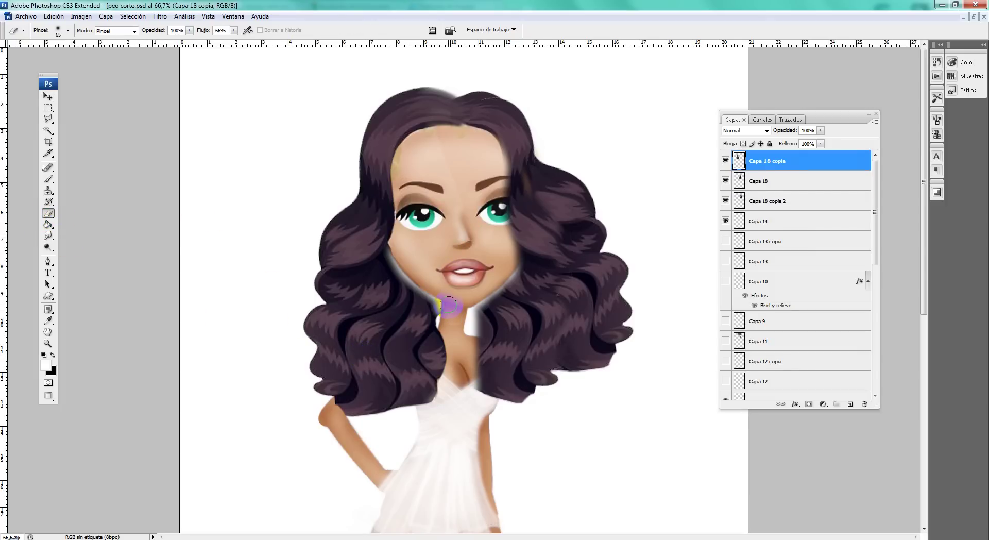
{"action": "left_click_drag", "start_coordinate": [449, 304], "coordinate": [536, 119]}
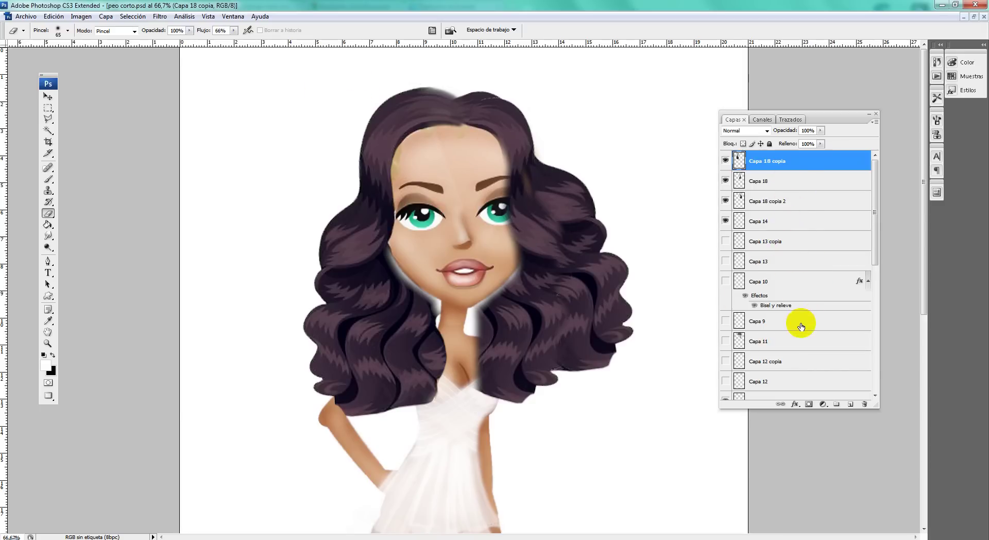
Create a new empty layer, Capa 19, above Capa 6.
{"action": "scroll", "coordinate": [791, 332], "scroll_direction": "down", "scroll_amount": 2}
{"action": "scroll", "coordinate": [791, 333], "scroll_direction": "down", "scroll_amount": 2}
{"action": "left_click", "coordinate": [791, 381]}
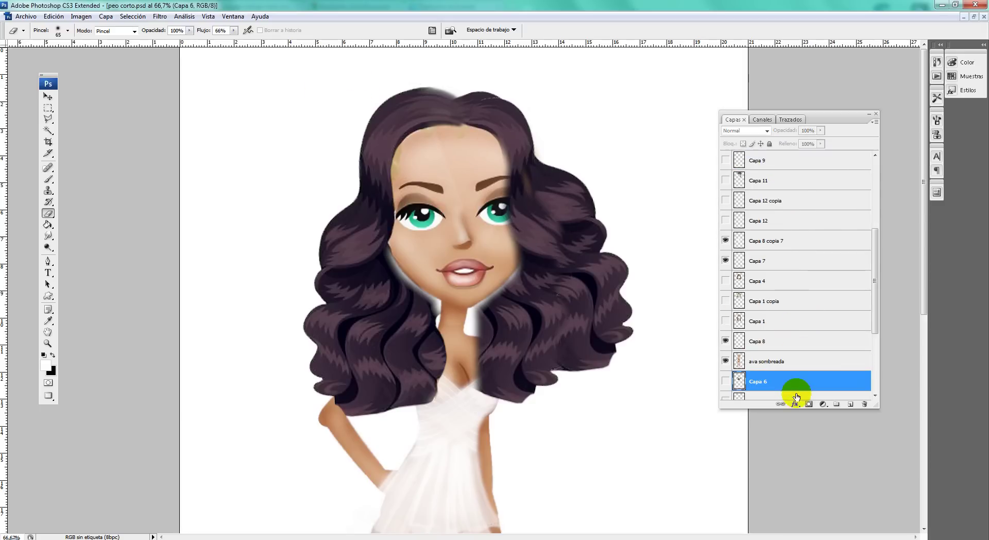
{"action": "left_click", "coordinate": [854, 406]}
Select the Capa 18 copia hair layer and hide it.
{"action": "left_click", "coordinate": [48, 96]}
{"action": "right_click", "coordinate": [364, 259]}
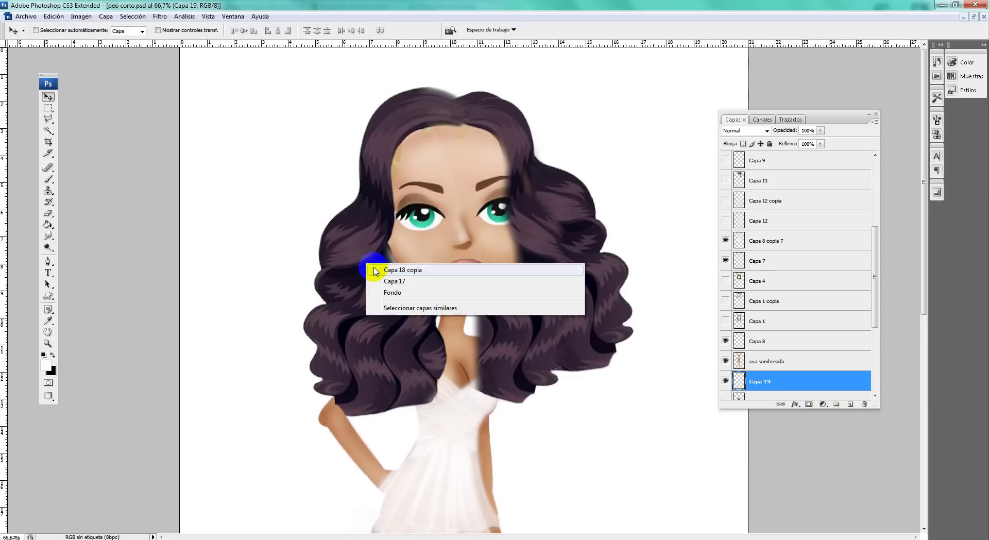
{"action": "left_click", "coordinate": [375, 267]}
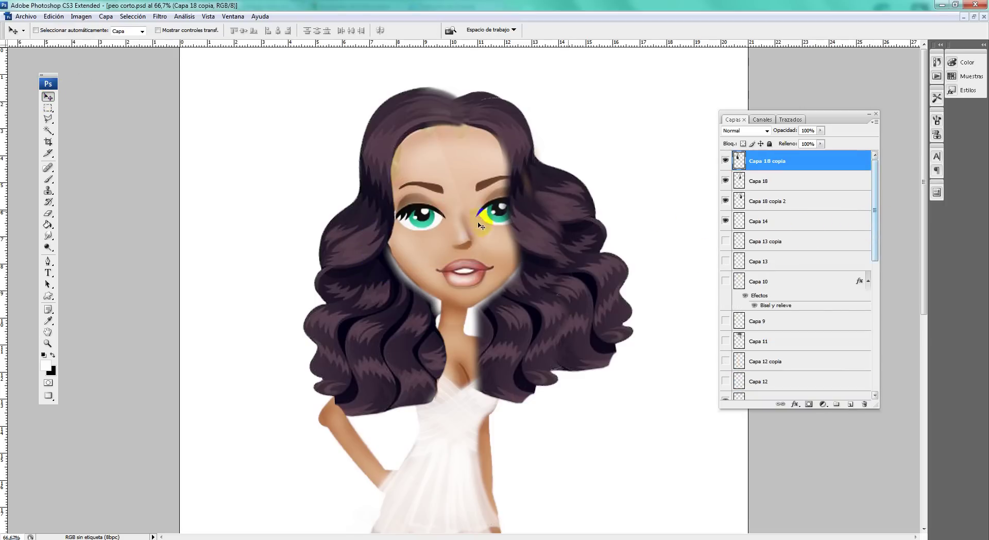
{"action": "left_click", "coordinate": [725, 161]}
{"action": "left_click_drag", "start_coordinate": [875, 247], "coordinate": [885, 322]}
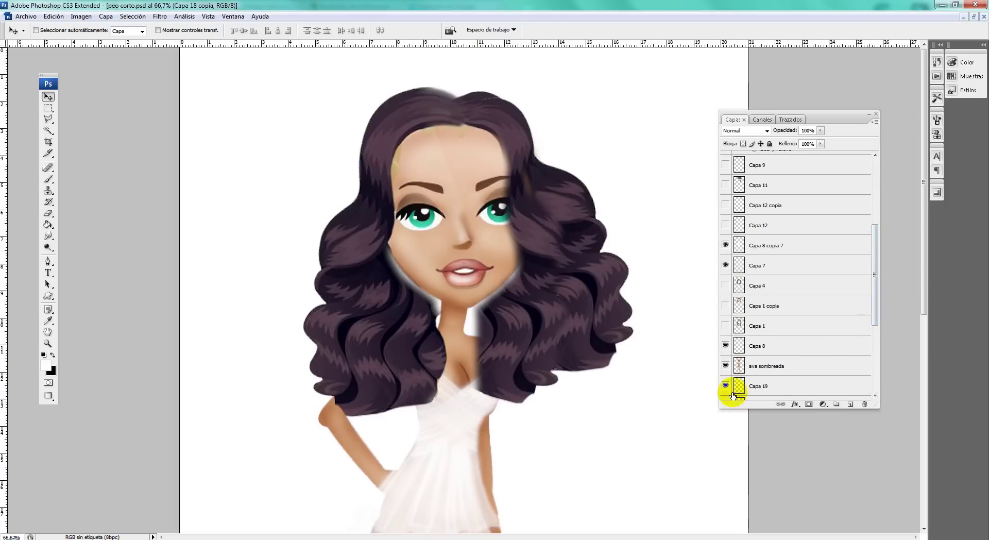
Sample the hair with the Clone Stamp using a soft 473 px brush.
{"action": "left_click", "coordinate": [48, 191]}
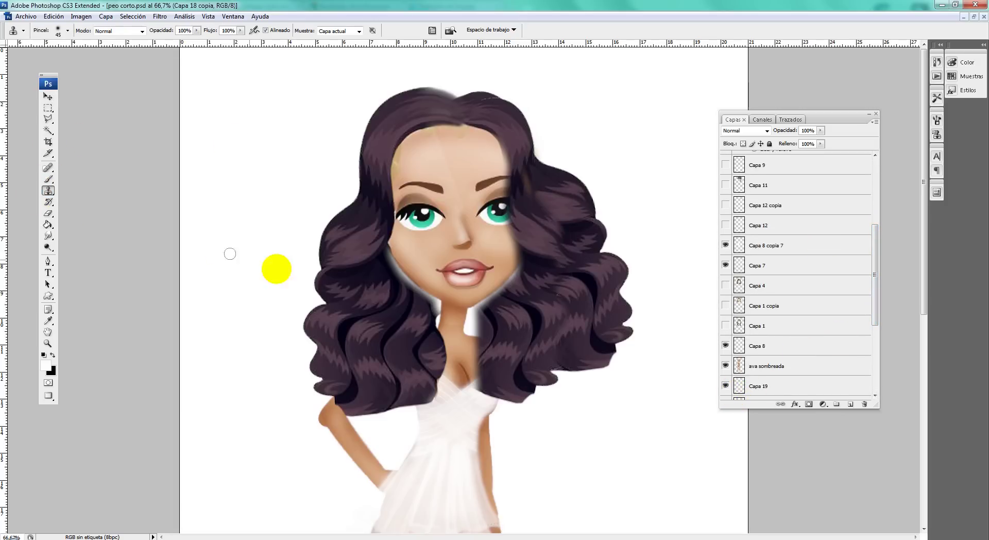
{"action": "left_click", "coordinate": [327, 280], "text": "alt"}
{"action": "right_click", "coordinate": [336, 331]}
{"action": "left_click", "coordinate": [425, 422]}
{"action": "left_click_drag", "start_coordinate": [405, 351], "coordinate": [442, 349]}
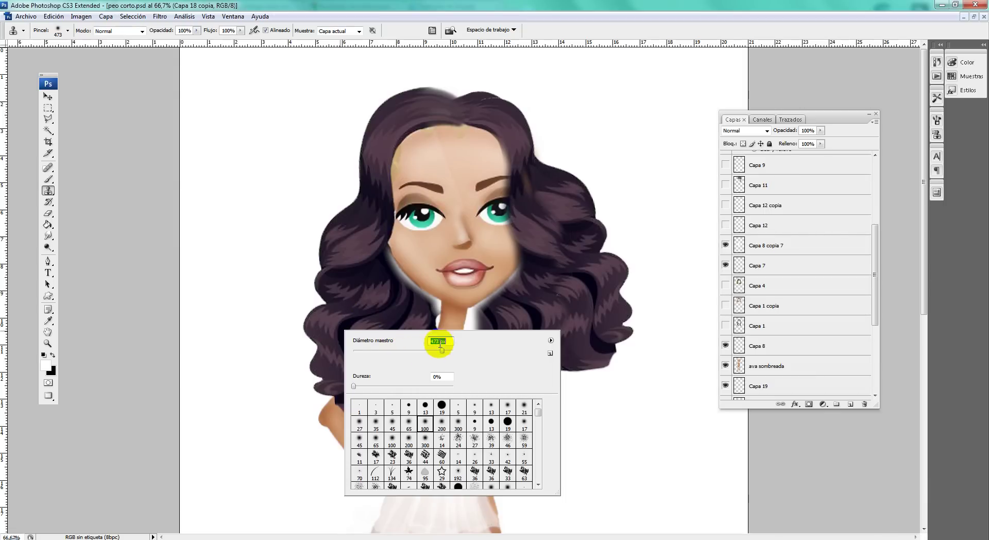
{"action": "key", "text": "Return"}
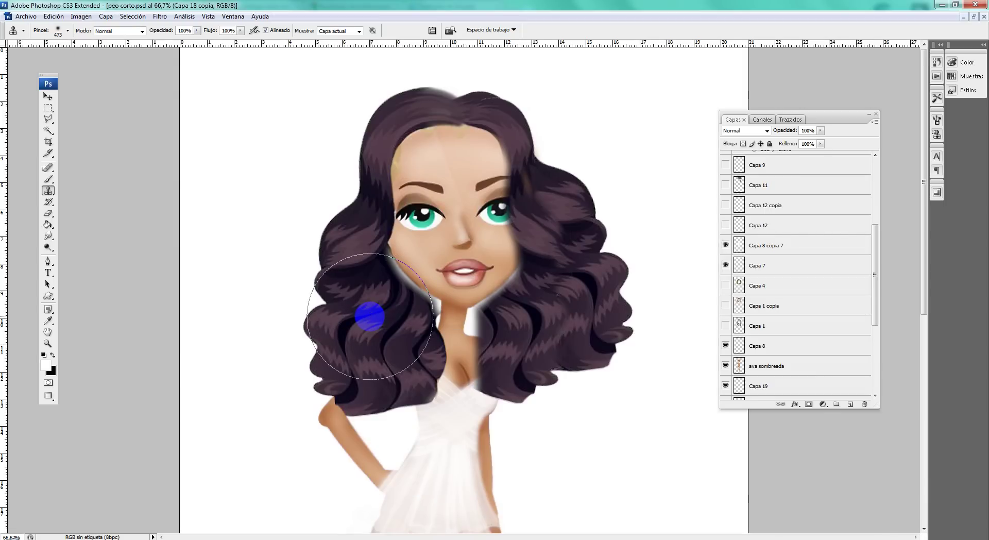
On Capa 19, clone hair down beside the left arm, then select Capa 18.
{"action": "left_click", "coordinate": [765, 391]}
{"action": "mouse_move", "coordinate": [386, 426]}
{"action": "left_mouse_down"}
{"action": "mouse_move", "coordinate": [456, 439]}
{"action": "mouse_move", "coordinate": [395, 446]}
{"action": "mouse_move", "coordinate": [412, 442]}
{"action": "left_mouse_up"}
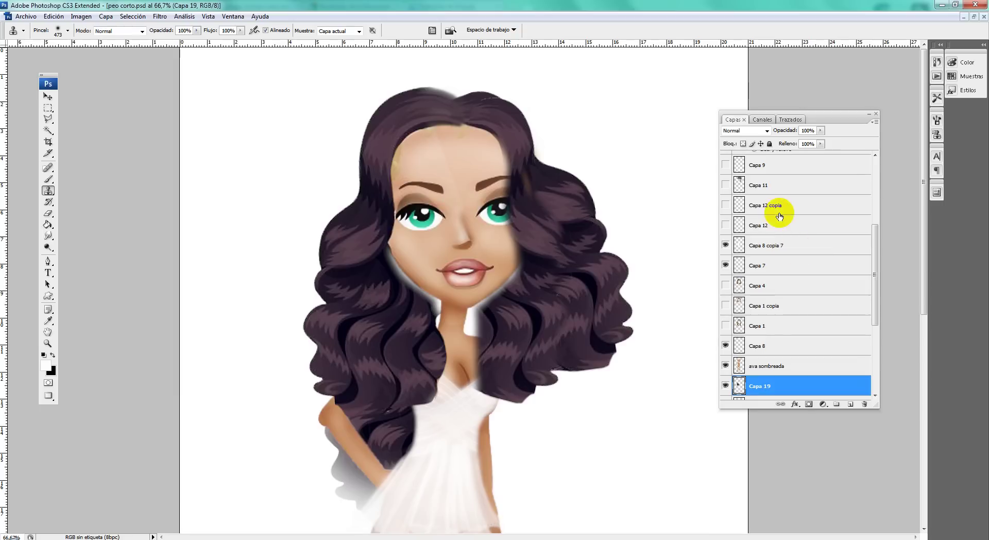
{"action": "left_click", "coordinate": [47, 98]}
{"action": "right_click", "coordinate": [549, 287]}
{"action": "left_click", "coordinate": [566, 297]}
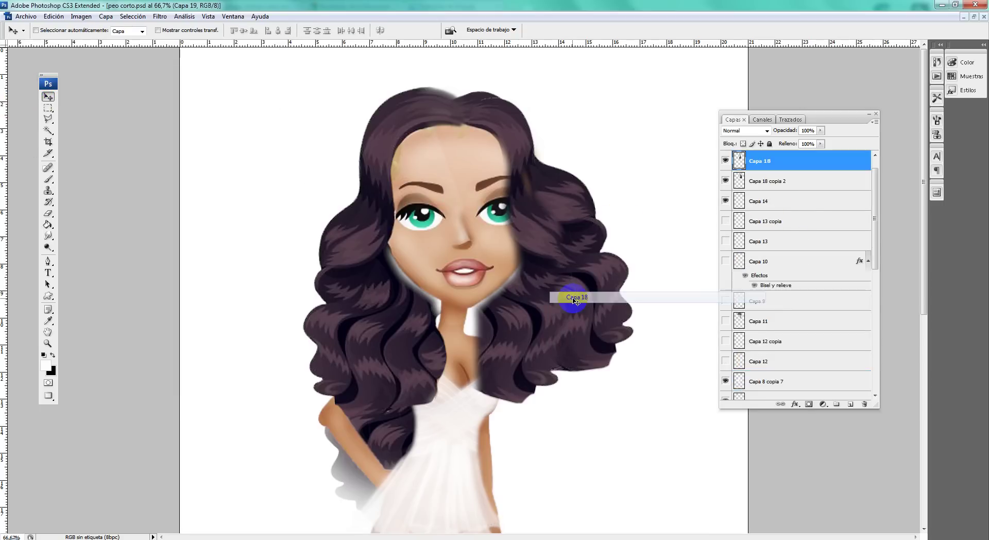
Sample the right-side hair and clone it onto Capa 19 down past the chest.
{"action": "left_click", "coordinate": [47, 190]}
{"action": "left_click", "coordinate": [558, 361], "text": "alt"}
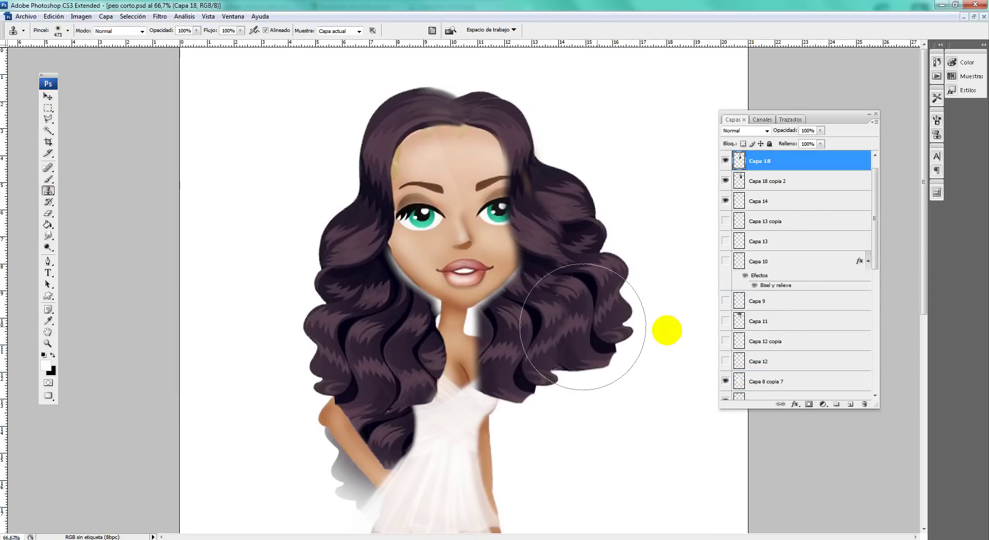
{"action": "mouse_move", "coordinate": [874, 265]}
{"action": "left_mouse_down"}
{"action": "mouse_move", "coordinate": [883, 337]}
{"action": "mouse_move", "coordinate": [841, 335]}
{"action": "left_mouse_up"}
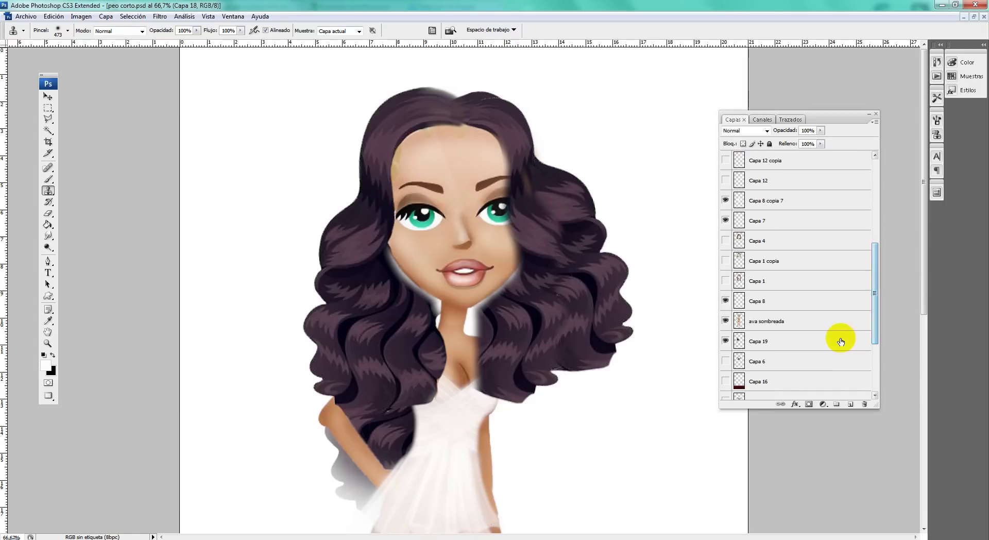
{"action": "left_click", "coordinate": [841, 340]}
{"action": "mouse_move", "coordinate": [515, 397]}
{"action": "left_mouse_down"}
{"action": "mouse_move", "coordinate": [497, 451]}
{"action": "mouse_move", "coordinate": [527, 380]}
{"action": "mouse_move", "coordinate": [496, 321]}
{"action": "mouse_move", "coordinate": [499, 275]}
{"action": "mouse_move", "coordinate": [502, 309]}
{"action": "left_mouse_up"}
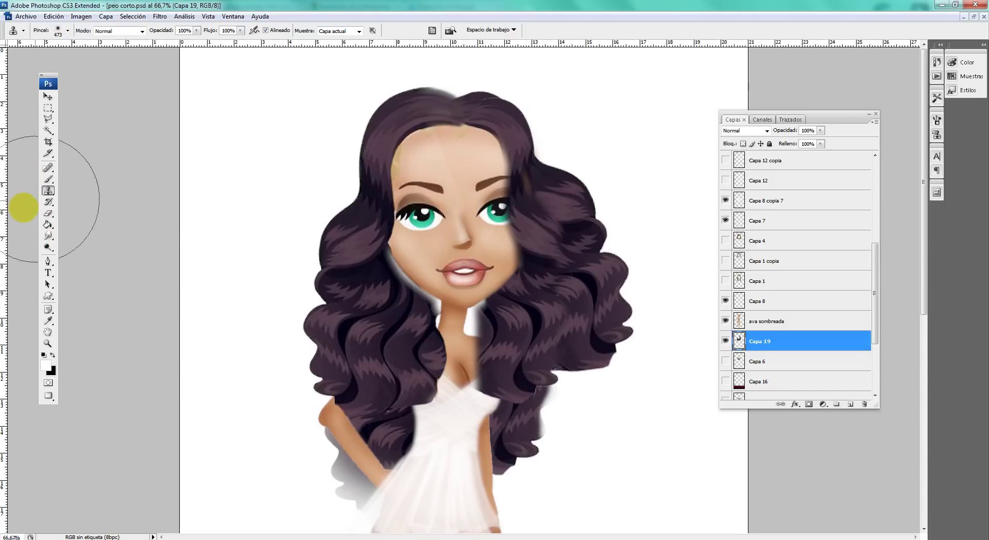
{"action": "left_click", "coordinate": [48, 179]}
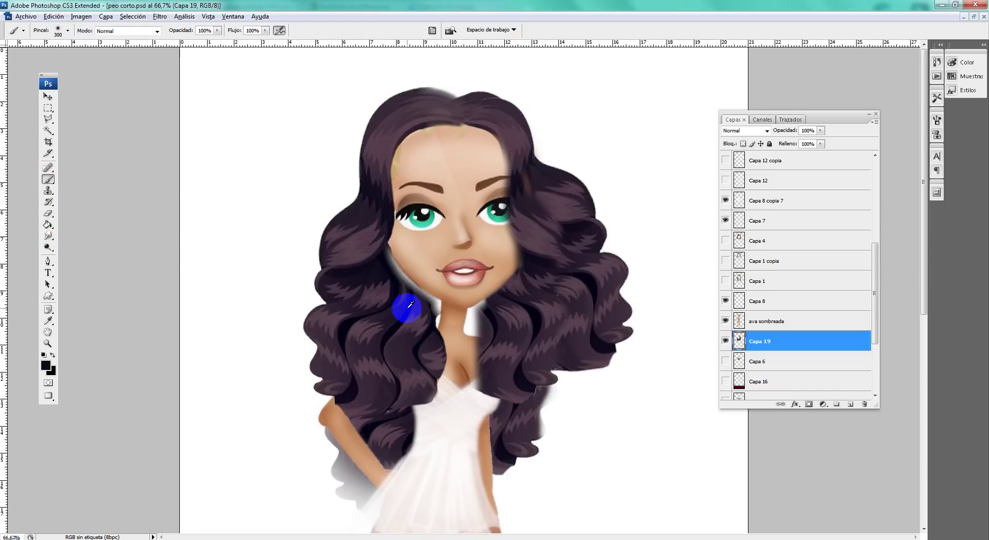
Set the brush to 88 px and paint dark tone over the white neck gap on Capa 19.
{"action": "right_click", "coordinate": [557, 373]}
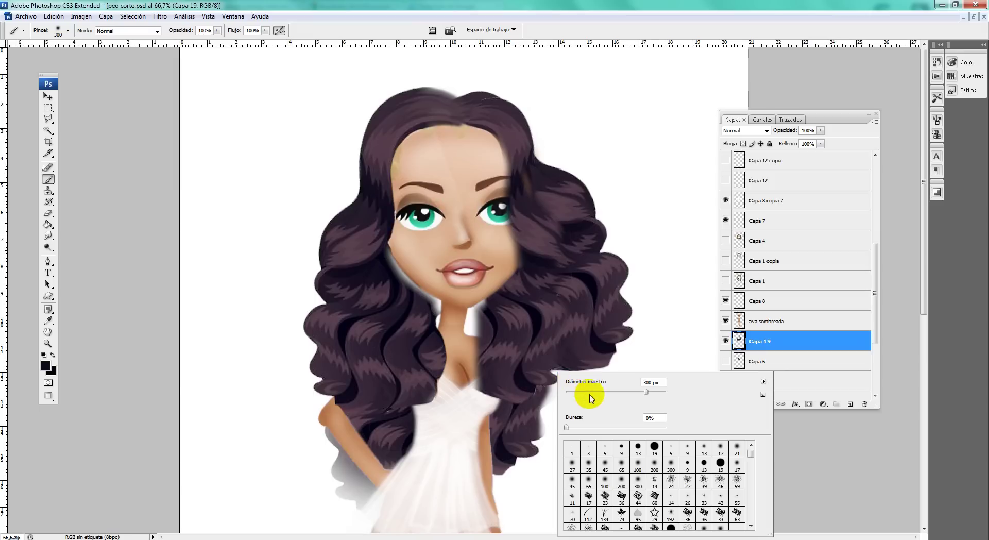
{"action": "left_click_drag", "start_coordinate": [646, 391], "coordinate": [610, 392]}
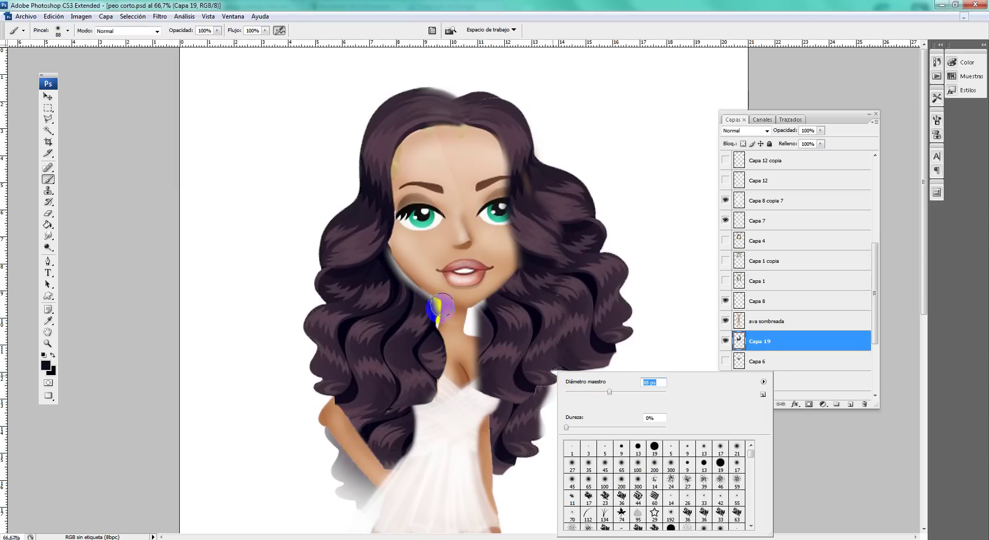
{"action": "key", "text": "Return"}
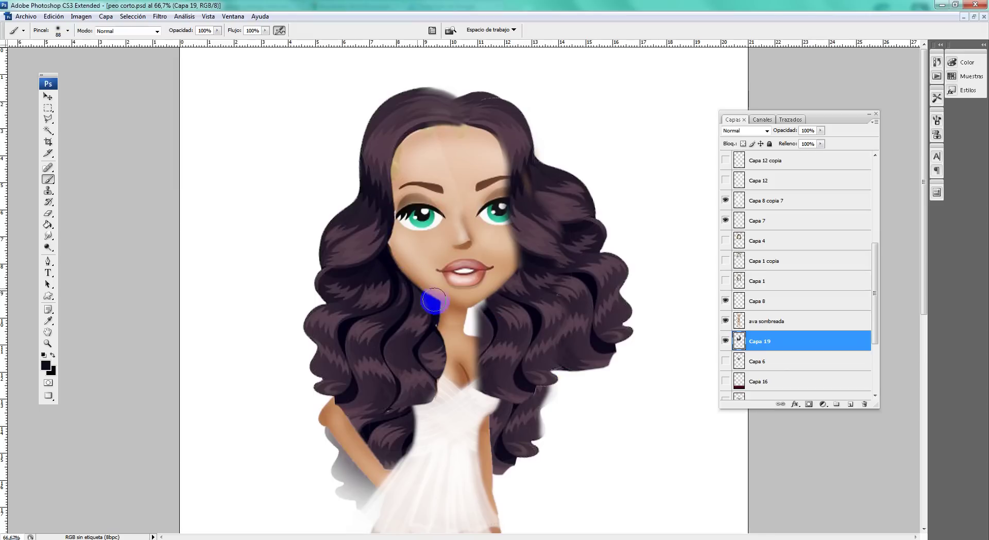
{"action": "mouse_move", "coordinate": [437, 324]}
{"action": "left_mouse_down"}
{"action": "mouse_move", "coordinate": [466, 306]}
{"action": "mouse_move", "coordinate": [470, 327]}
{"action": "mouse_move", "coordinate": [508, 287]}
{"action": "left_mouse_up"}
{"action": "scroll", "coordinate": [546, 342], "scroll_direction": "down", "scroll_amount": 2}
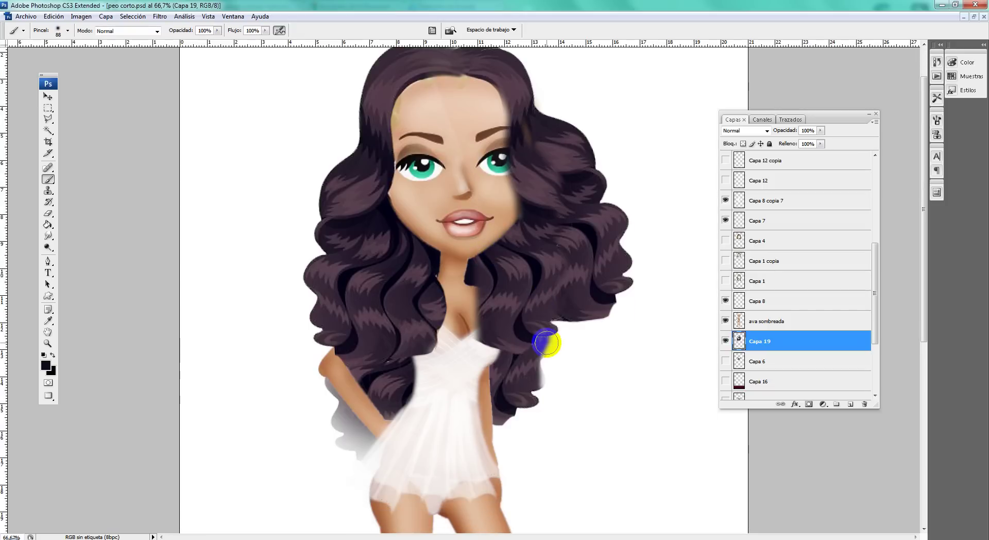
{"action": "scroll", "coordinate": [475, 347], "scroll_direction": "down", "scroll_amount": 2}
Select the Capa 18 copia layer from the canvas layer list.
{"action": "left_click", "coordinate": [47, 96]}
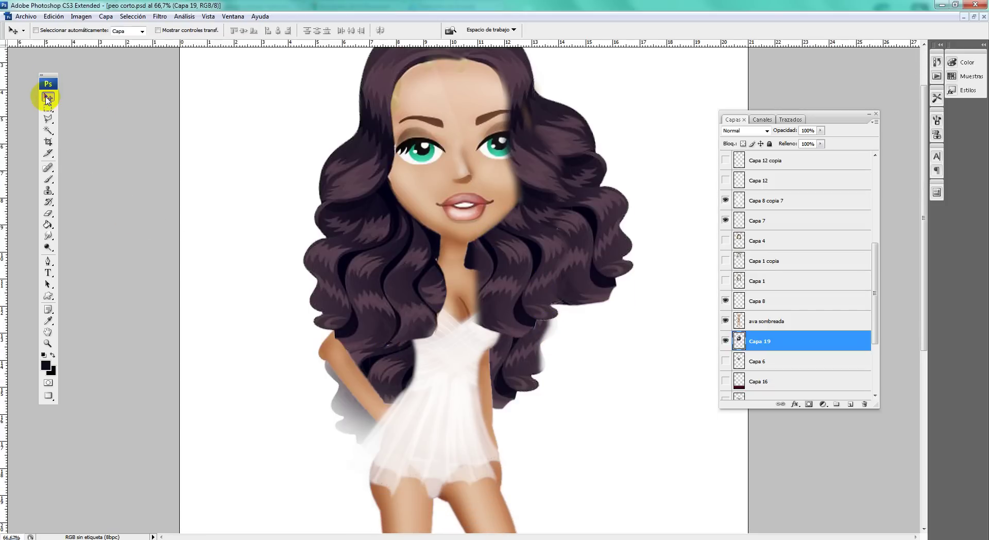
{"action": "right_click", "coordinate": [347, 264]}
{"action": "left_click", "coordinate": [381, 260]}
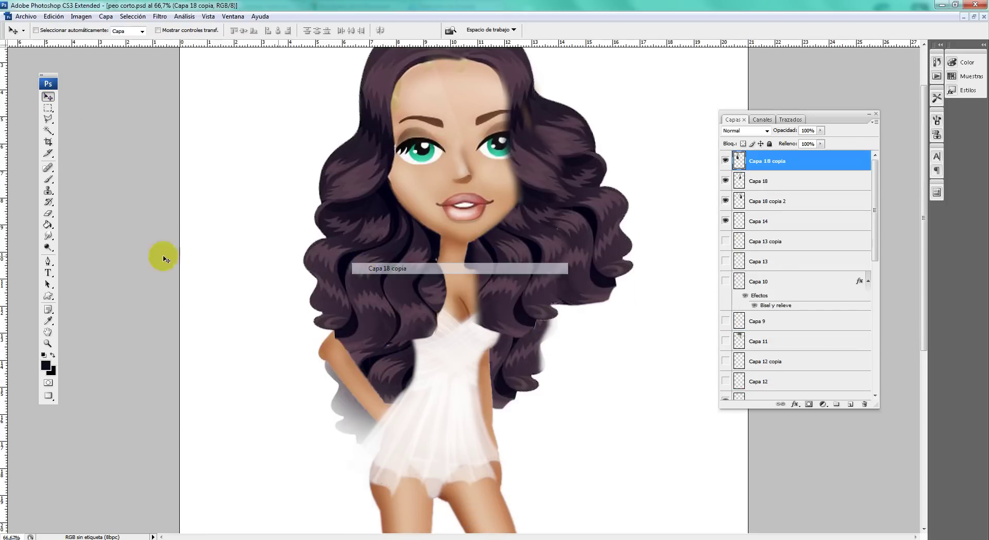
{"action": "left_click", "coordinate": [48, 236]}
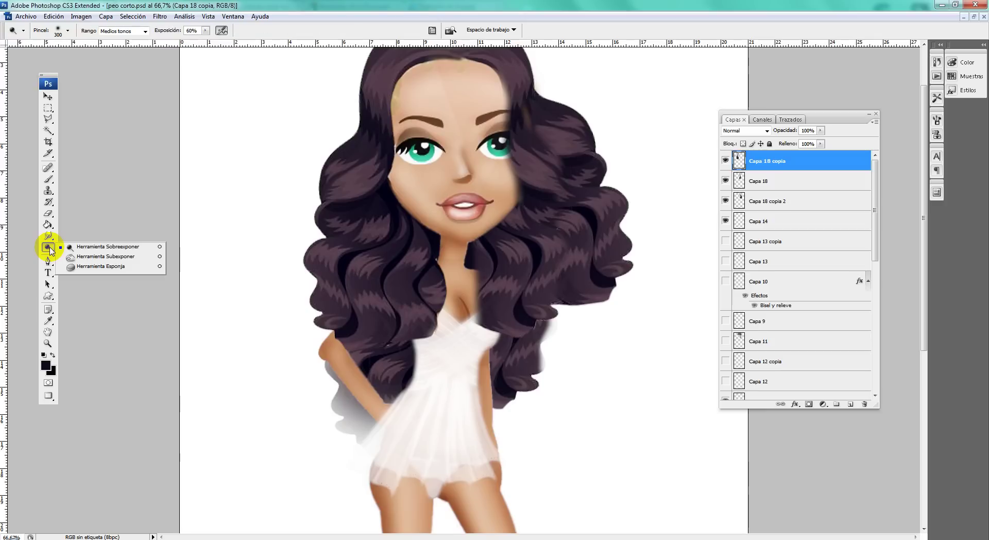
{"action": "left_click", "coordinate": [51, 214]}
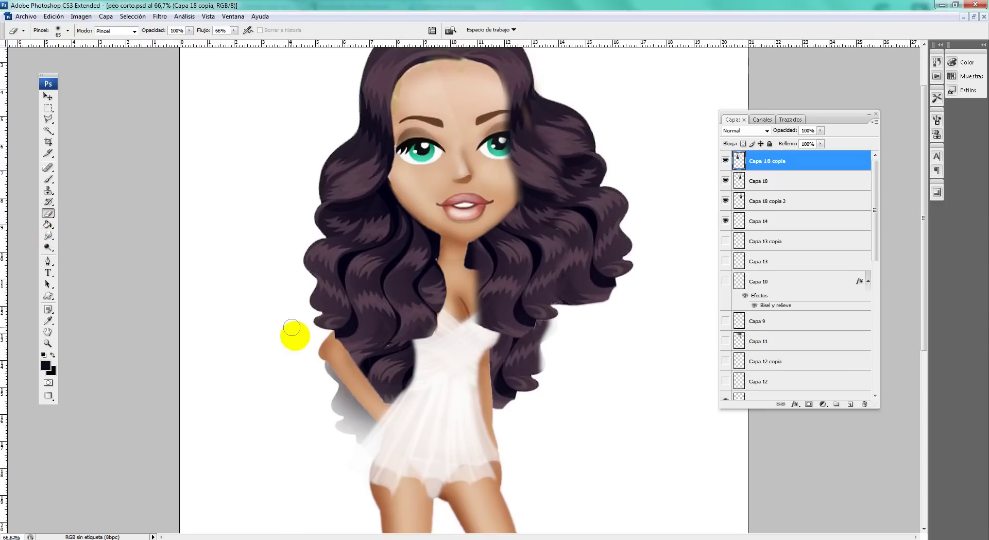
On Capa 18, erase the hair over the arm at 100% eraser flow, then show the Capa 18 layers.
{"action": "left_click", "coordinate": [760, 181]}
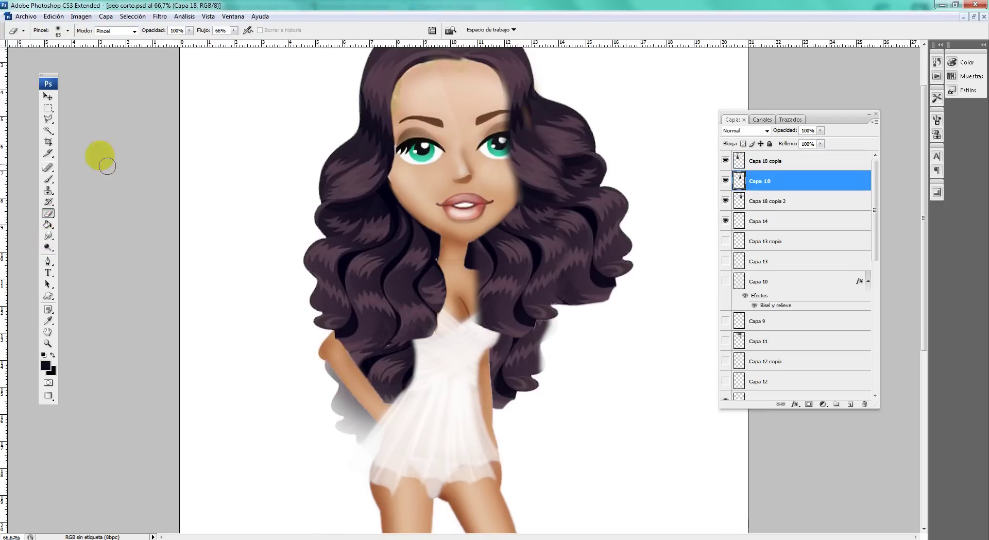
{"action": "left_click_drag", "start_coordinate": [231, 41], "coordinate": [329, 73]}
{"action": "left_click", "coordinate": [327, 344]}
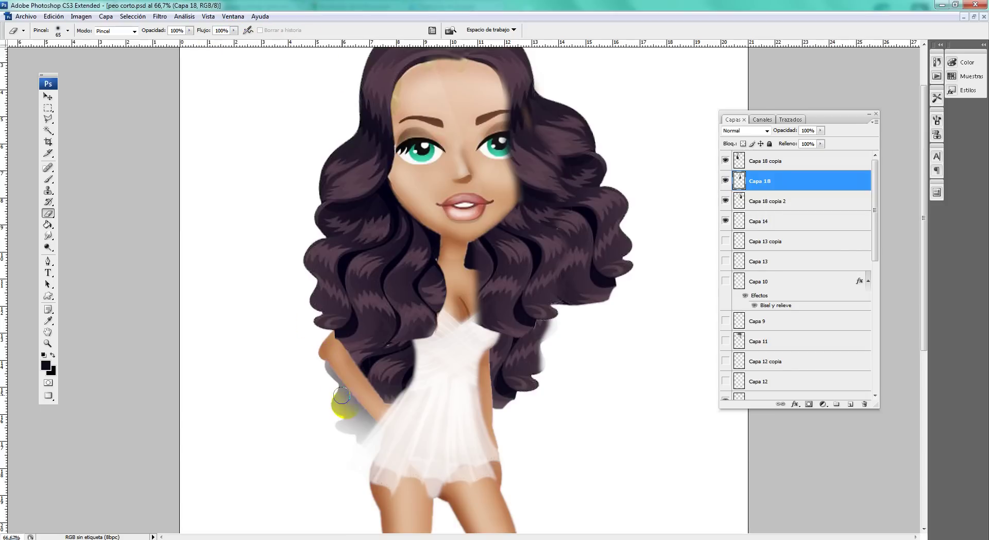
{"action": "left_click", "coordinate": [726, 181]}
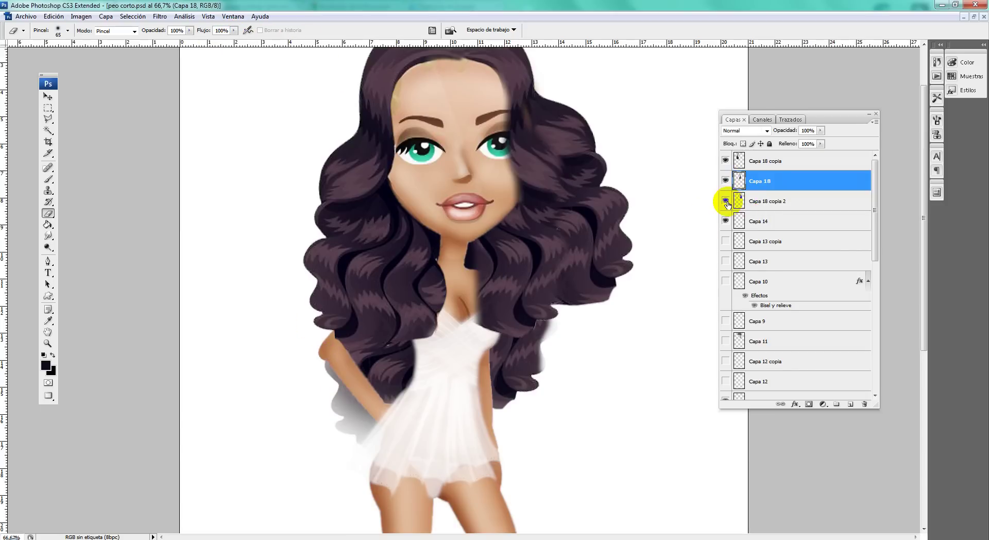
{"action": "left_click", "coordinate": [726, 160]}
{"action": "scroll", "coordinate": [784, 298], "scroll_direction": "down", "scroll_amount": 3}
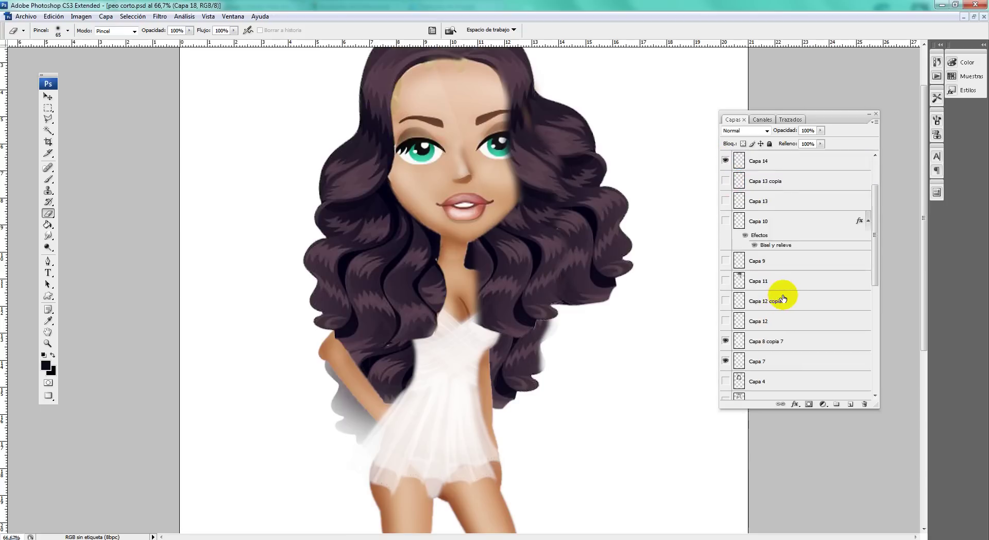
{"action": "scroll", "coordinate": [784, 298], "scroll_direction": "down", "scroll_amount": 3}
On Capa 19, erase the grey shadow beside the arm and dress.
{"action": "left_click", "coordinate": [726, 361]}
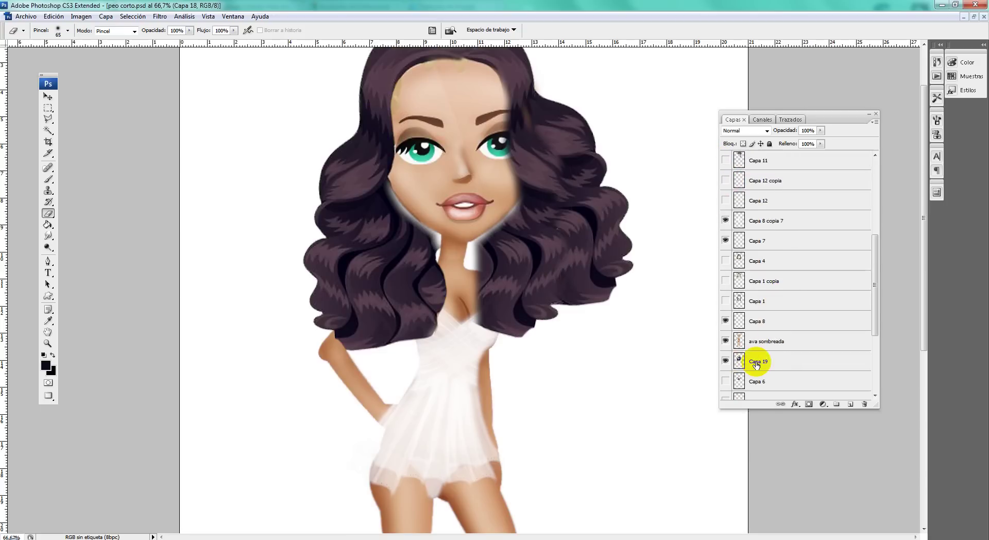
{"action": "mouse_move", "coordinate": [346, 428]}
{"action": "left_mouse_down"}
{"action": "mouse_move", "coordinate": [358, 441]}
{"action": "mouse_move", "coordinate": [343, 405]}
{"action": "mouse_move", "coordinate": [373, 442]}
{"action": "mouse_move", "coordinate": [333, 428]}
{"action": "mouse_move", "coordinate": [370, 426]}
{"action": "left_mouse_up"}
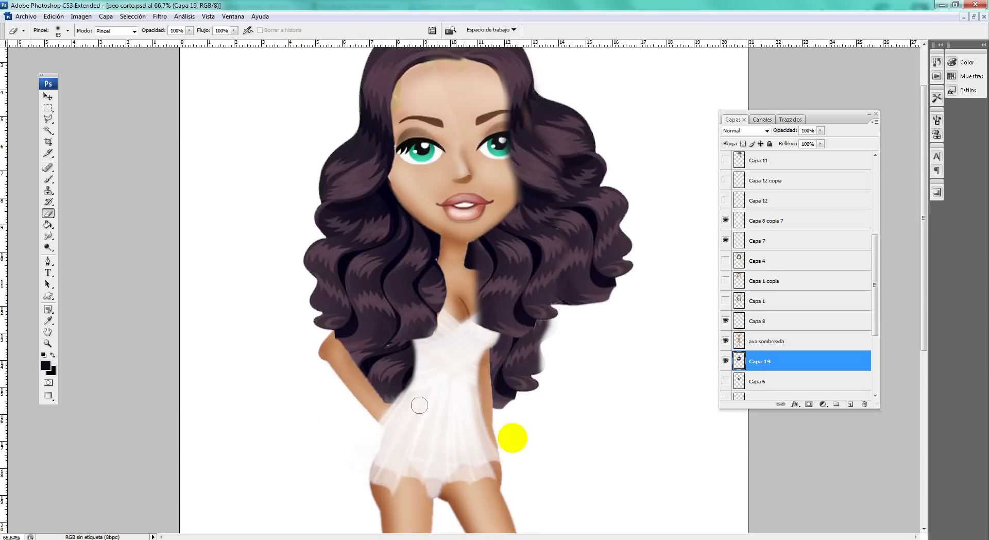
{"action": "scroll", "coordinate": [537, 396], "scroll_direction": "up", "scroll_amount": 1}
{"action": "scroll", "coordinate": [536, 402], "scroll_direction": "up", "scroll_amount": 1}
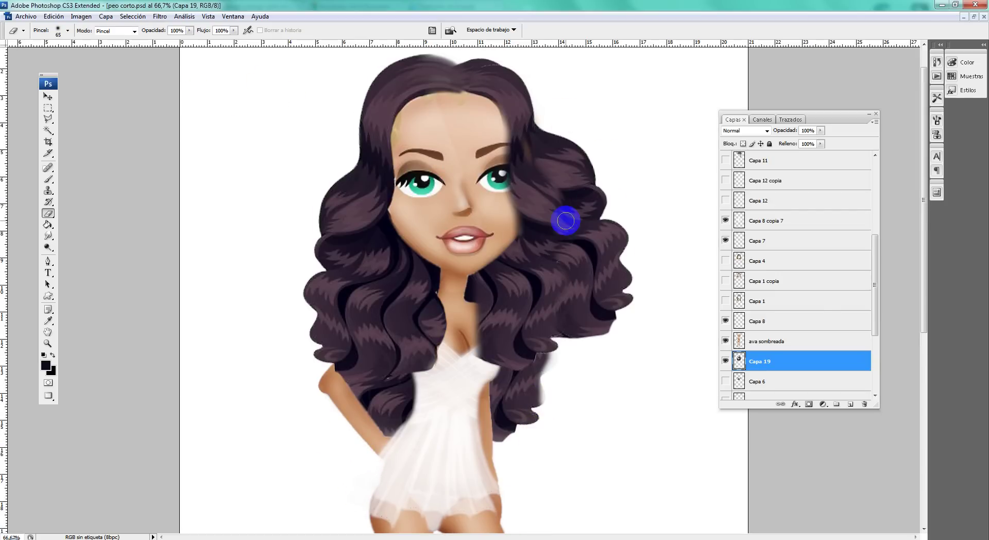
{"action": "scroll", "coordinate": [567, 215], "scroll_direction": "up", "scroll_amount": 2}
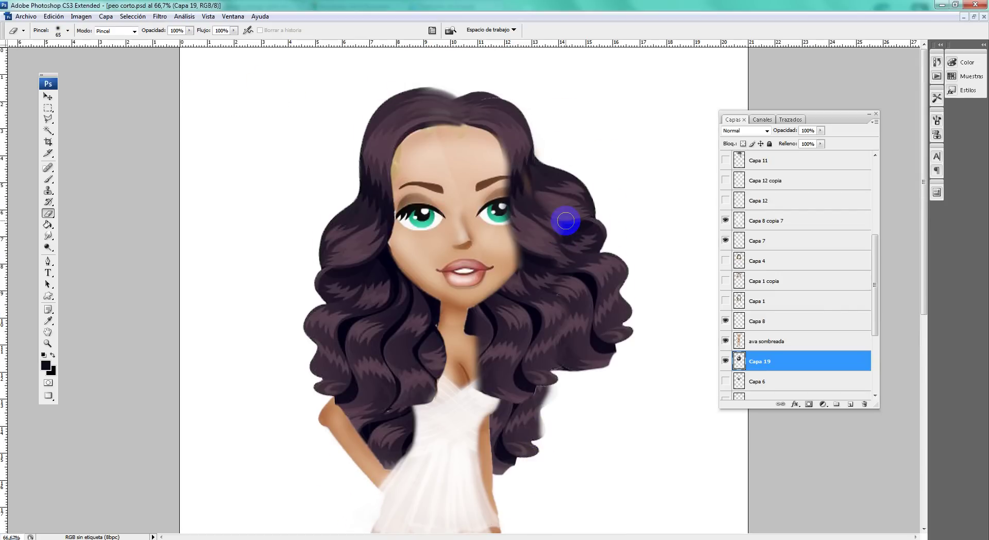
Select the ava sombreada layer and set the Clone Stamp brush to 69 px.
{"action": "left_click", "coordinate": [48, 96]}
{"action": "right_click", "coordinate": [442, 184]}
{"action": "left_click", "coordinate": [444, 182]}
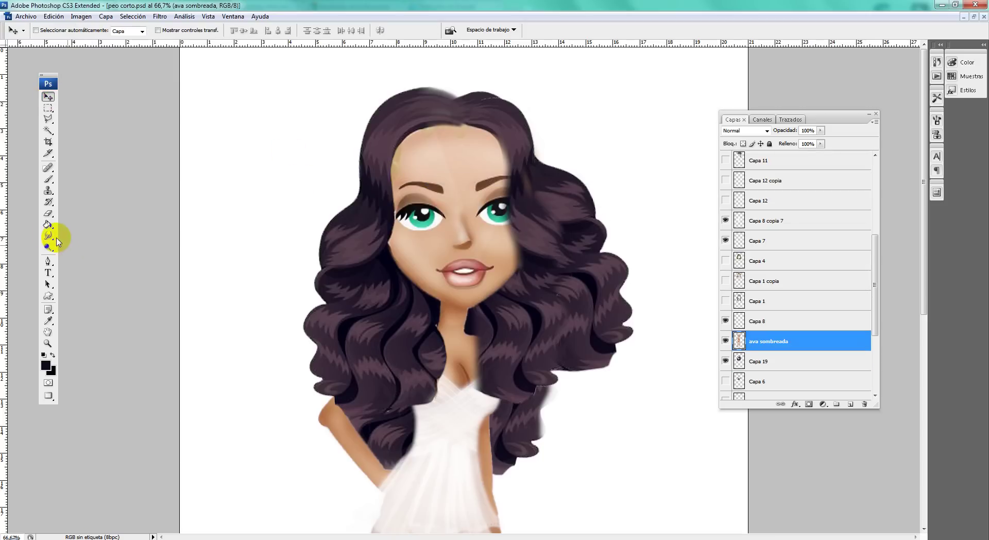
{"action": "left_click", "coordinate": [48, 190]}
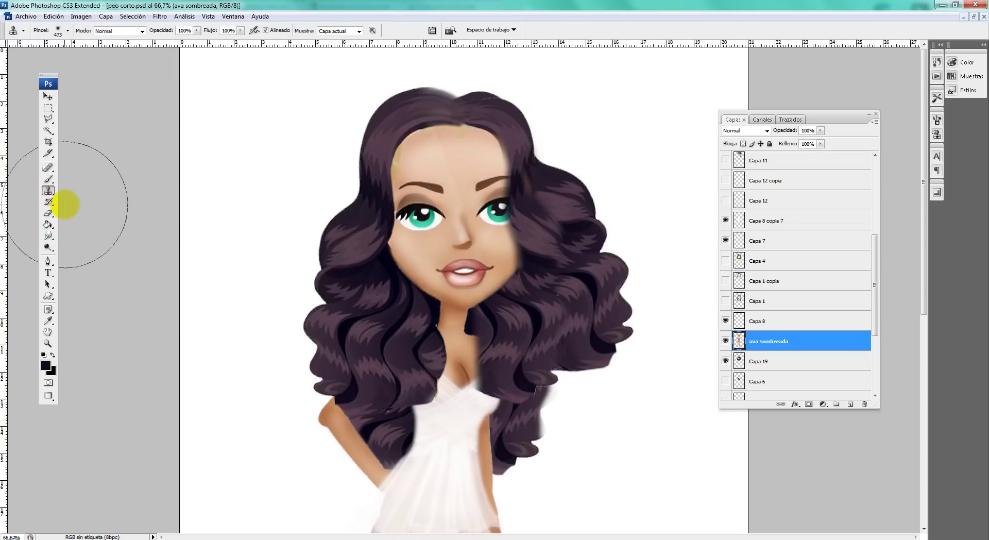
{"action": "right_click", "coordinate": [443, 191]}
{"action": "left_click_drag", "start_coordinate": [523, 209], "coordinate": [491, 208]}
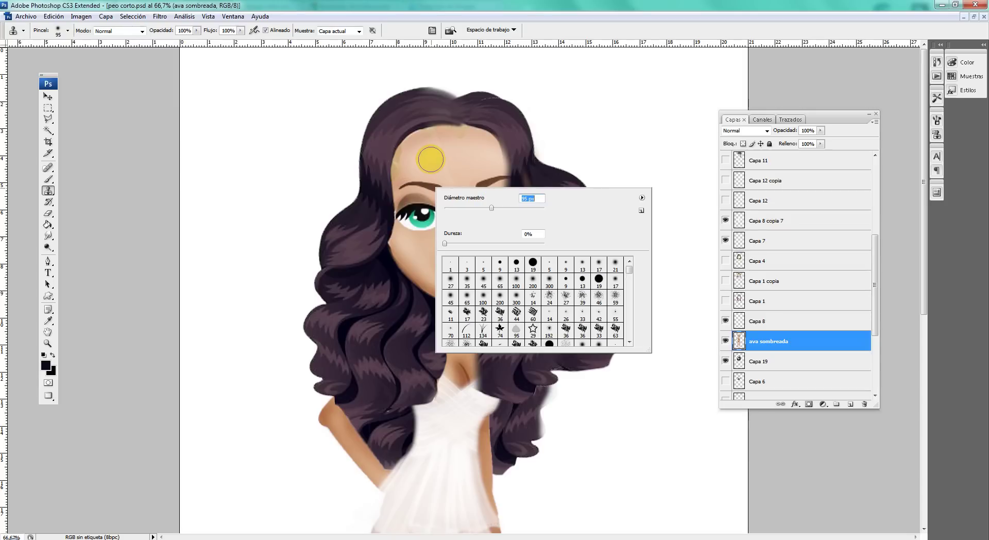
{"action": "left_click", "coordinate": [384, 193], "text": "alt"}
{"action": "left_click", "coordinate": [417, 153]}
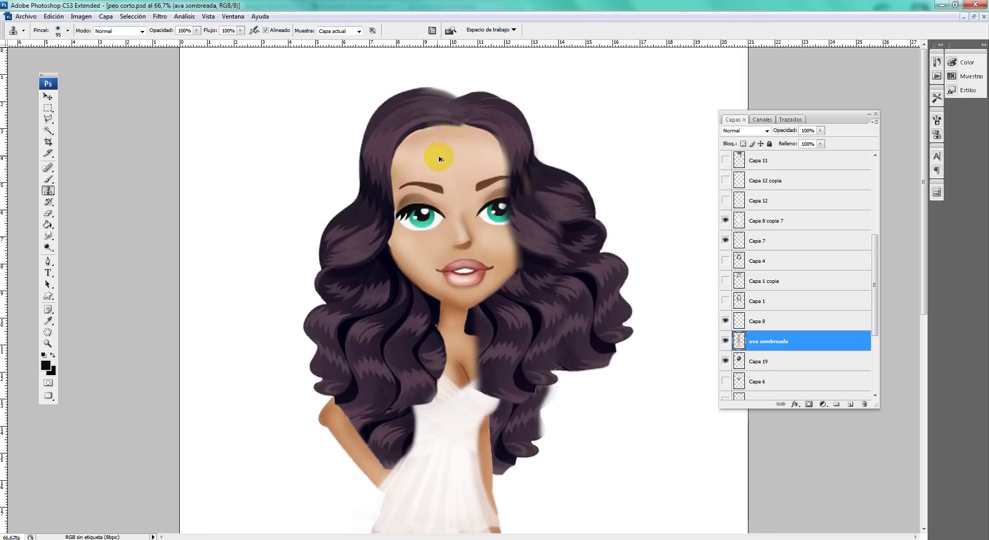
{"action": "right_click", "coordinate": [436, 158]}
{"action": "key", "text": "Return"}
{"action": "right_click", "coordinate": [470, 150]}
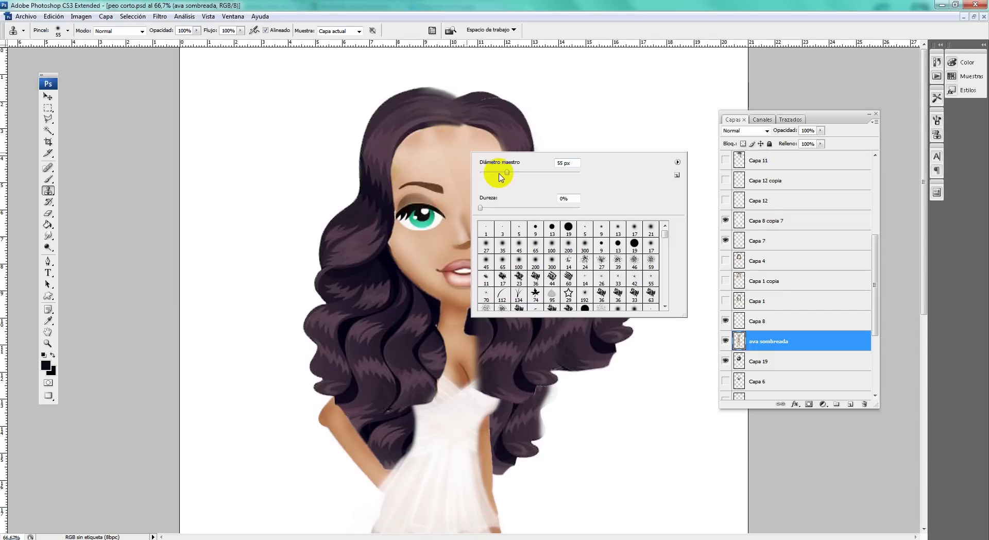
{"action": "key", "text": "Return"}
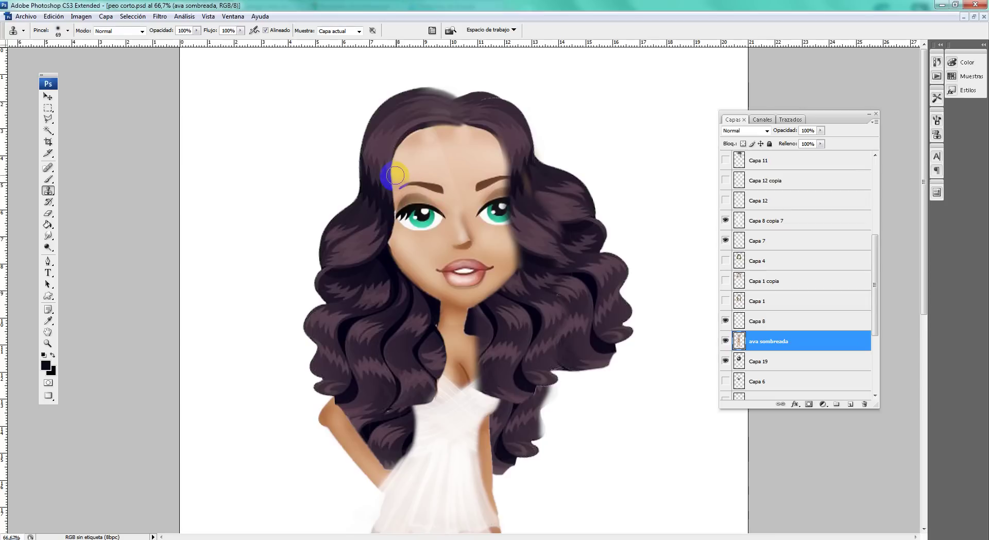
Clone clean forehead skin over the blotches along the hairline.
{"action": "left_click", "coordinate": [417, 154], "text": "alt"}
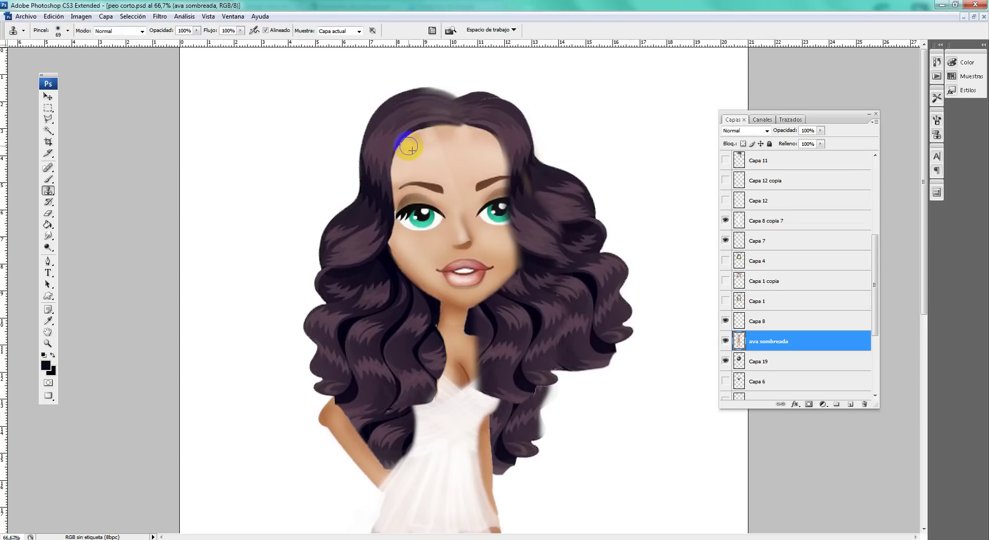
{"action": "mouse_move", "coordinate": [424, 137]}
{"action": "left_mouse_down"}
{"action": "mouse_move", "coordinate": [441, 154]}
{"action": "mouse_move", "coordinate": [420, 146]}
{"action": "left_mouse_up"}
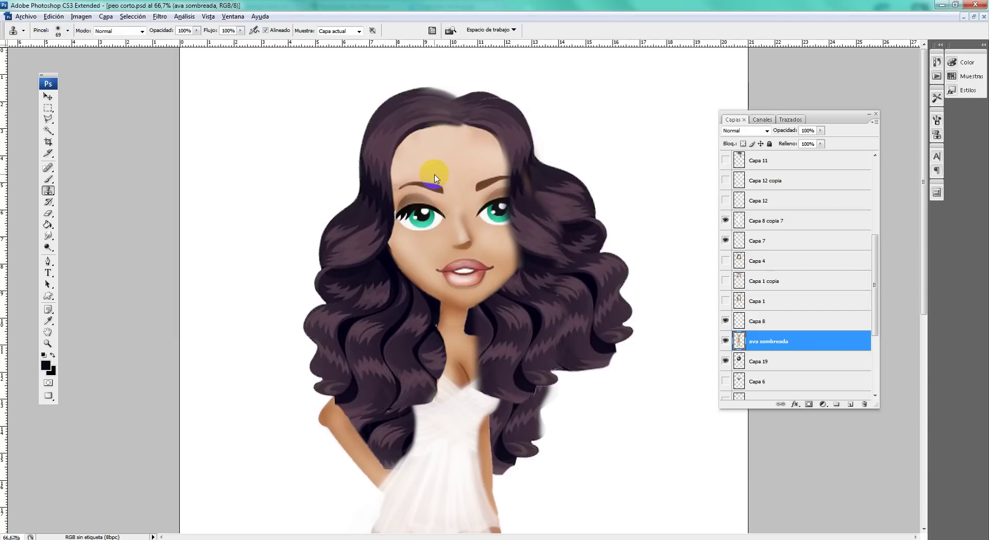
{"action": "left_click", "coordinate": [438, 143]}
{"action": "left_click_drag", "start_coordinate": [446, 139], "coordinate": [473, 143]}
{"action": "left_click", "coordinate": [392, 164], "text": "alt"}
{"action": "left_click", "coordinate": [529, 194]}
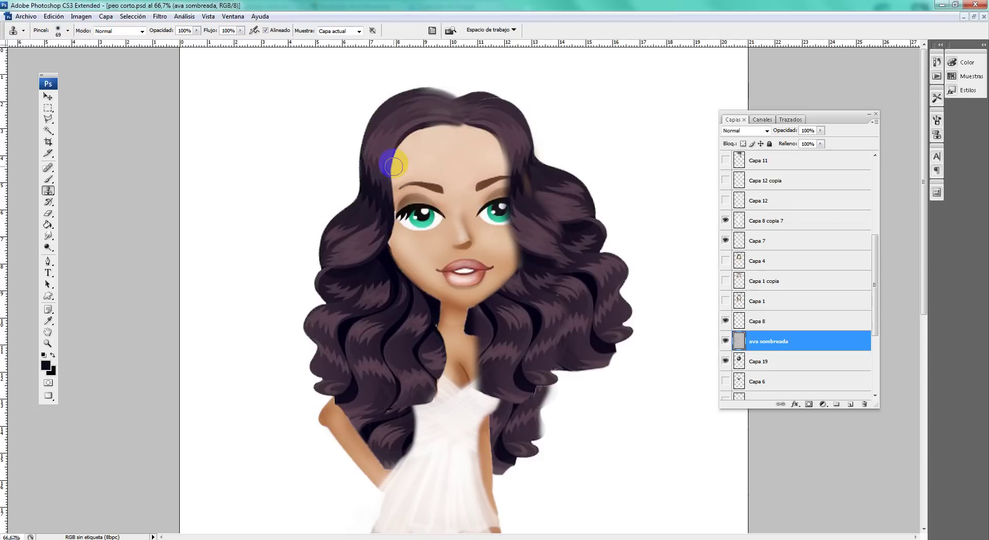
Blur the hair edge along the forehead hairline.
{"action": "left_click", "coordinate": [48, 237]}
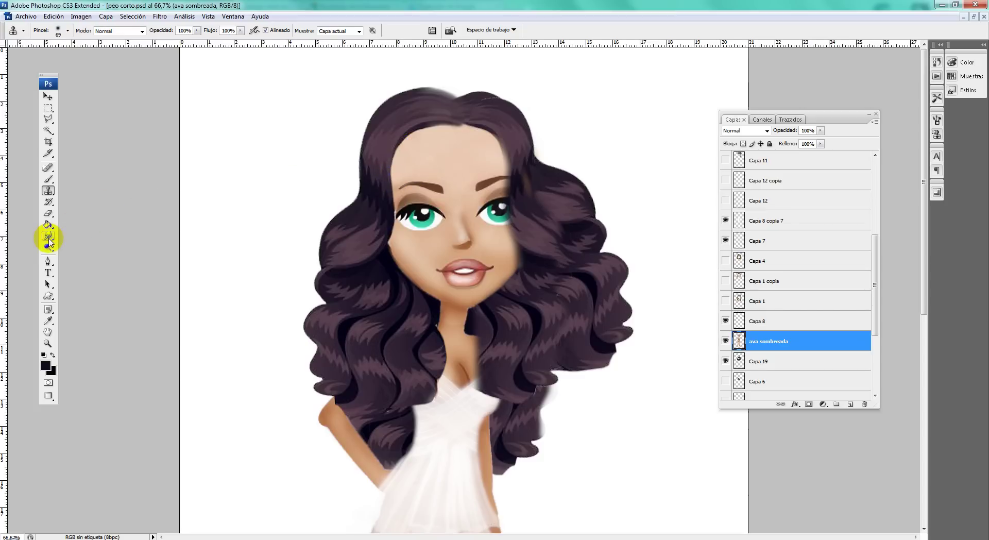
{"action": "left_click", "coordinate": [88, 245]}
{"action": "left_click", "coordinate": [48, 235]}
{"action": "left_click", "coordinate": [82, 236]}
{"action": "mouse_move", "coordinate": [353, 179]}
{"action": "left_mouse_down"}
{"action": "mouse_move", "coordinate": [455, 162]}
{"action": "mouse_move", "coordinate": [468, 199]}
{"action": "mouse_move", "coordinate": [508, 166]}
{"action": "mouse_move", "coordinate": [485, 131]}
{"action": "left_mouse_up"}
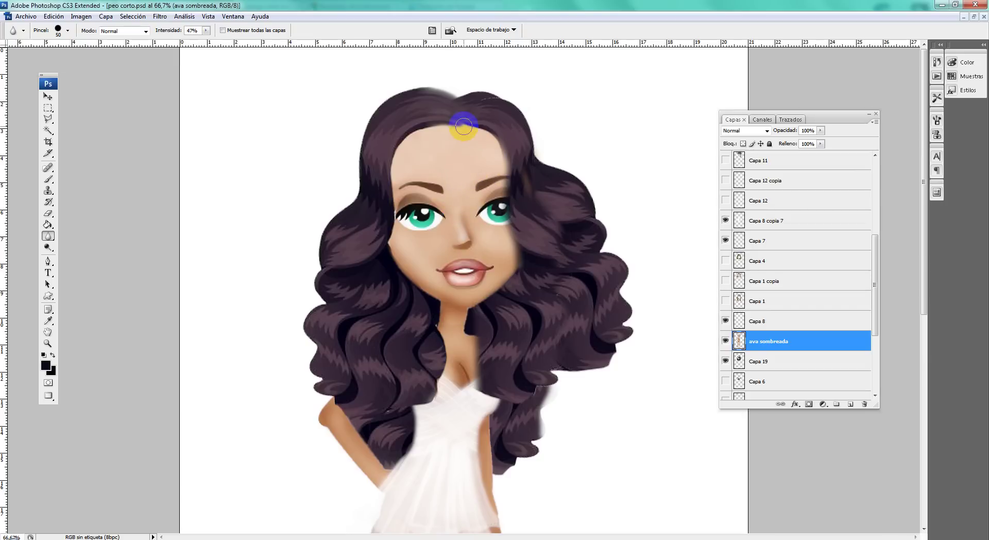
Darken both temples and the hairline with a 116 px Burn brush.
{"action": "left_click", "coordinate": [48, 247]}
{"action": "left_click", "coordinate": [103, 256]}
{"action": "right_click", "coordinate": [456, 136]}
{"action": "mouse_move", "coordinate": [524, 155]}
{"action": "left_mouse_down"}
{"action": "mouse_move", "coordinate": [539, 157]}
{"action": "mouse_move", "coordinate": [518, 157]}
{"action": "left_mouse_up"}
{"action": "left_click", "coordinate": [454, 112]}
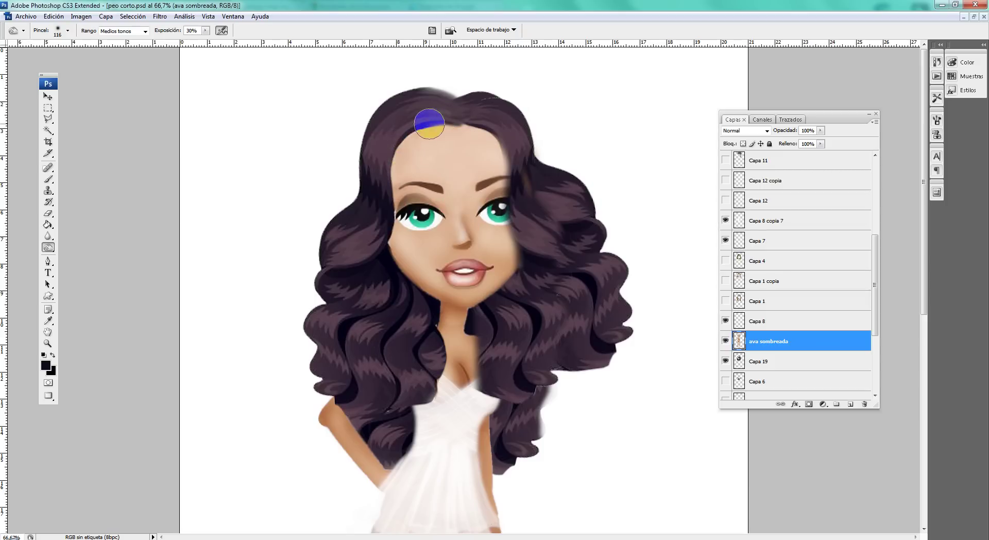
{"action": "mouse_move", "coordinate": [429, 124]}
{"action": "left_mouse_down"}
{"action": "mouse_move", "coordinate": [393, 218]}
{"action": "mouse_move", "coordinate": [387, 160]}
{"action": "mouse_move", "coordinate": [450, 125]}
{"action": "left_mouse_up"}
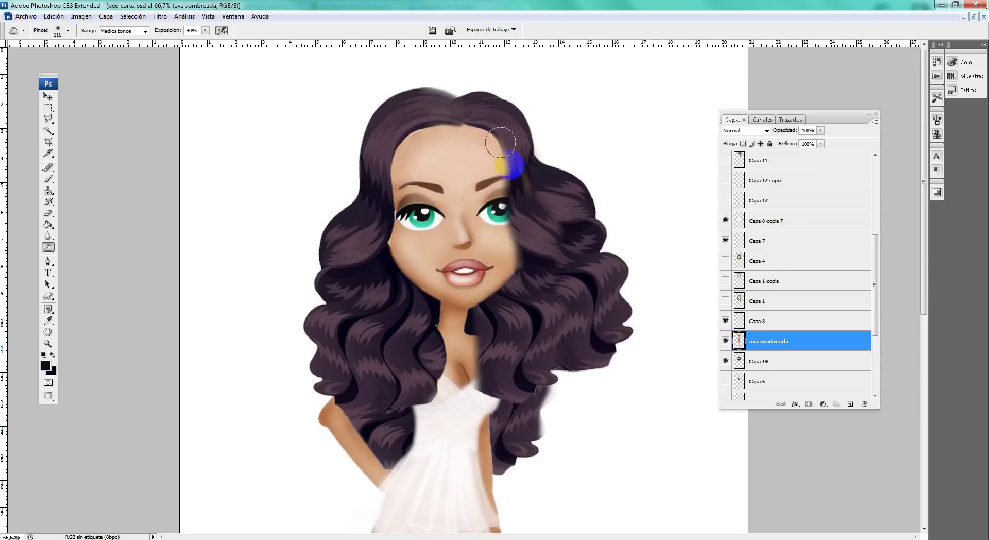
{"action": "mouse_move", "coordinate": [502, 155]}
{"action": "left_mouse_down"}
{"action": "mouse_move", "coordinate": [474, 118]}
{"action": "mouse_move", "coordinate": [502, 223]}
{"action": "mouse_move", "coordinate": [525, 196]}
{"action": "mouse_move", "coordinate": [474, 104]}
{"action": "mouse_move", "coordinate": [517, 174]}
{"action": "mouse_move", "coordinate": [386, 154]}
{"action": "mouse_move", "coordinate": [395, 238]}
{"action": "left_mouse_up"}
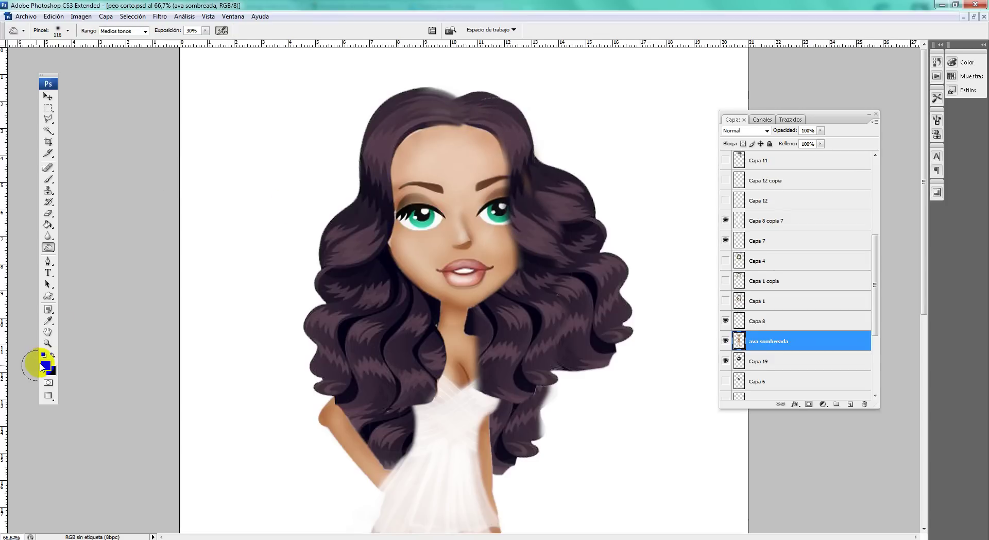
Zoom out to 33.3% to see the whole doll, then back in to 50%.
{"action": "left_click", "coordinate": [47, 343]}
{"action": "left_click", "coordinate": [392, 275], "text": "alt"}
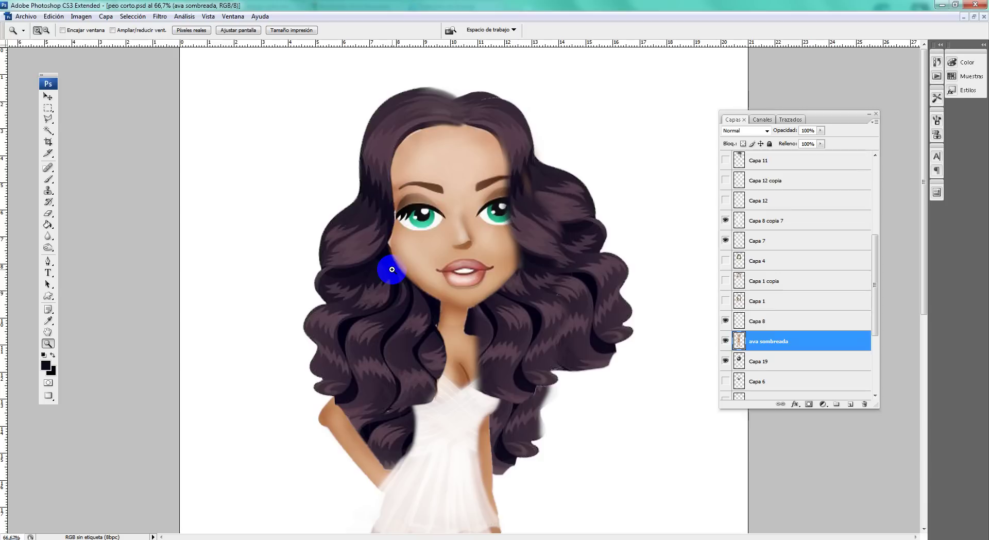
{"action": "left_click", "coordinate": [573, 278], "text": "alt"}
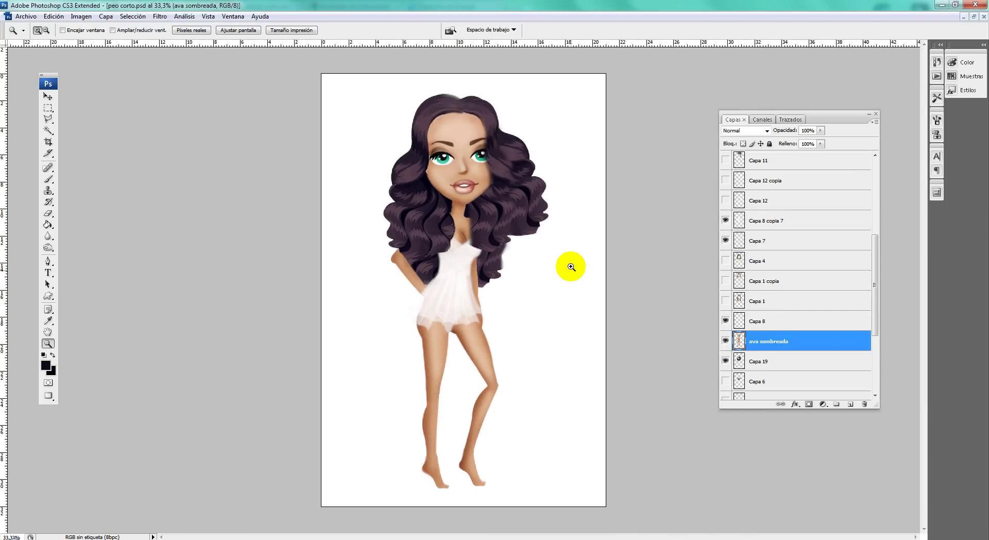
{"action": "left_click", "coordinate": [533, 185]}
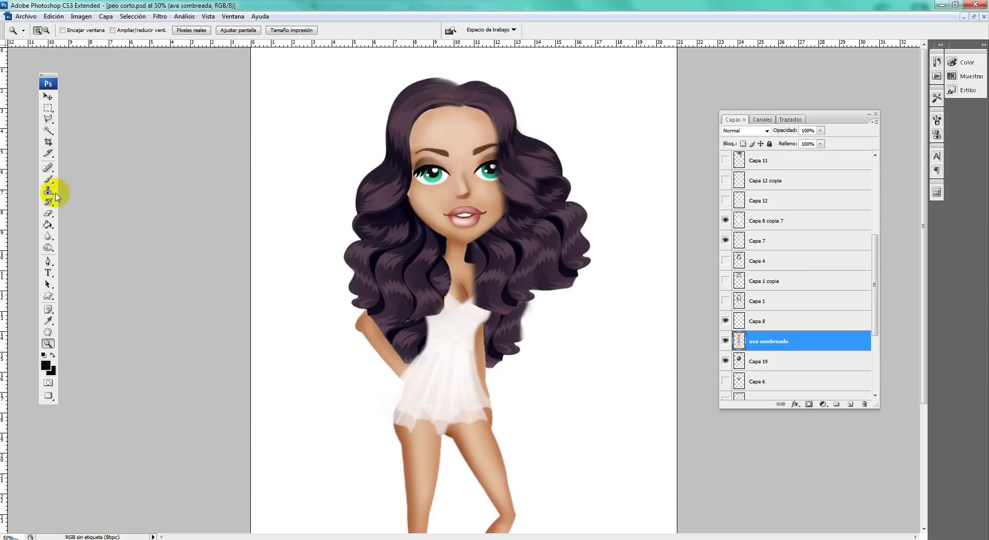
Set the Eraser to 65 px, 0% hardness and make Capa 18 copia 2 active.
{"action": "left_click", "coordinate": [48, 213]}
{"action": "right_click", "coordinate": [593, 177]}
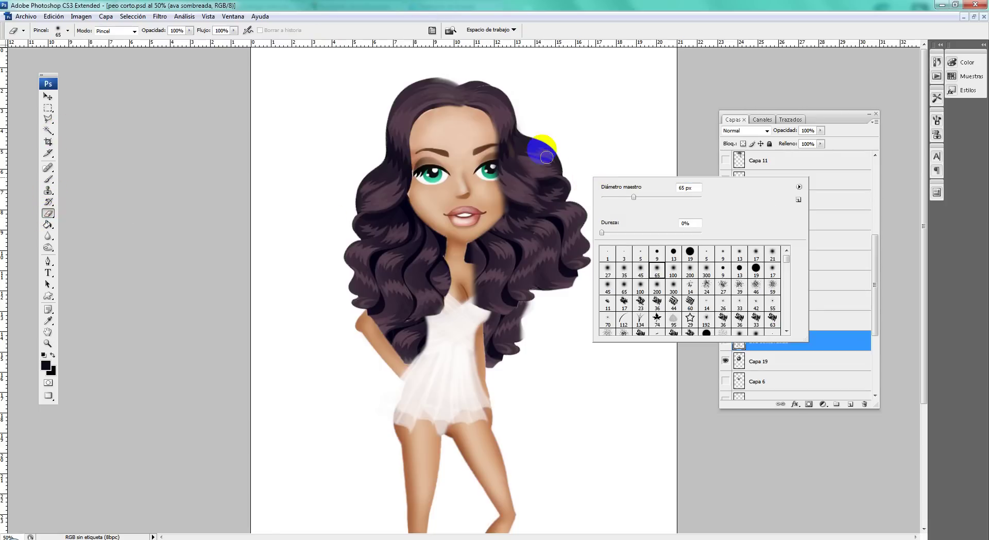
{"action": "left_click", "coordinate": [524, 124]}
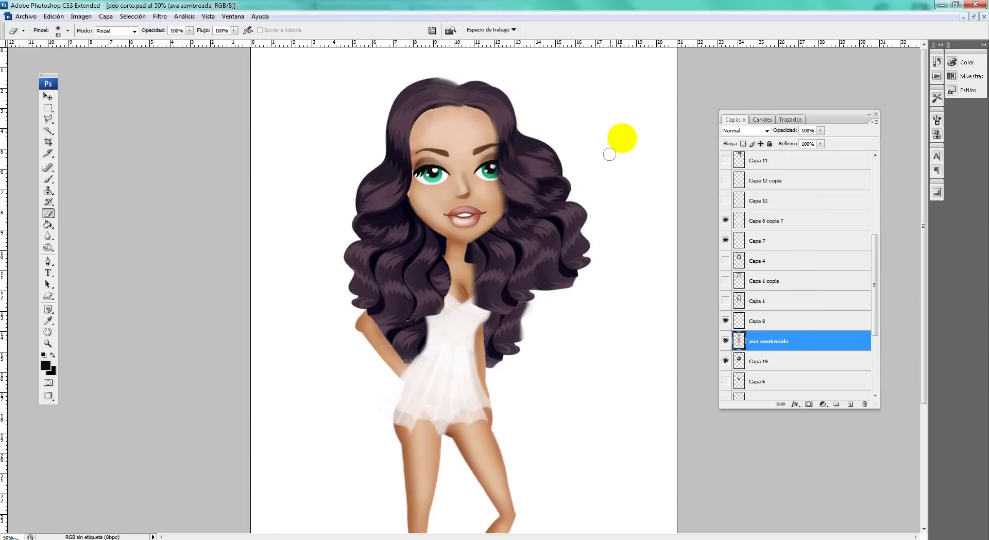
{"action": "left_click", "coordinate": [48, 97]}
{"action": "right_click", "coordinate": [538, 204]}
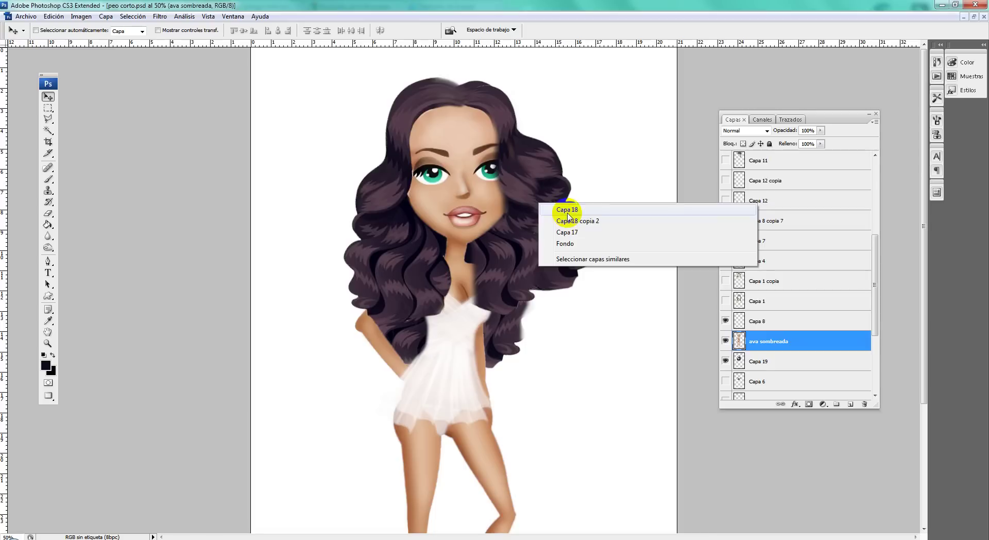
{"action": "left_click", "coordinate": [556, 209]}
{"action": "left_click", "coordinate": [48, 213]}
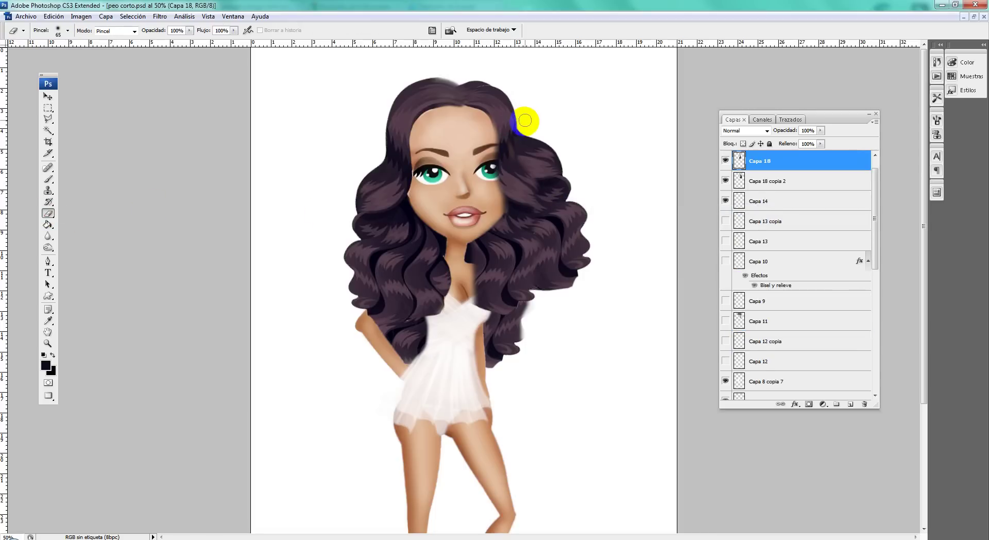
{"action": "left_click", "coordinate": [48, 97]}
{"action": "right_click", "coordinate": [539, 154]}
{"action": "left_click", "coordinate": [541, 159]}
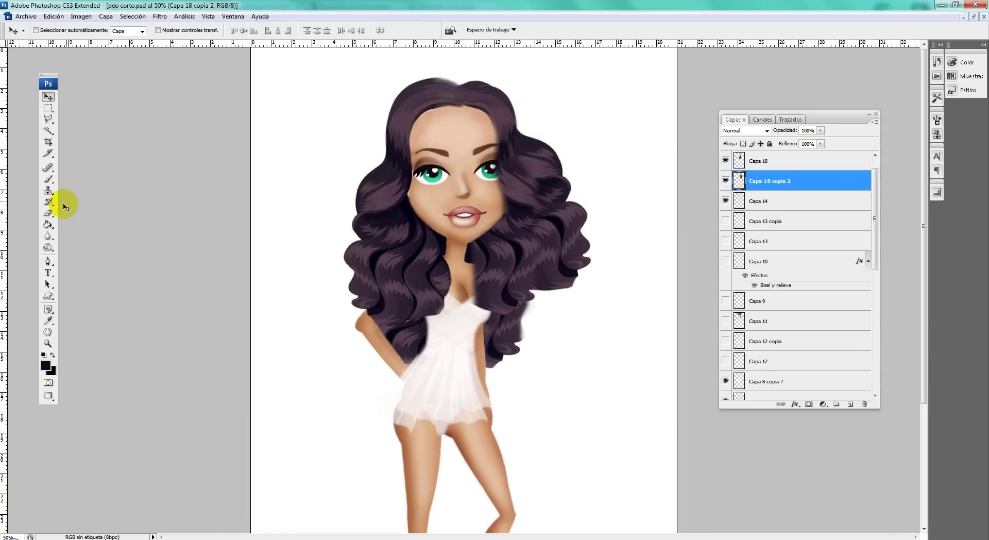
{"action": "left_click", "coordinate": [47, 213]}
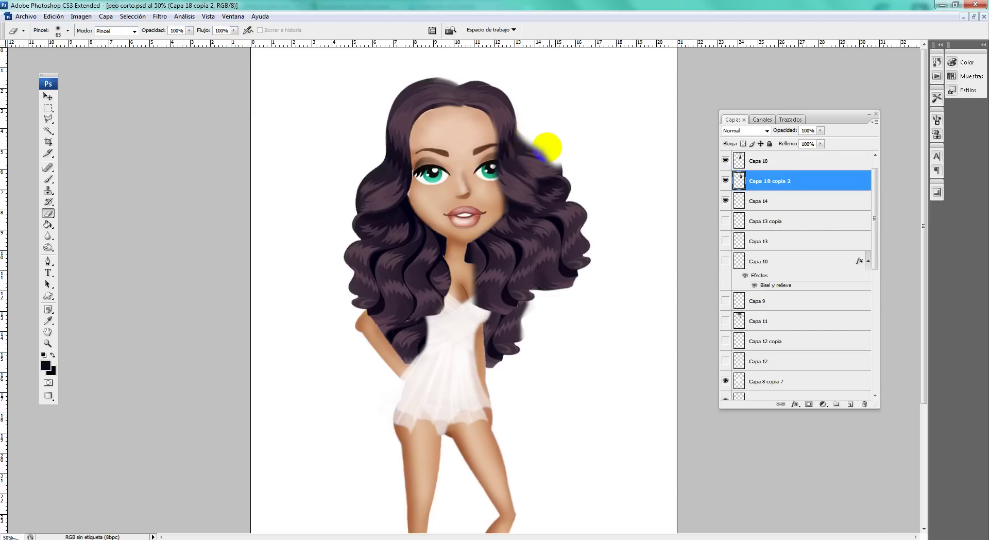
Erase the right-side outer curls back to a straight vertical edge.
{"action": "left_click_drag", "start_coordinate": [529, 138], "coordinate": [561, 162]}
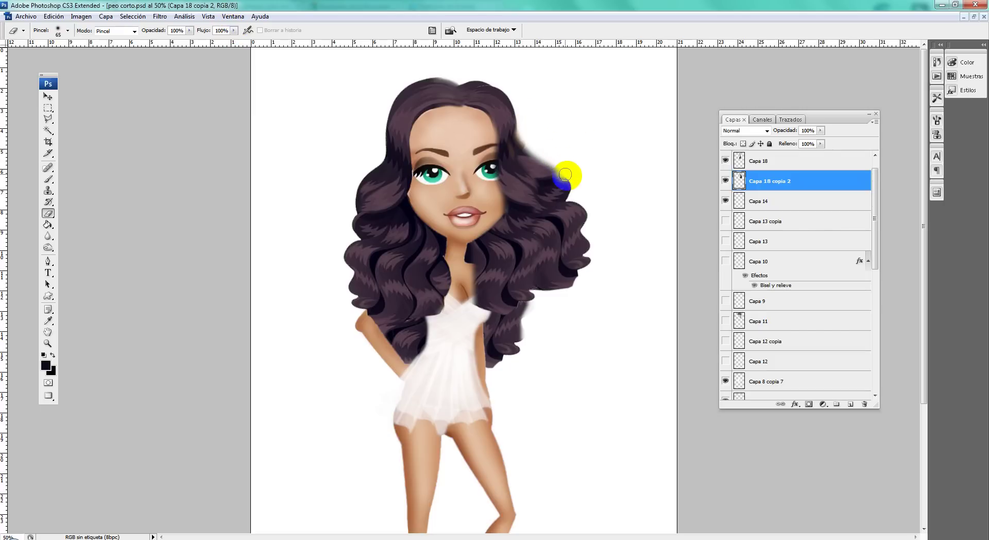
{"action": "mouse_move", "coordinate": [570, 190]}
{"action": "left_mouse_down"}
{"action": "mouse_move", "coordinate": [578, 293]}
{"action": "mouse_move", "coordinate": [550, 175]}
{"action": "mouse_move", "coordinate": [598, 210]}
{"action": "left_mouse_up"}
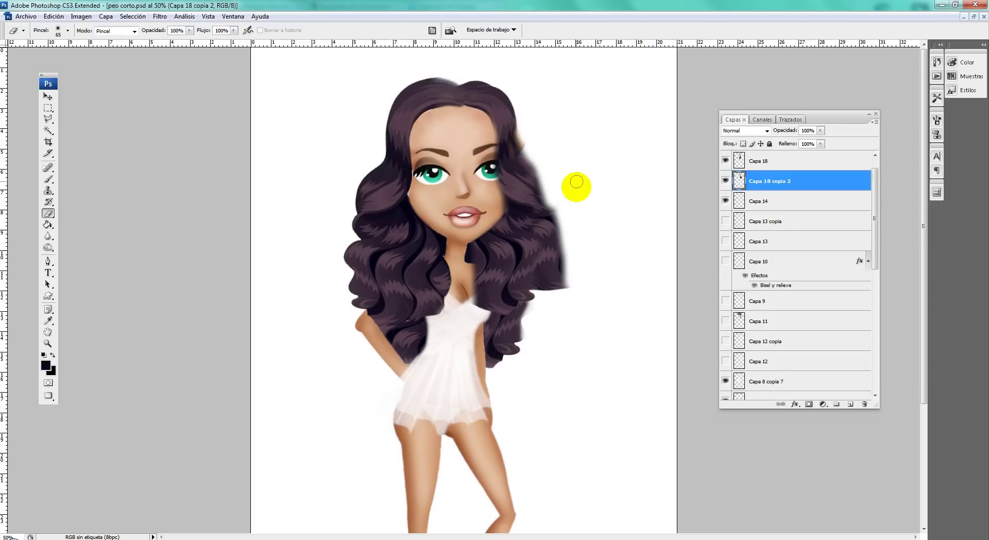
{"action": "mouse_move", "coordinate": [513, 161]}
{"action": "left_mouse_down"}
{"action": "mouse_move", "coordinate": [521, 140]}
{"action": "mouse_move", "coordinate": [521, 150]}
{"action": "left_mouse_up"}
Clone hair along the lower right edge with a 104 px Clone Stamp brush.
{"action": "left_click", "coordinate": [48, 190]}
{"action": "left_click_drag", "start_coordinate": [536, 282], "coordinate": [551, 252]}
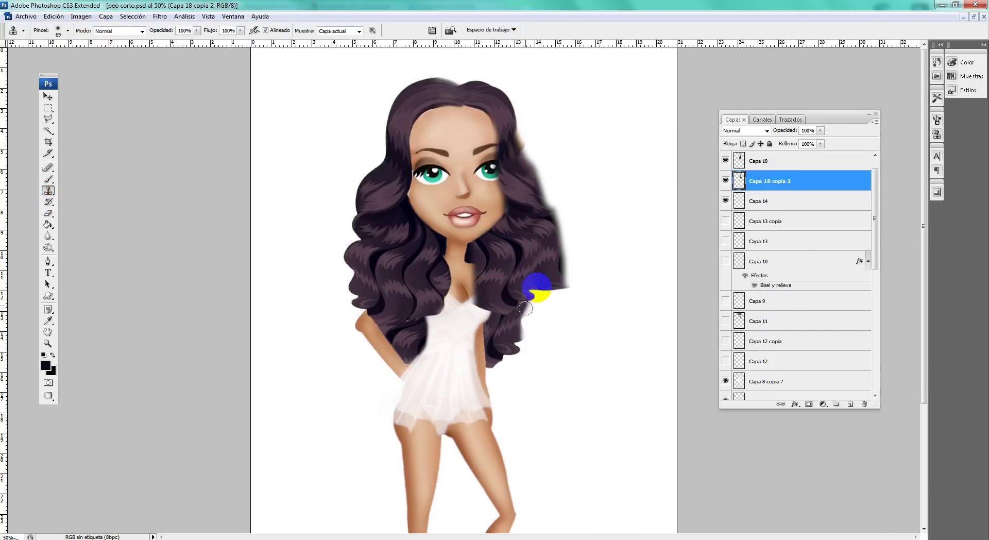
{"action": "right_click", "coordinate": [551, 253]}
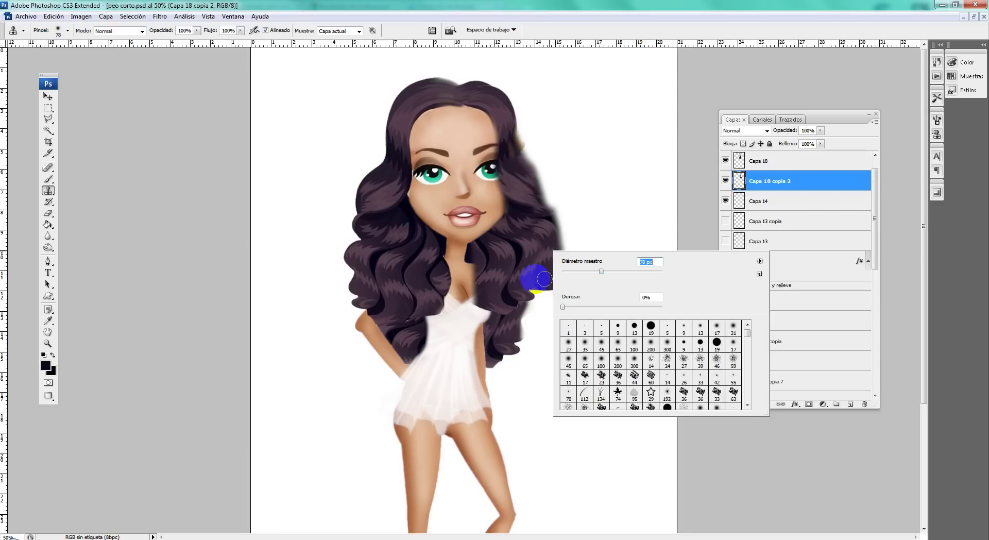
{"action": "left_click", "coordinate": [530, 288]}
{"action": "right_click", "coordinate": [538, 292]}
{"action": "left_click_drag", "start_coordinate": [588, 309], "coordinate": [601, 309]}
{"action": "left_click", "coordinate": [525, 266]}
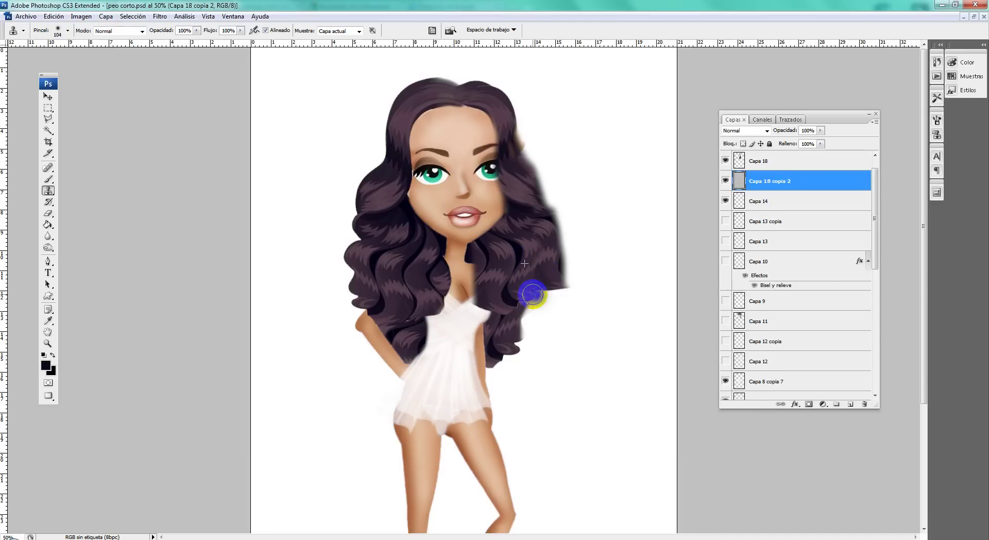
{"action": "mouse_move", "coordinate": [528, 304]}
{"action": "left_mouse_down"}
{"action": "mouse_move", "coordinate": [550, 261]}
{"action": "mouse_move", "coordinate": [552, 271]}
{"action": "left_mouse_up"}
Enlarge the clone brush to 164 px and clone wavy strands down the right side.
{"action": "right_click", "coordinate": [558, 289]}
{"action": "left_click_drag", "start_coordinate": [620, 308], "coordinate": [651, 308]}
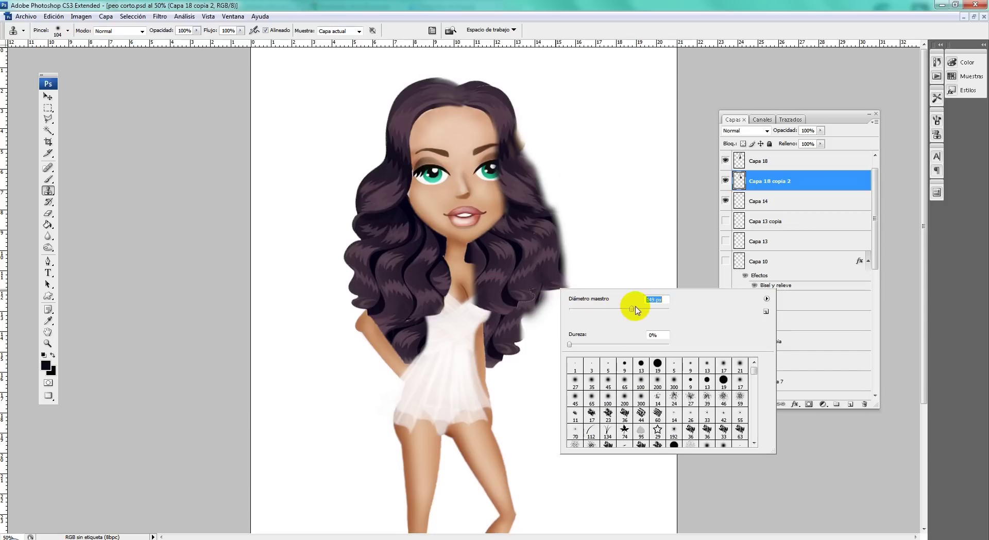
{"action": "left_click", "coordinate": [527, 251]}
{"action": "mouse_move", "coordinate": [528, 252]}
{"action": "left_mouse_down"}
{"action": "mouse_move", "coordinate": [541, 304]}
{"action": "mouse_move", "coordinate": [521, 326]}
{"action": "left_mouse_up"}
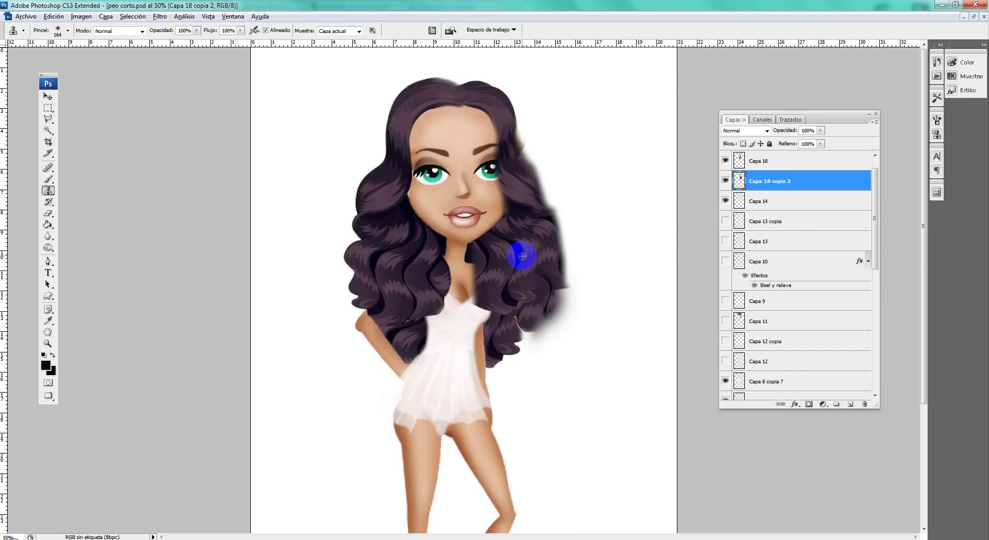
{"action": "left_click_drag", "start_coordinate": [524, 324], "coordinate": [511, 334]}
{"action": "left_click", "coordinate": [501, 254], "text": "alt"}
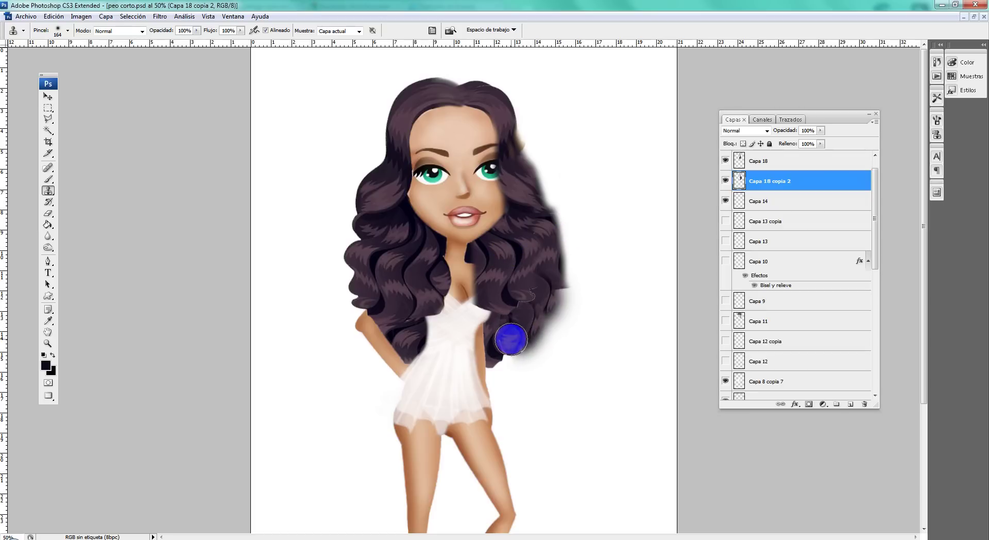
{"action": "left_click", "coordinate": [515, 342]}
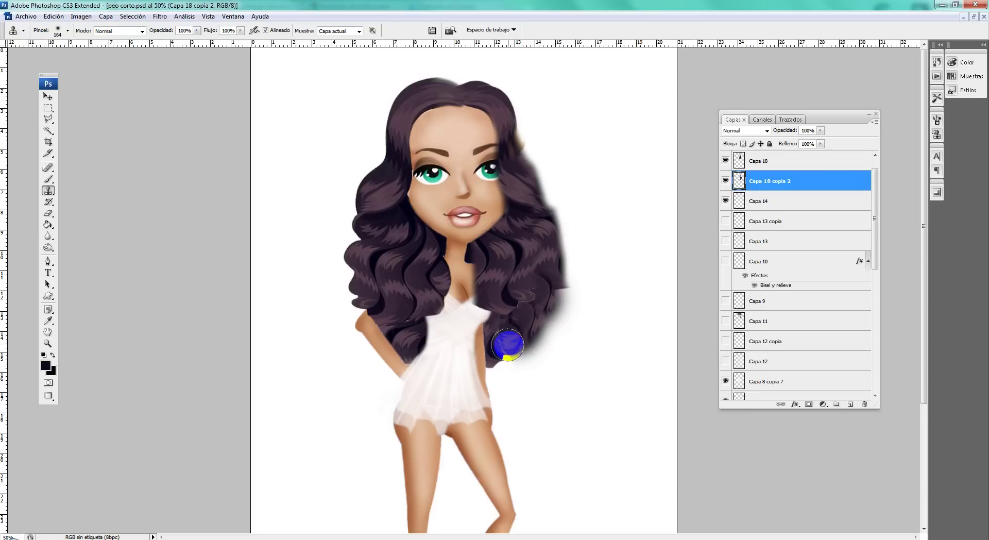
{"action": "left_click_drag", "start_coordinate": [507, 345], "coordinate": [520, 329]}
Smudge the hair strands near the ear with a 63 px Smudge brush.
{"action": "left_click", "coordinate": [48, 247]}
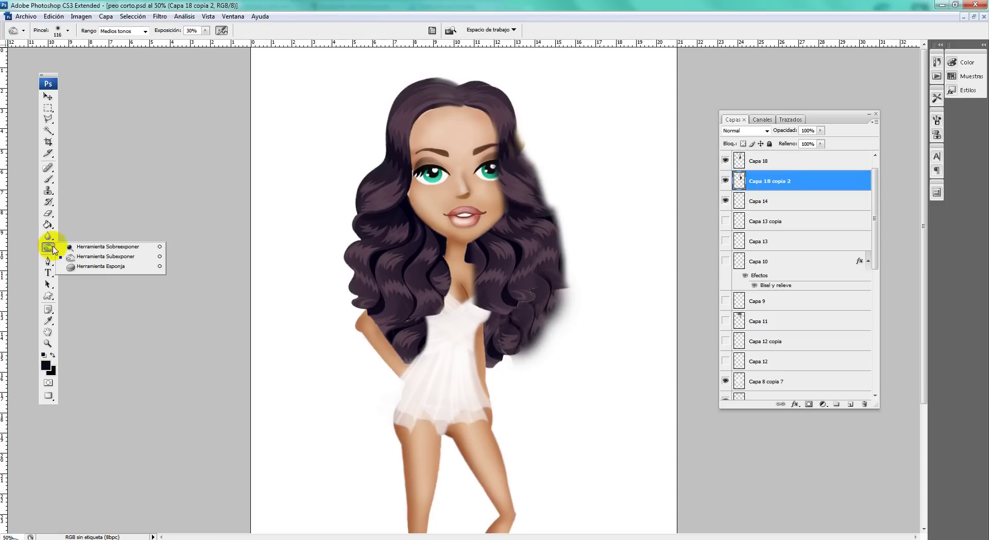
{"action": "left_click", "coordinate": [47, 236]}
{"action": "left_click_drag", "start_coordinate": [47, 236], "coordinate": [83, 255]}
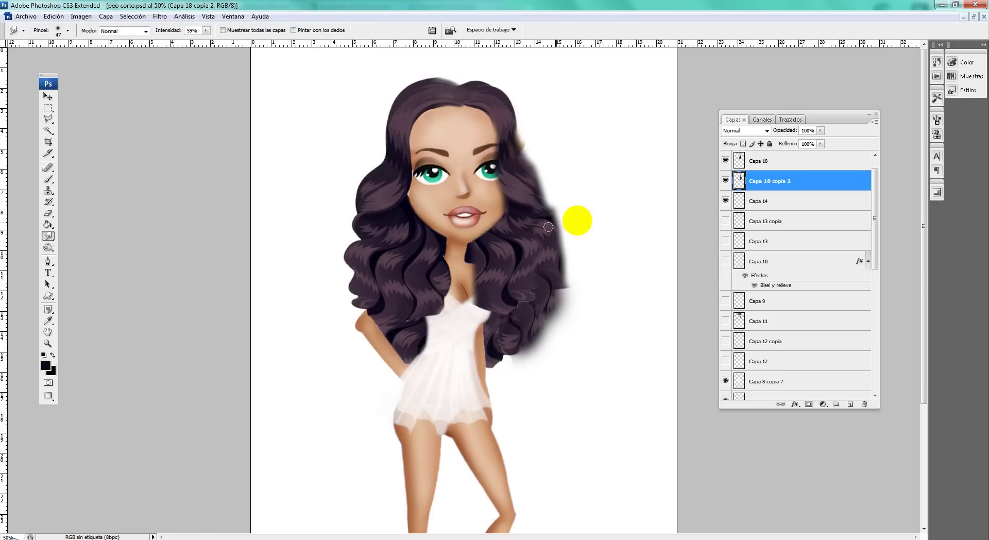
{"action": "right_click", "coordinate": [533, 142]}
{"action": "left_click_drag", "start_coordinate": [569, 161], "coordinate": [575, 161]}
{"action": "left_click", "coordinate": [525, 139]}
{"action": "mouse_move", "coordinate": [525, 139]}
{"action": "left_mouse_down"}
{"action": "mouse_move", "coordinate": [517, 157]}
{"action": "mouse_move", "coordinate": [535, 141]}
{"action": "left_mouse_up"}
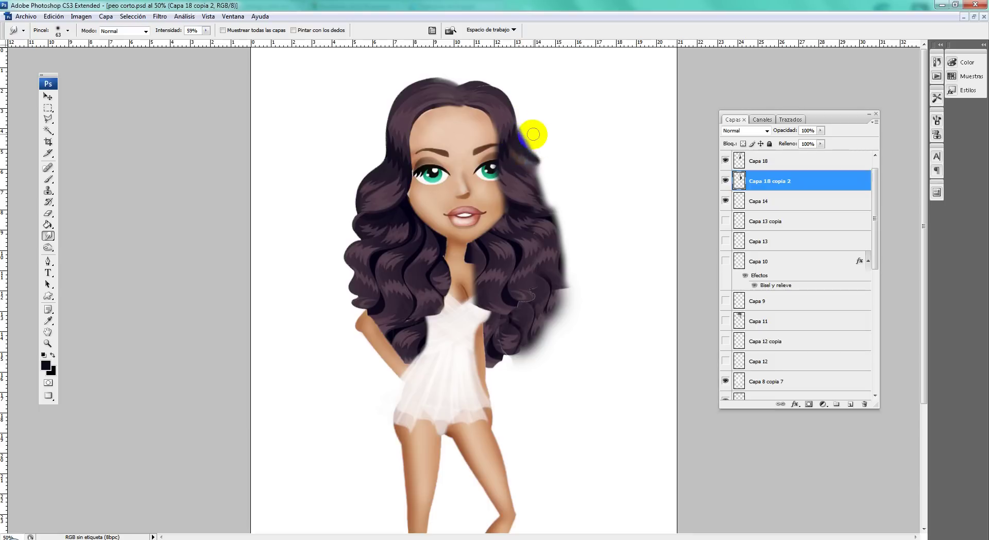
Pull the right hair edge of Capa 18 copia 2 outward into wisps.
{"action": "left_click", "coordinate": [726, 180]}
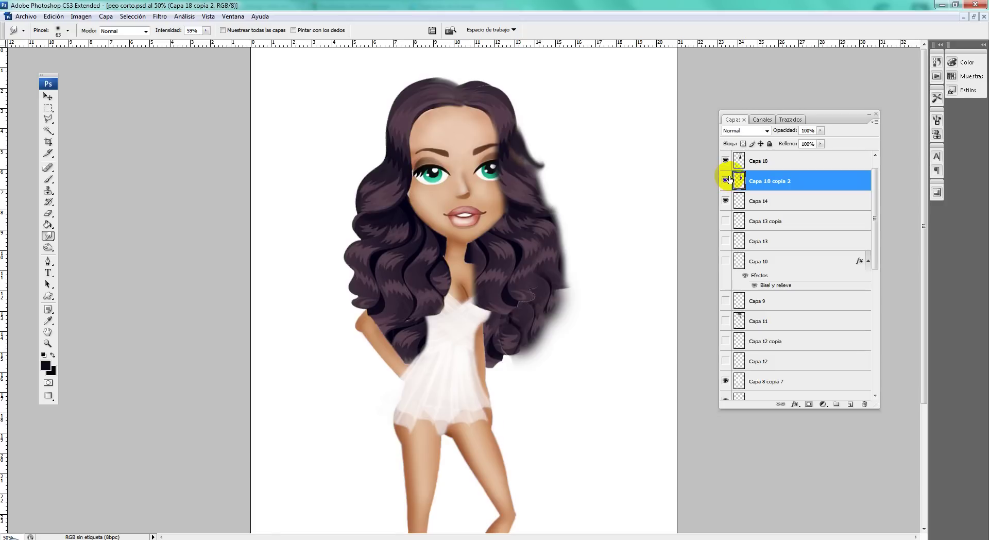
{"action": "left_click", "coordinate": [522, 132]}
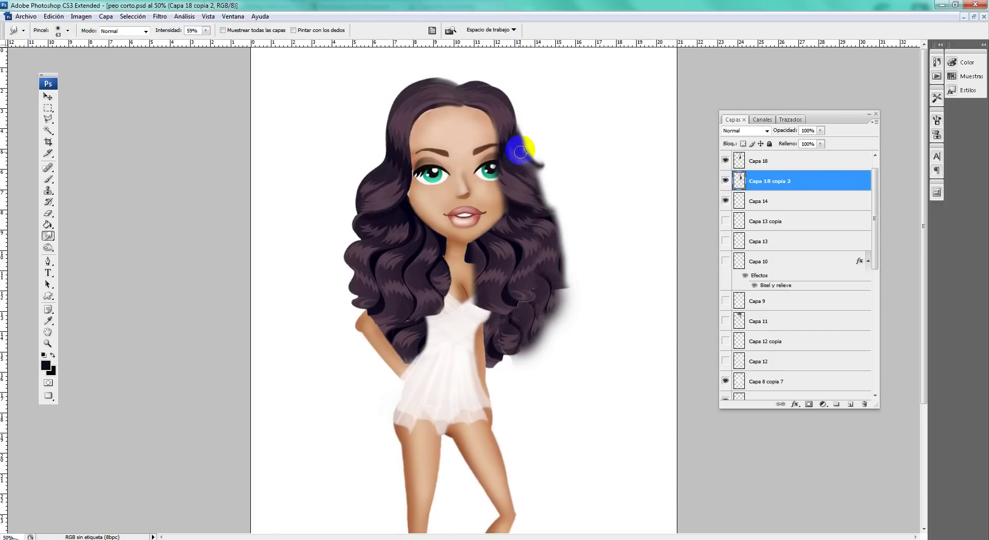
{"action": "left_click_drag", "start_coordinate": [520, 148], "coordinate": [547, 147]}
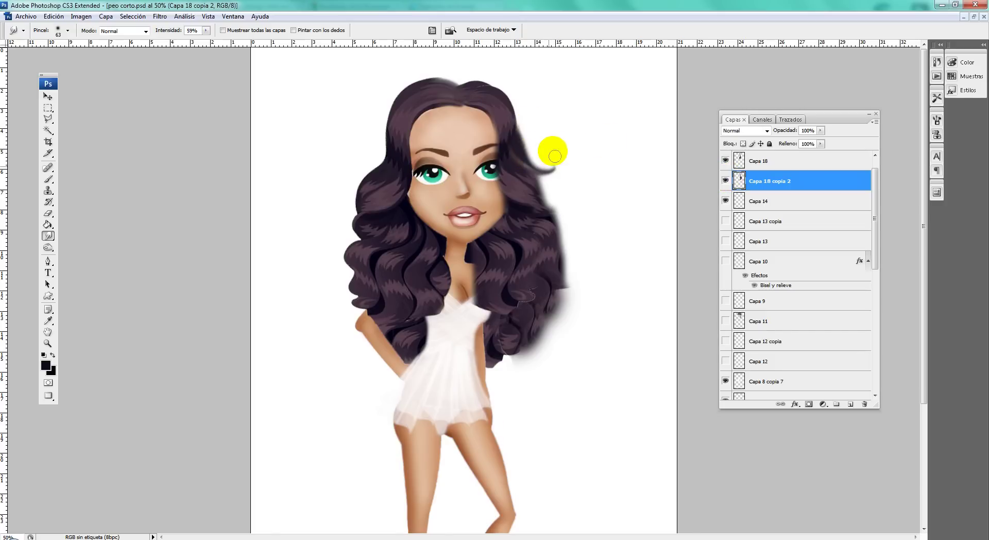
{"action": "mouse_move", "coordinate": [531, 187]}
{"action": "left_mouse_down"}
{"action": "mouse_move", "coordinate": [547, 203]}
{"action": "mouse_move", "coordinate": [575, 300]}
{"action": "mouse_move", "coordinate": [580, 287]}
{"action": "left_mouse_up"}
{"action": "left_click", "coordinate": [562, 251]}
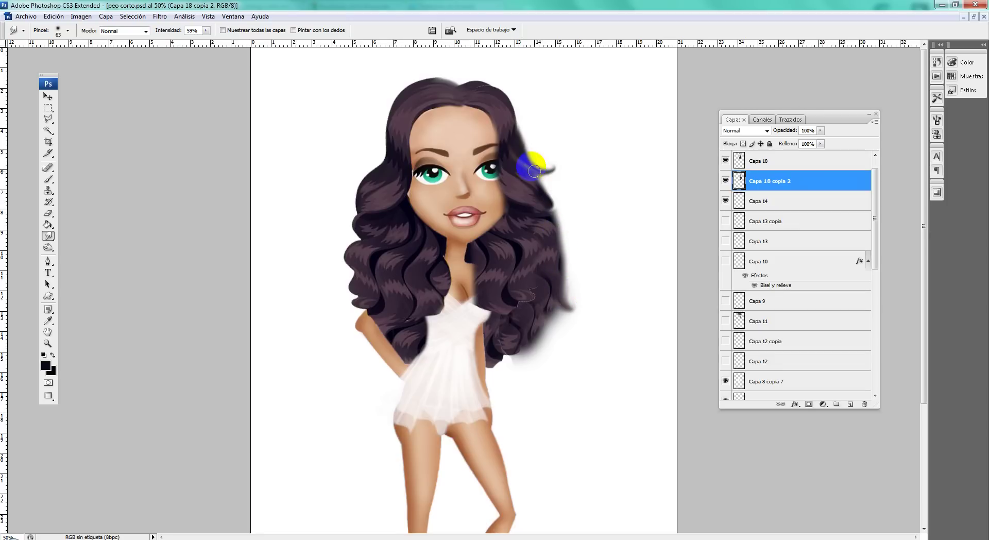
On Capa 18, smudge the hair edge by the right eye and the lower right hair.
{"action": "left_click", "coordinate": [739, 159]}
{"action": "mouse_move", "coordinate": [519, 136]}
{"action": "left_mouse_down"}
{"action": "mouse_move", "coordinate": [512, 148]}
{"action": "mouse_move", "coordinate": [540, 150]}
{"action": "left_mouse_up"}
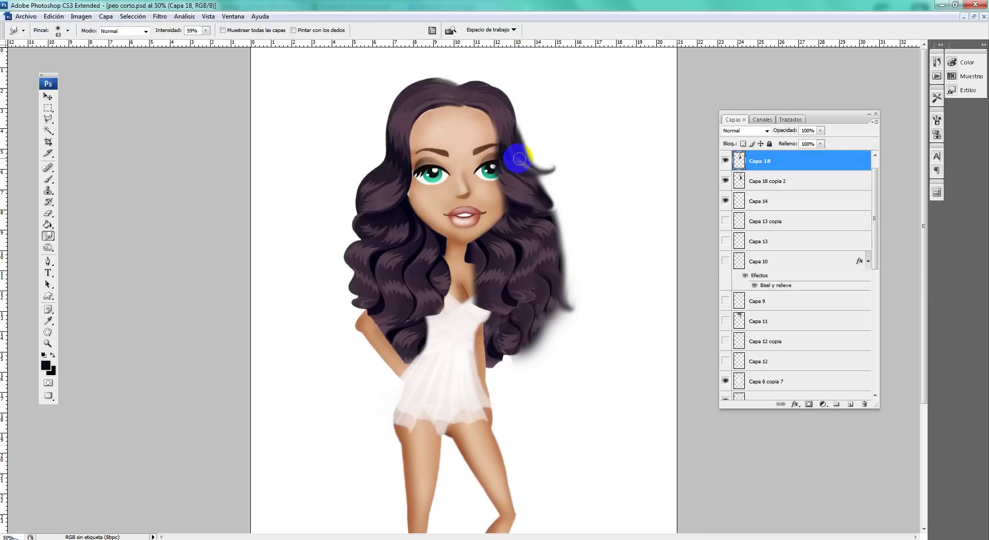
{"action": "left_click", "coordinate": [726, 202]}
{"action": "left_click", "coordinate": [726, 161]}
{"action": "left_click", "coordinate": [725, 161]}
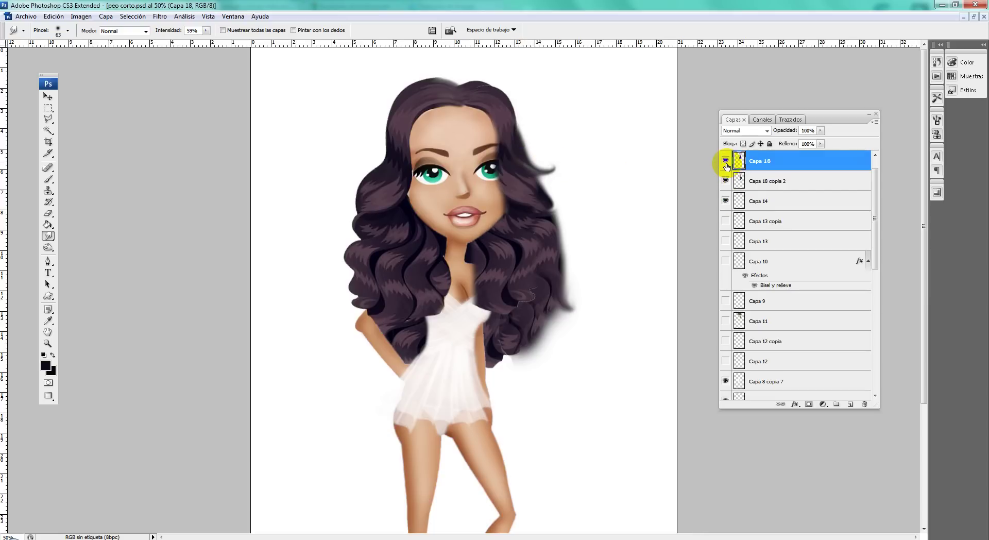
{"action": "mouse_move", "coordinate": [531, 155]}
{"action": "left_mouse_down"}
{"action": "mouse_move", "coordinate": [546, 172]}
{"action": "mouse_move", "coordinate": [541, 131]}
{"action": "left_mouse_up"}
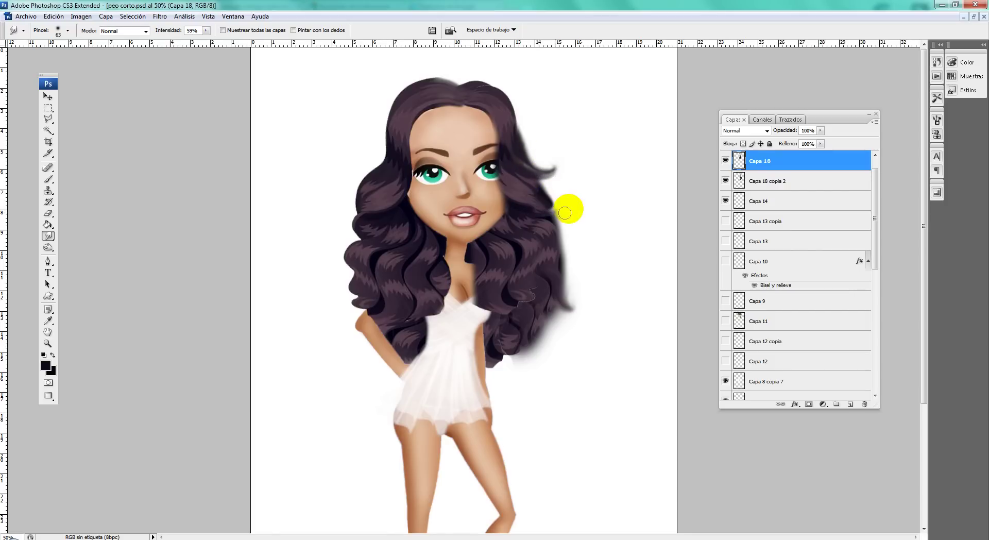
{"action": "mouse_move", "coordinate": [521, 205]}
{"action": "left_mouse_down"}
{"action": "mouse_move", "coordinate": [522, 305]}
{"action": "mouse_move", "coordinate": [565, 218]}
{"action": "left_mouse_up"}
On Capa 18 copia 2, smudge the lower right hair ends with a 43 px brush.
{"action": "left_click", "coordinate": [767, 181]}
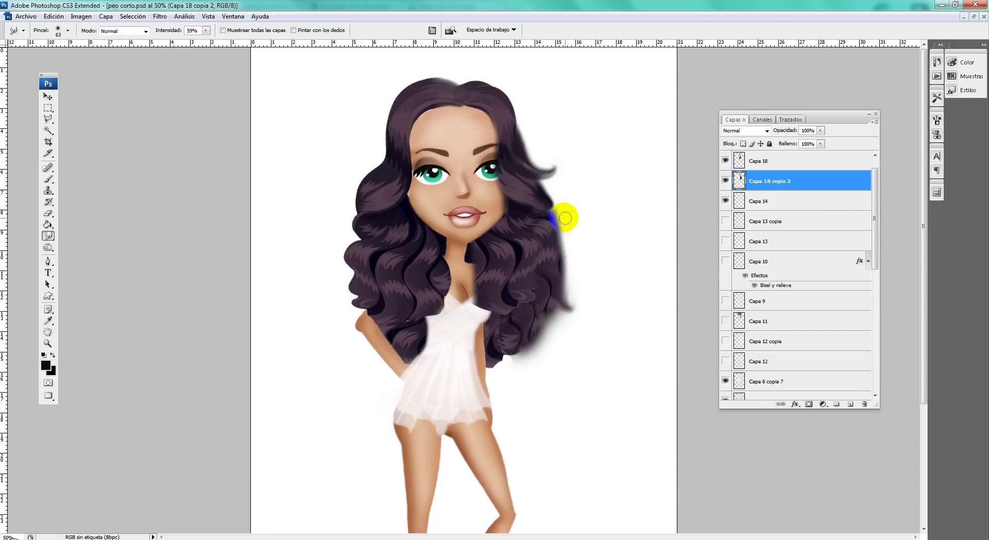
{"action": "right_click", "coordinate": [572, 224]}
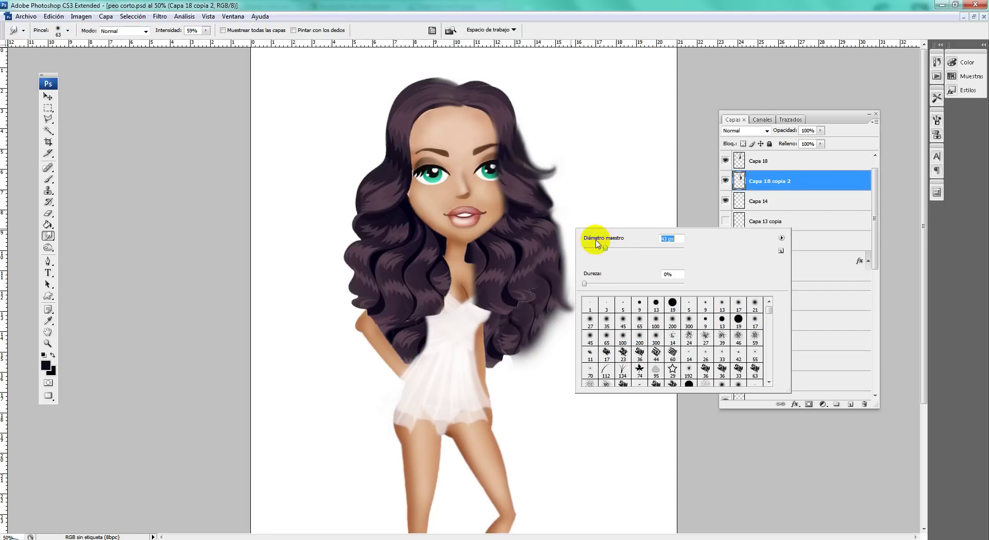
{"action": "left_click", "coordinate": [564, 228]}
{"action": "mouse_move", "coordinate": [574, 237]}
{"action": "left_mouse_down"}
{"action": "mouse_move", "coordinate": [573, 224]}
{"action": "mouse_move", "coordinate": [578, 242]}
{"action": "left_mouse_up"}
{"action": "mouse_move", "coordinate": [553, 316]}
{"action": "left_mouse_down"}
{"action": "mouse_move", "coordinate": [538, 333]}
{"action": "mouse_move", "coordinate": [564, 327]}
{"action": "mouse_move", "coordinate": [515, 354]}
{"action": "left_mouse_up"}
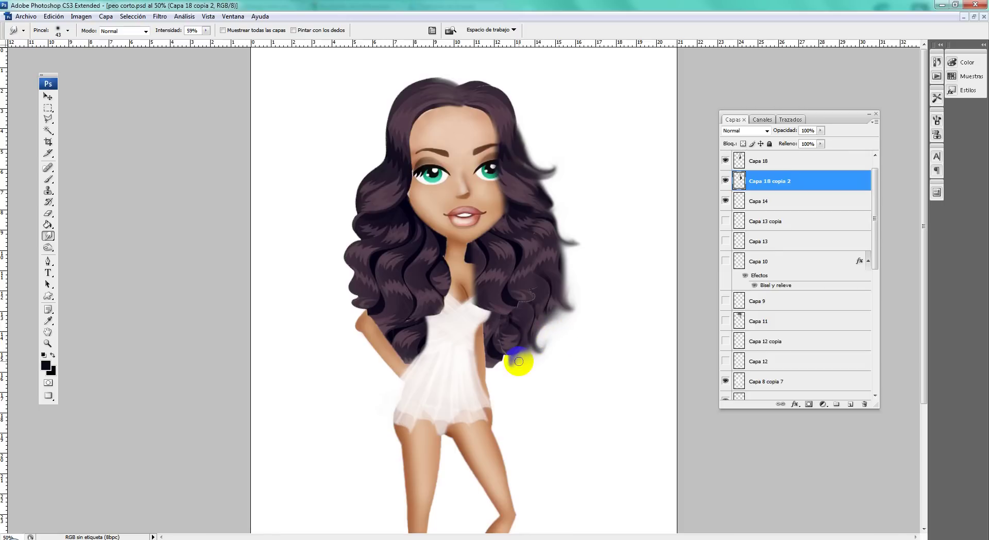
{"action": "left_click_drag", "start_coordinate": [518, 326], "coordinate": [503, 347]}
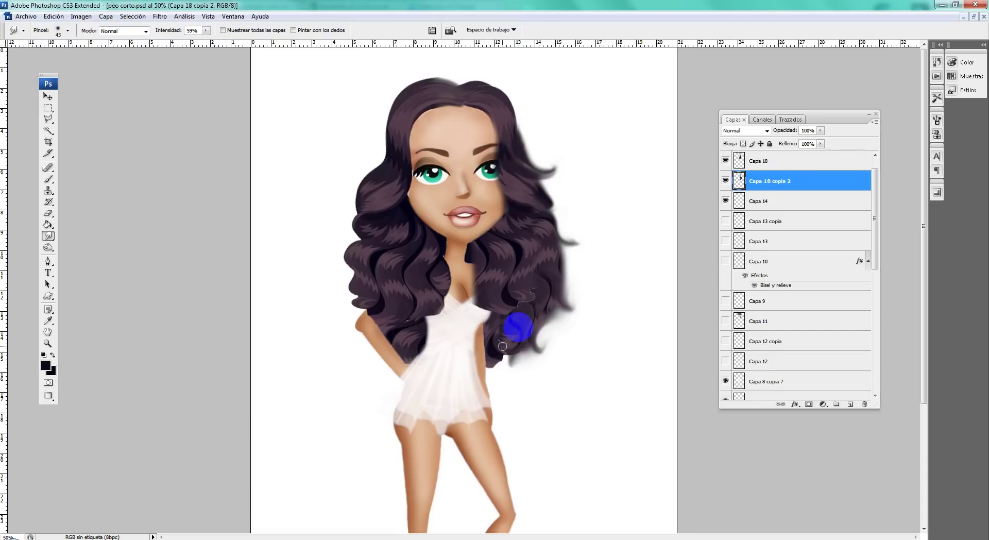
{"action": "left_click", "coordinate": [48, 97]}
Select Capa 18 and erase stray spots on the lower right hair.
{"action": "right_click", "coordinate": [502, 272]}
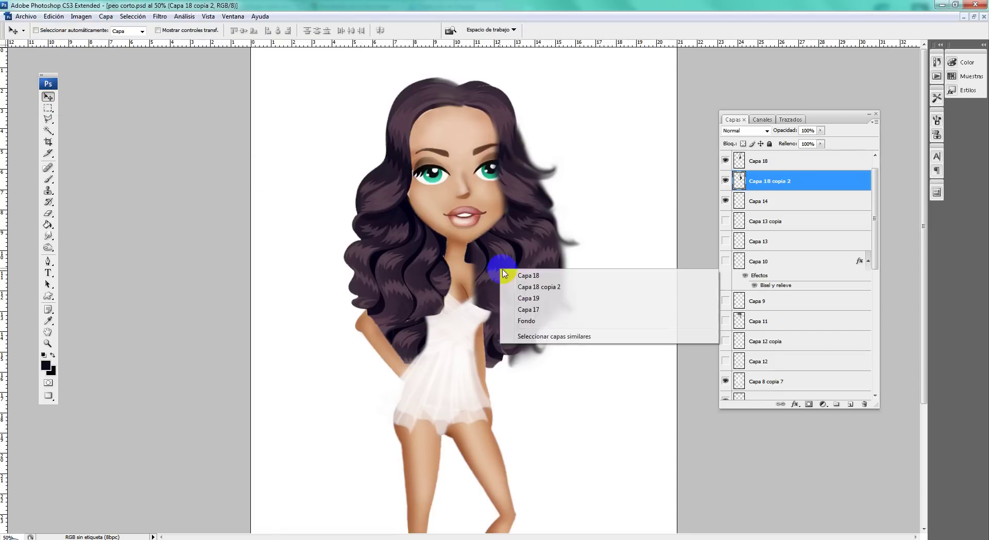
{"action": "left_click", "coordinate": [525, 275]}
{"action": "left_click", "coordinate": [48, 213]}
{"action": "left_click_drag", "start_coordinate": [482, 335], "coordinate": [517, 309]}
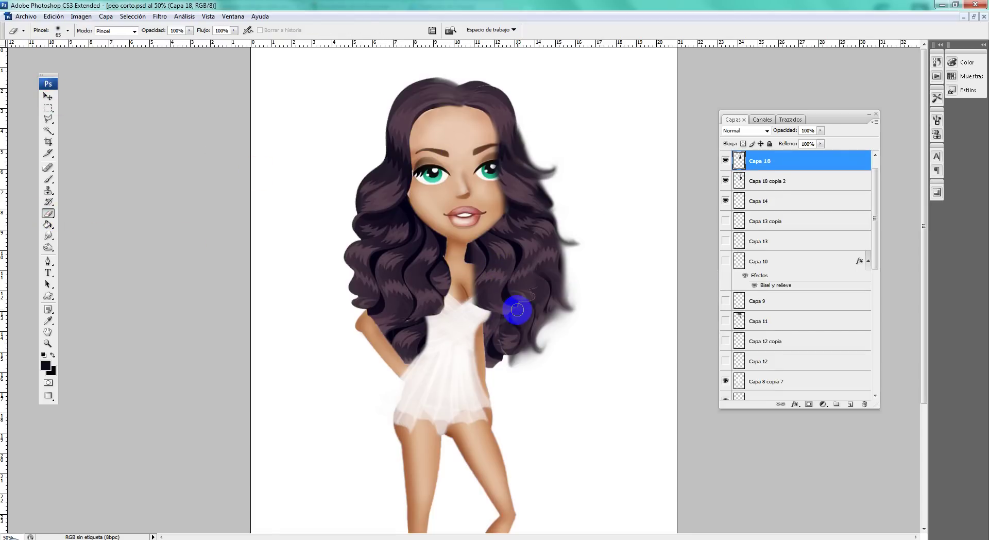
{"action": "left_click", "coordinate": [454, 328]}
{"action": "left_click", "coordinate": [404, 322]}
{"action": "left_click", "coordinate": [513, 285]}
{"action": "left_click", "coordinate": [508, 146]}
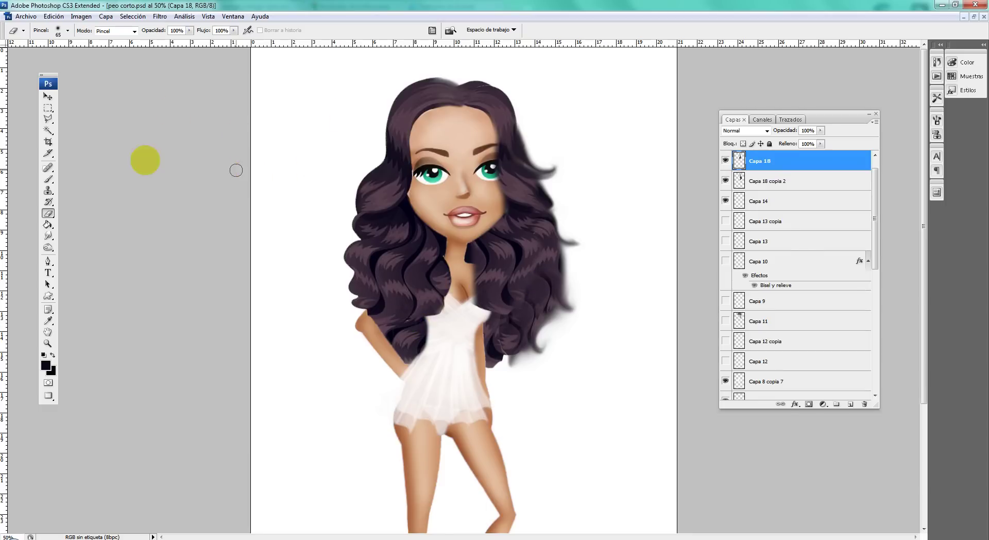
Reselect the hair layer and set the Smudge brush to 73 px.
{"action": "left_click", "coordinate": [48, 96]}
{"action": "right_click", "coordinate": [420, 110]}
{"action": "left_click", "coordinate": [432, 117]}
{"action": "right_click", "coordinate": [405, 134]}
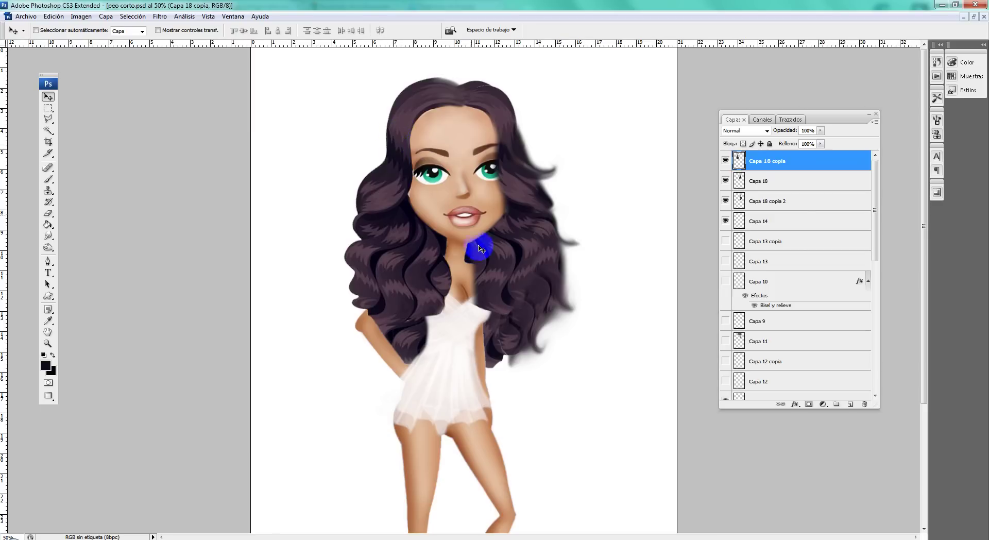
{"action": "left_click", "coordinate": [48, 238]}
{"action": "right_click", "coordinate": [432, 356]}
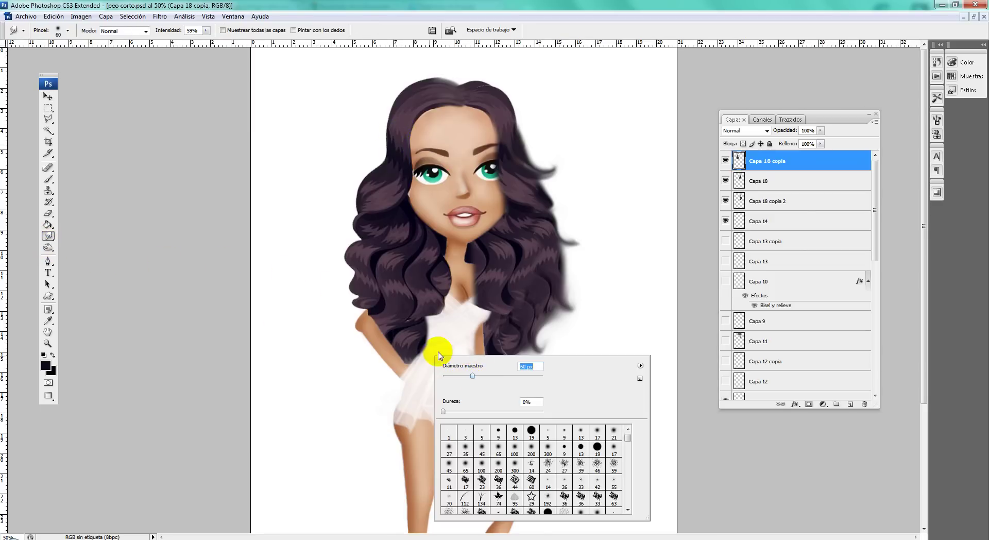
{"action": "left_click_drag", "start_coordinate": [475, 378], "coordinate": [479, 378]}
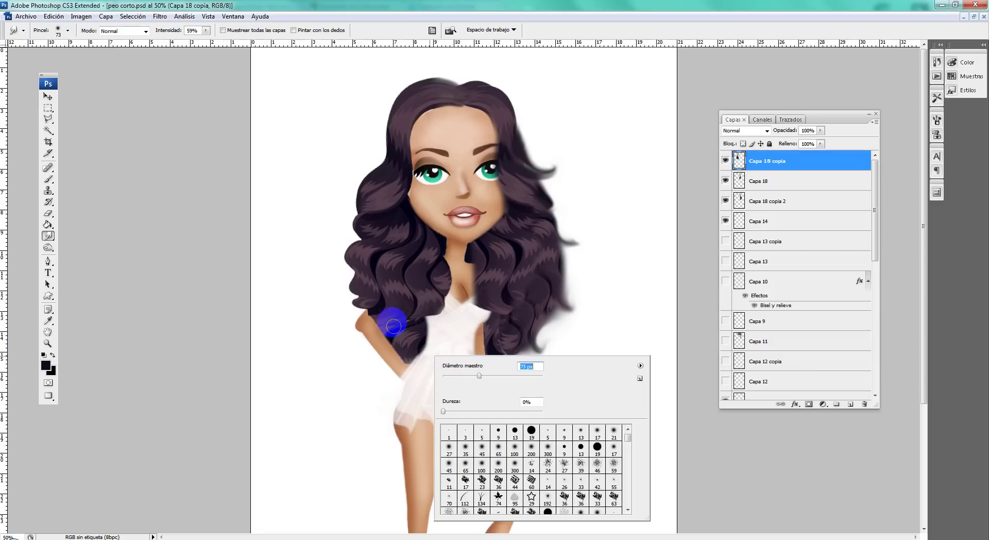
{"action": "left_click", "coordinate": [374, 321]}
On Capa 19, smudge the arm edge, wrist and waist where they meet the hair.
{"action": "left_click_drag", "start_coordinate": [377, 331], "coordinate": [404, 316]}
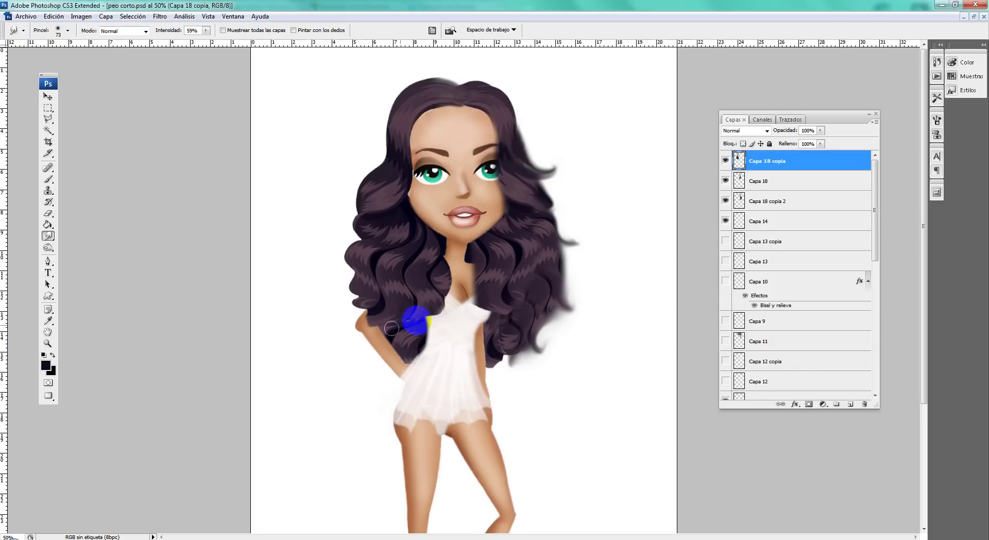
{"action": "scroll", "coordinate": [878, 314], "scroll_direction": "down", "scroll_amount": 3}
{"action": "scroll", "coordinate": [878, 325], "scroll_direction": "down", "scroll_amount": 3}
{"action": "scroll", "coordinate": [824, 356], "scroll_direction": "down", "scroll_amount": 3}
{"action": "left_click", "coordinate": [791, 351]}
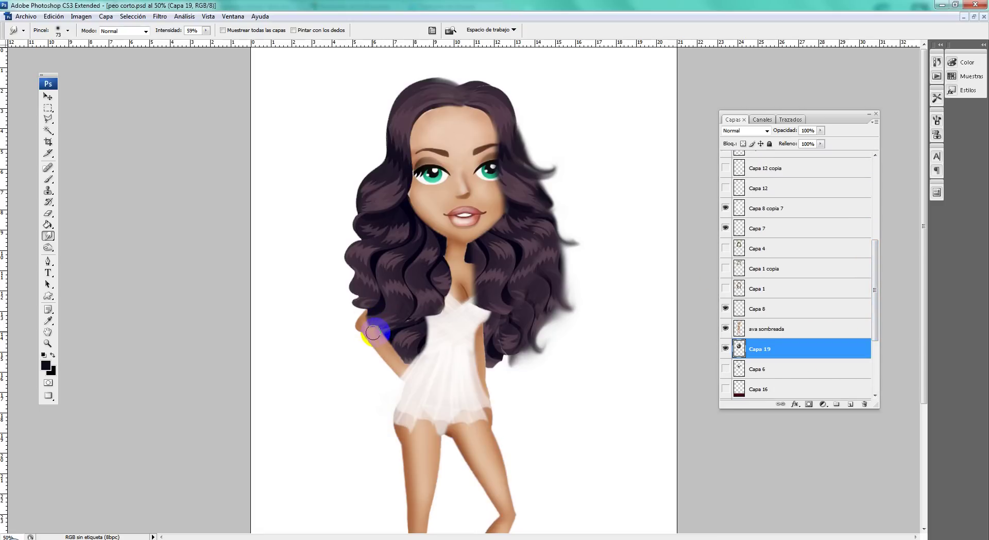
{"action": "left_click_drag", "start_coordinate": [377, 331], "coordinate": [390, 345]}
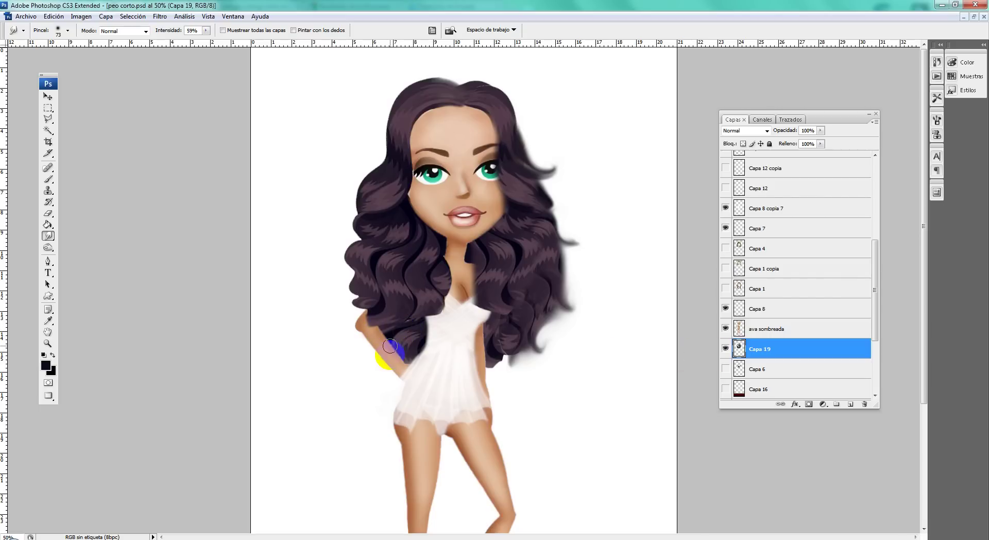
{"action": "left_click", "coordinate": [760, 368]}
{"action": "left_click", "coordinate": [744, 350]}
{"action": "mouse_move", "coordinate": [393, 379]}
{"action": "left_mouse_down"}
{"action": "mouse_move", "coordinate": [415, 353]}
{"action": "mouse_move", "coordinate": [389, 359]}
{"action": "mouse_move", "coordinate": [415, 384]}
{"action": "left_mouse_up"}
{"action": "left_click_drag", "start_coordinate": [456, 349], "coordinate": [486, 354]}
Erase stray marks on the arm, smudge the hair edge, and select Capa 18 copia.
{"action": "left_click", "coordinate": [48, 213]}
{"action": "left_click_drag", "start_coordinate": [387, 366], "coordinate": [371, 360]}
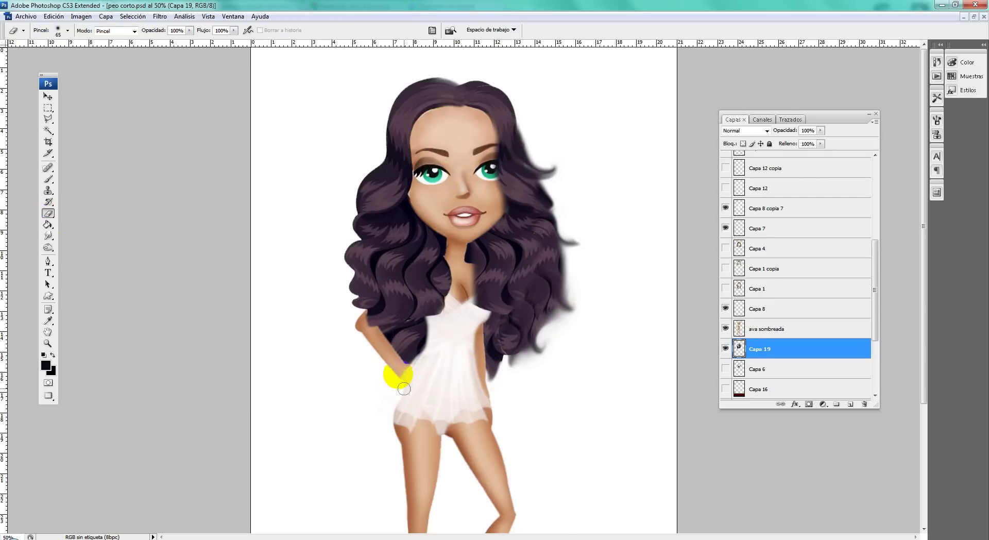
{"action": "left_click", "coordinate": [48, 236]}
{"action": "left_click_drag", "start_coordinate": [523, 137], "coordinate": [511, 124]}
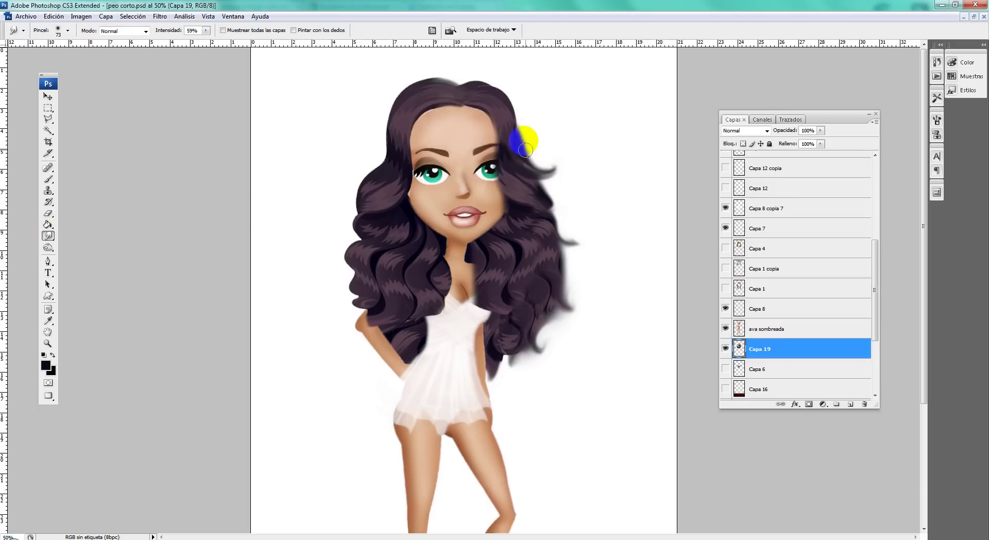
{"action": "scroll", "coordinate": [864, 201], "scroll_direction": "up", "scroll_amount": 3}
{"action": "scroll", "coordinate": [864, 202], "scroll_direction": "up", "scroll_amount": 5}
{"action": "left_click", "coordinate": [783, 160]}
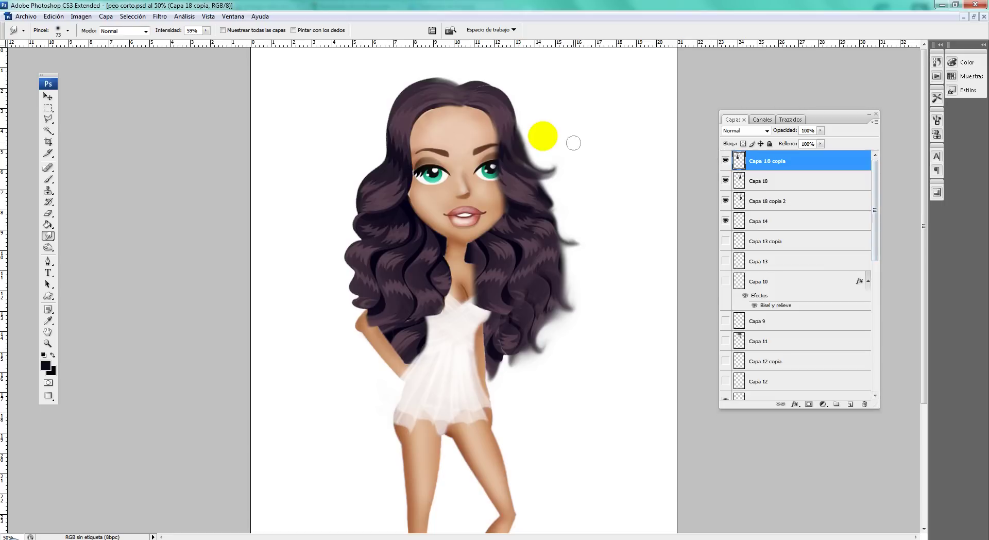
Pick Capa 18, test dodging on the upper right hair, and toggle hair visibility to compare.
{"action": "left_click", "coordinate": [47, 96]}
{"action": "right_click", "coordinate": [503, 128]}
{"action": "left_click", "coordinate": [516, 135]}
{"action": "left_click", "coordinate": [48, 247]}
{"action": "left_click", "coordinate": [497, 112]}
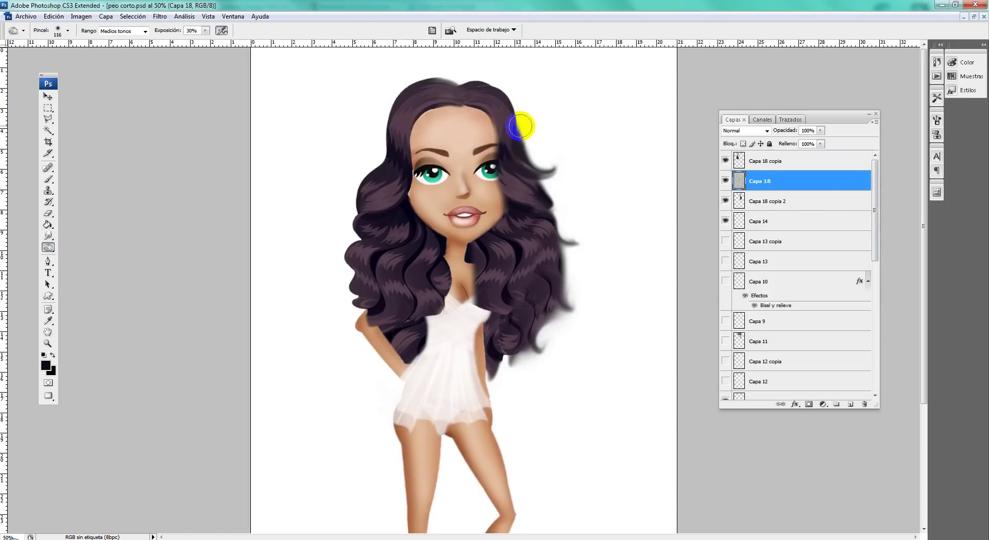
{"action": "left_click", "coordinate": [725, 180]}
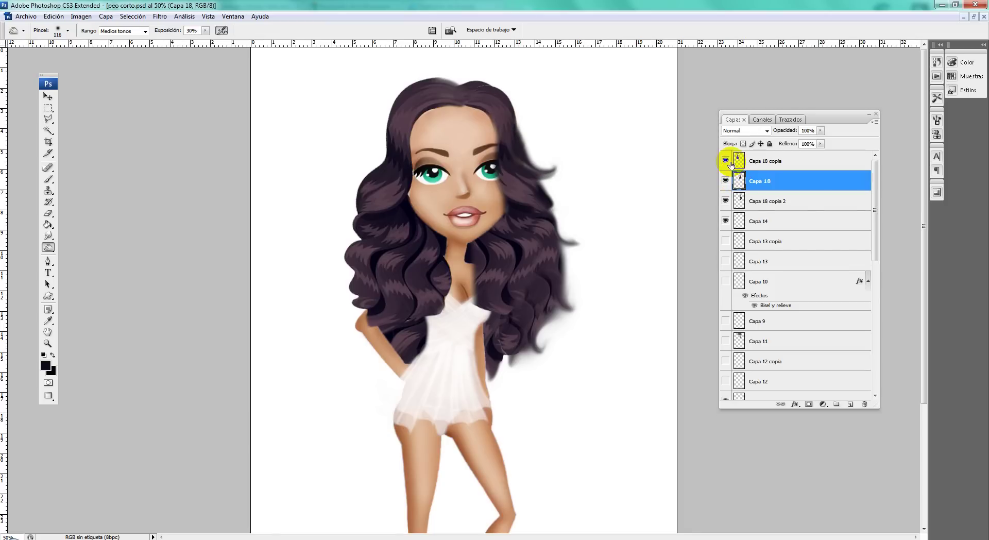
{"action": "left_click", "coordinate": [726, 181]}
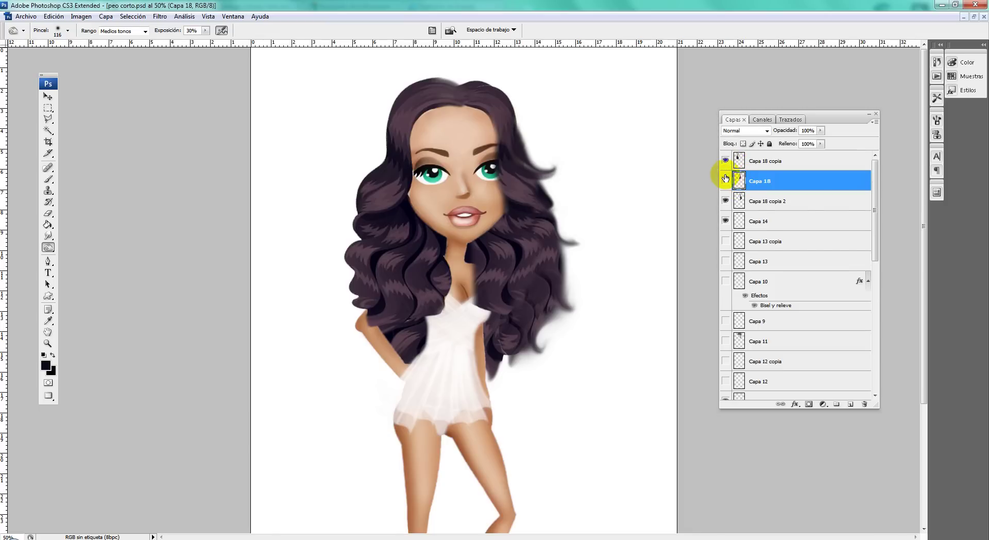
{"action": "left_click", "coordinate": [763, 161]}
{"action": "left_click", "coordinate": [503, 109]}
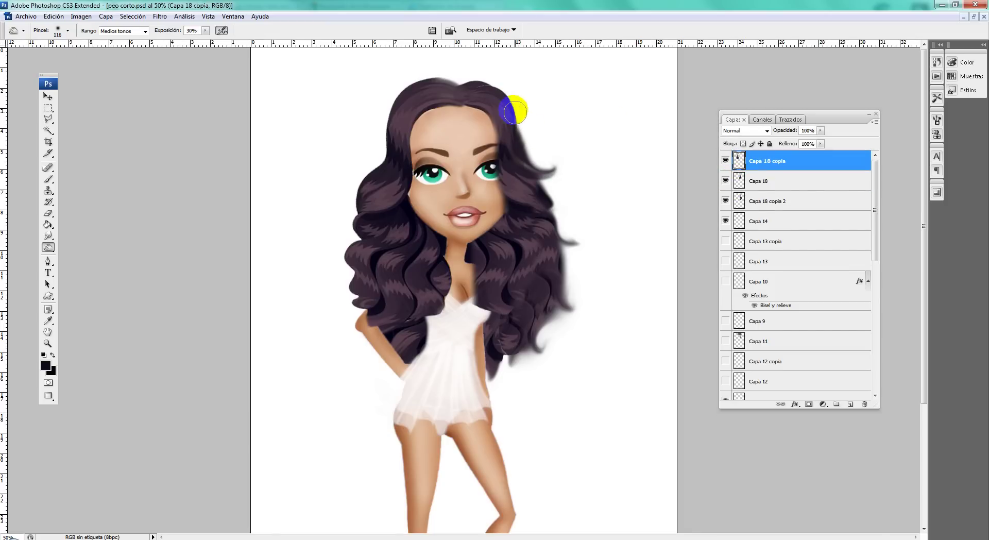
Switch to the Smudge tool at 81% strength and smudge the upper right hair.
{"action": "left_click", "coordinate": [52, 253]}
{"action": "left_click", "coordinate": [48, 236]}
{"action": "left_click_drag", "start_coordinate": [48, 236], "coordinate": [109, 260]}
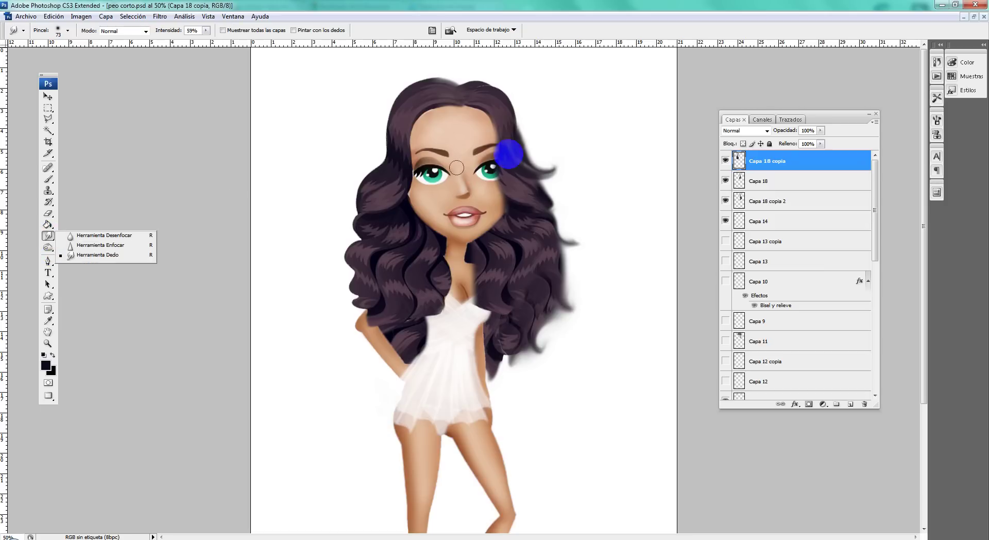
{"action": "left_click_drag", "start_coordinate": [512, 106], "coordinate": [514, 118]}
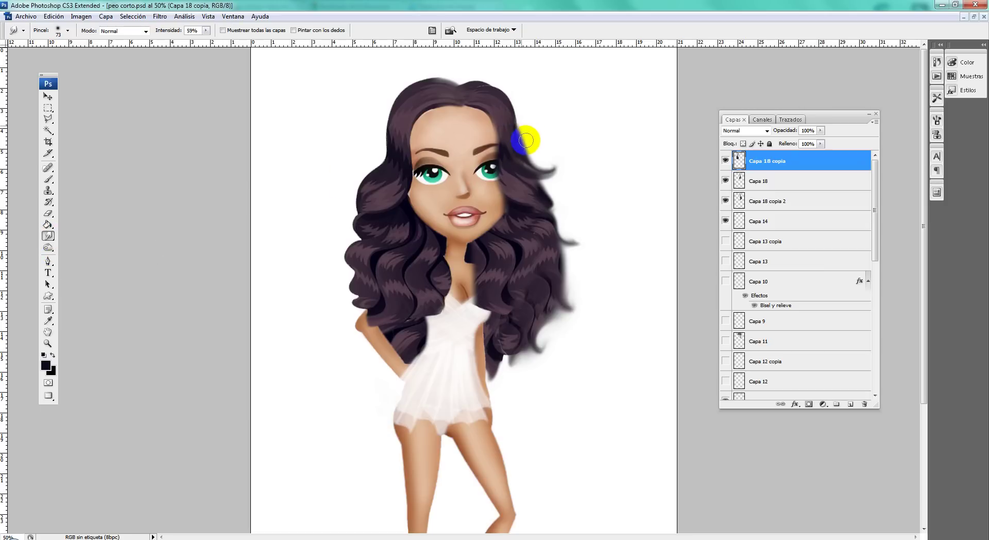
{"action": "left_click", "coordinate": [207, 30]}
{"action": "left_click_drag", "start_coordinate": [208, 42], "coordinate": [217, 42]}
{"action": "left_click_drag", "start_coordinate": [512, 128], "coordinate": [512, 121]}
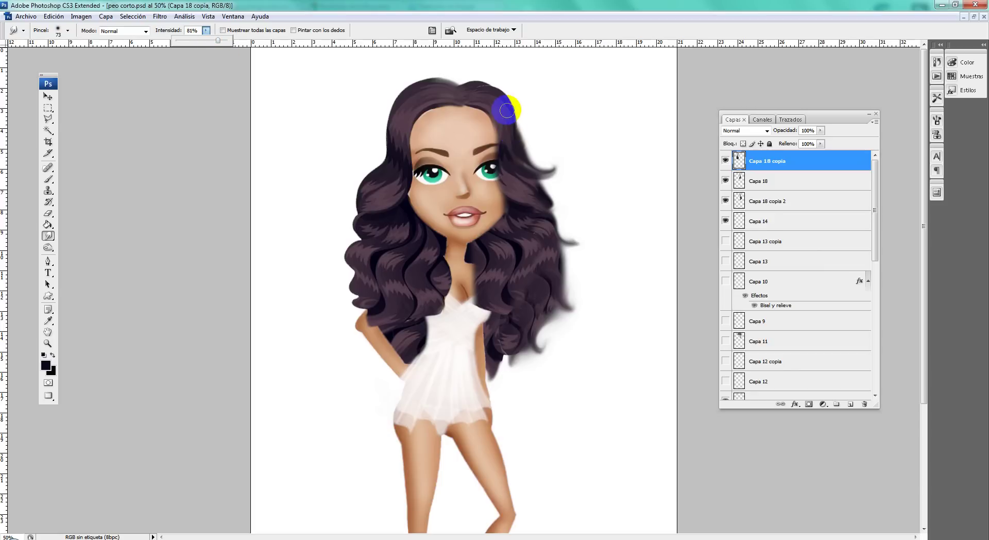
On Capa 18, smudge the top right hair edge beside the face and small spots.
{"action": "left_click", "coordinate": [726, 161]}
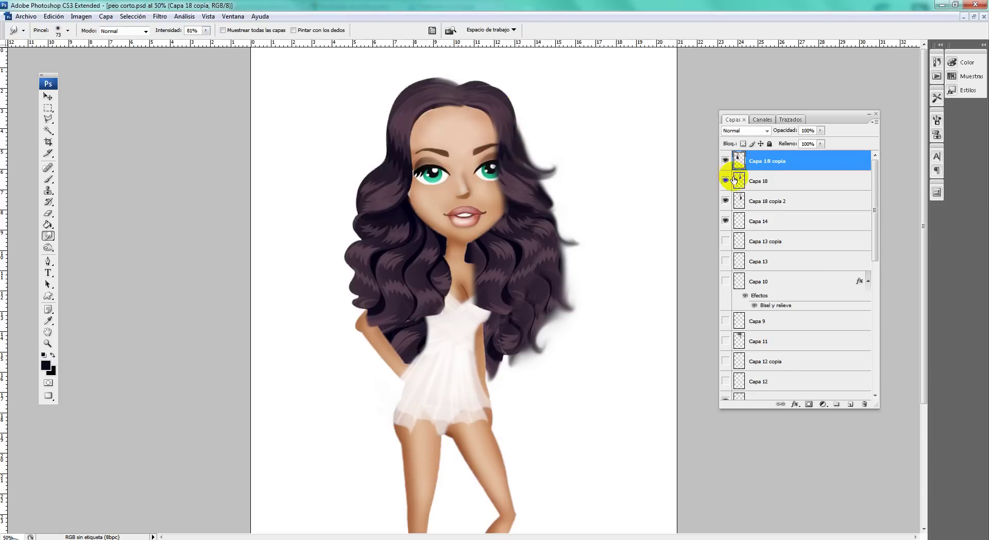
{"action": "left_click", "coordinate": [725, 180]}
{"action": "left_click", "coordinate": [759, 181]}
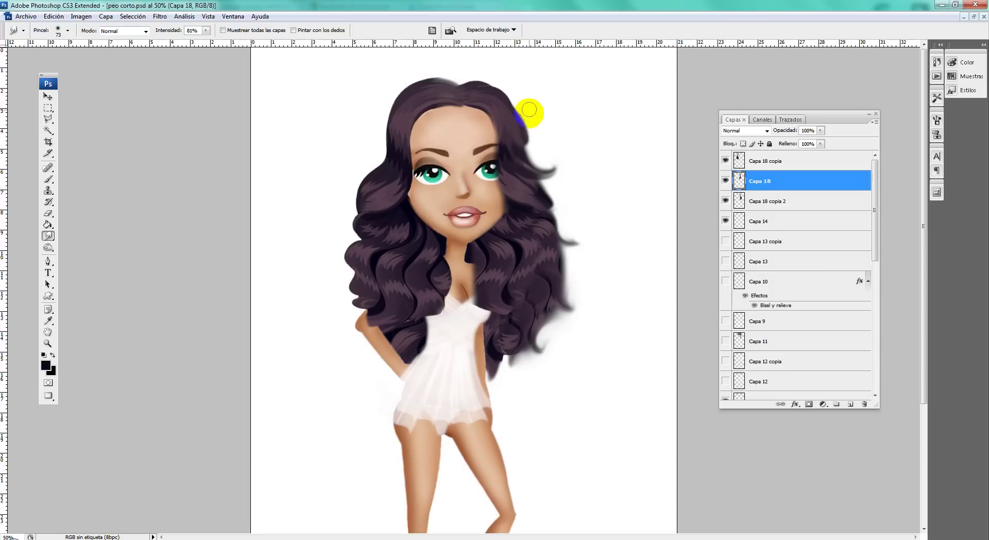
{"action": "left_click_drag", "start_coordinate": [507, 106], "coordinate": [500, 101]}
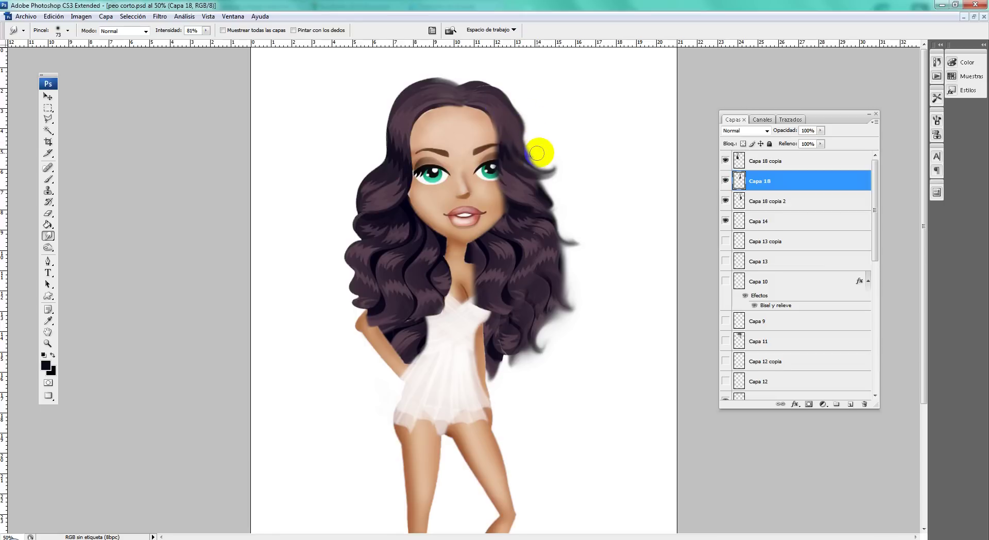
{"action": "left_click_drag", "start_coordinate": [521, 148], "coordinate": [532, 137]}
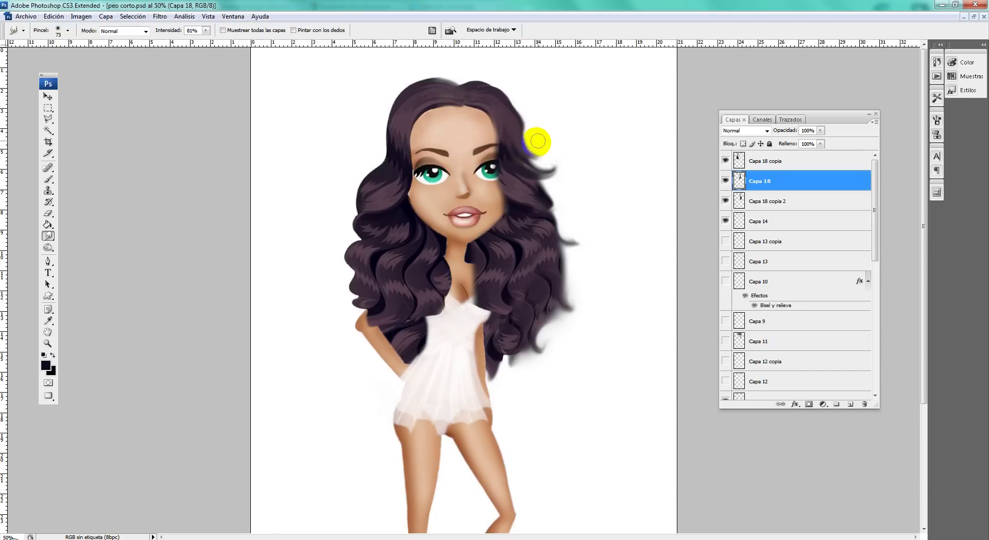
{"action": "left_click", "coordinate": [413, 292]}
{"action": "left_click", "coordinate": [519, 252]}
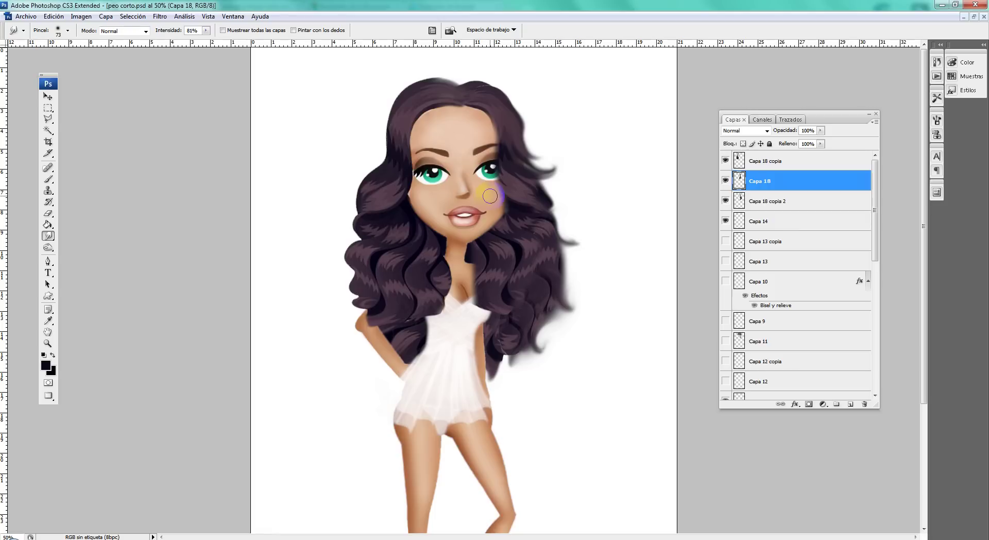
{"action": "left_click", "coordinate": [47, 333]}
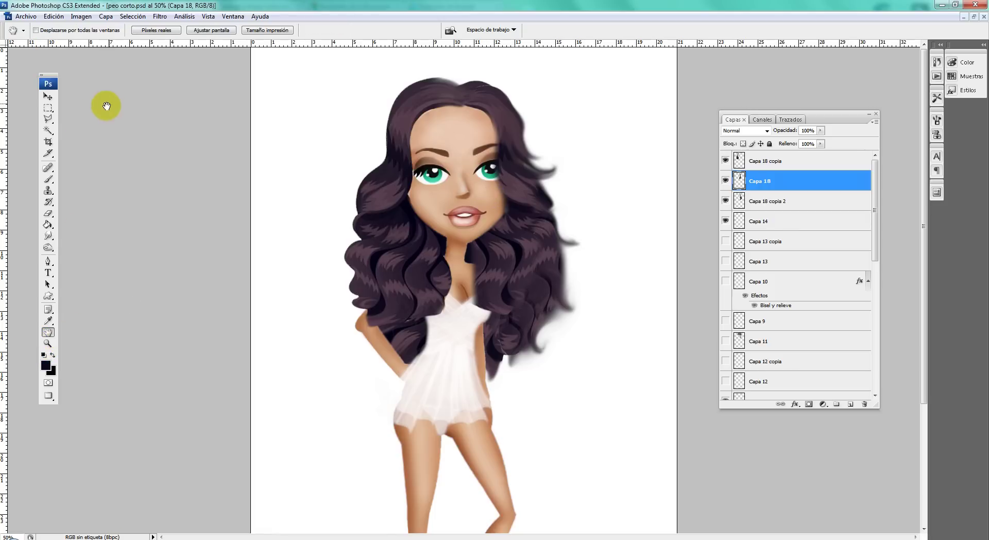
Zoom out to 33.3% to show the whole doll and pick Capa 18 copia.
{"action": "left_click", "coordinate": [47, 343]}
{"action": "left_click", "coordinate": [564, 261], "text": "alt"}
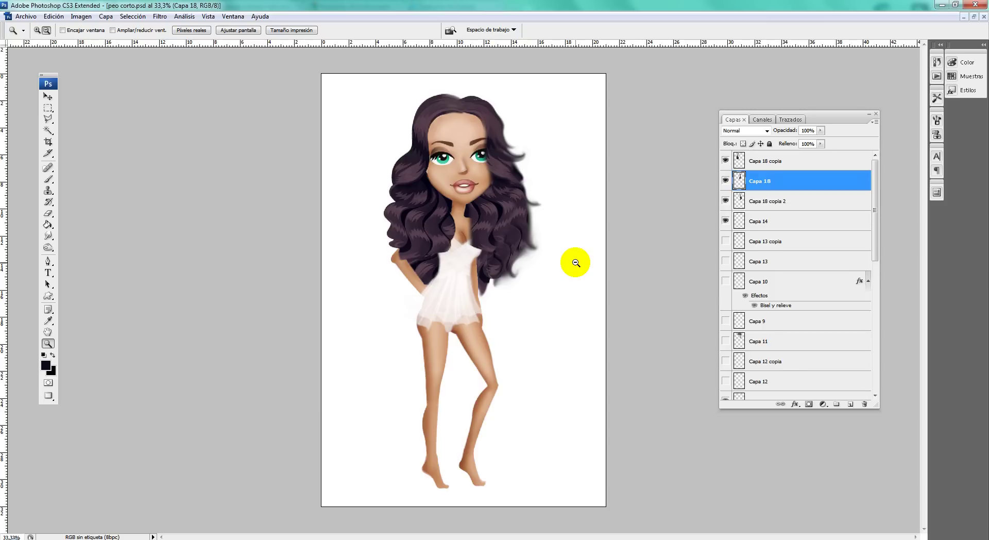
{"action": "left_click", "coordinate": [48, 96]}
{"action": "right_click", "coordinate": [411, 235]}
{"action": "left_click", "coordinate": [419, 237]}
Smudge the hair edge along the left arm, blending white into it.
{"action": "left_click", "coordinate": [48, 235]}
{"action": "mouse_move", "coordinate": [407, 271]}
{"action": "left_mouse_down"}
{"action": "mouse_move", "coordinate": [398, 253]}
{"action": "mouse_move", "coordinate": [382, 250]}
{"action": "left_mouse_up"}
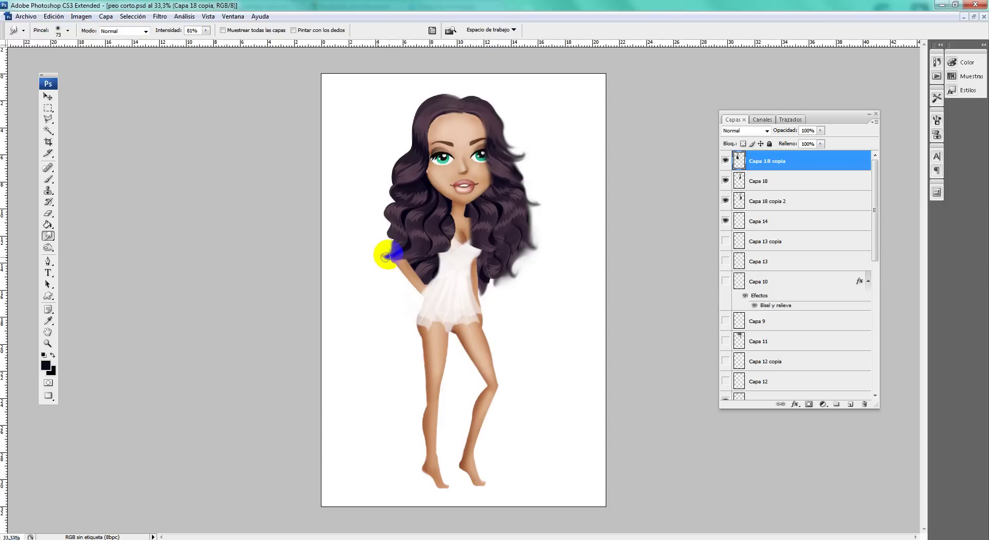
{"action": "mouse_move", "coordinate": [375, 253]}
{"action": "left_mouse_down"}
{"action": "mouse_move", "coordinate": [404, 273]}
{"action": "mouse_move", "coordinate": [408, 261]}
{"action": "mouse_move", "coordinate": [393, 258]}
{"action": "left_mouse_up"}
{"action": "left_click", "coordinate": [427, 452]}
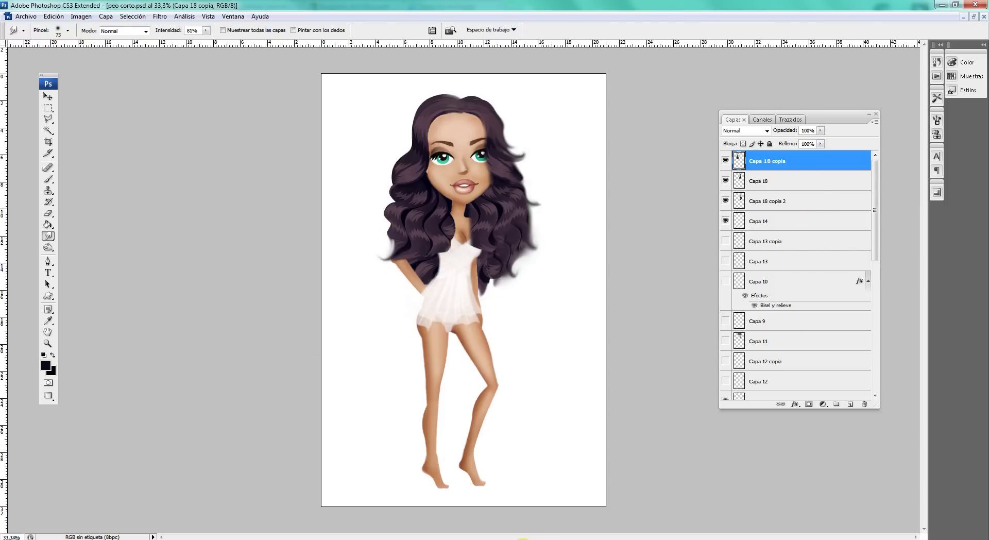